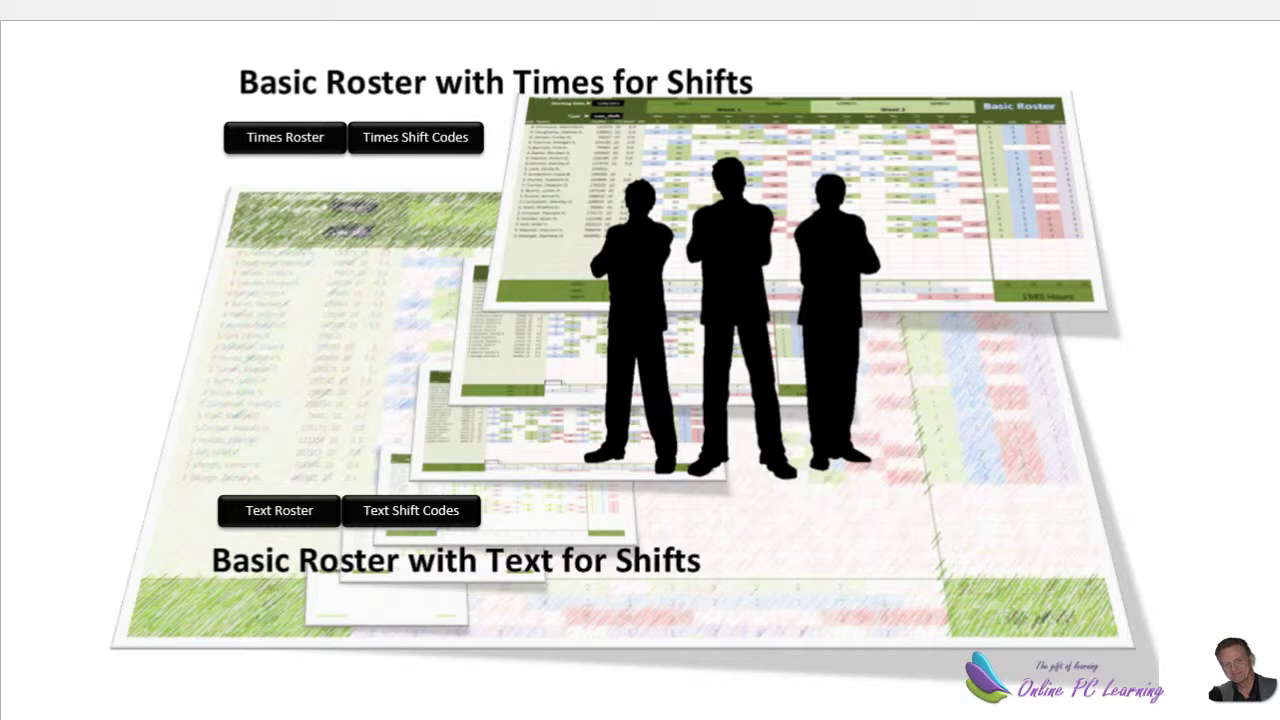
# Open the CodesTimes sheet from the Times Shift Codes button on the Interface picture.
pyautogui.click(420, 140)
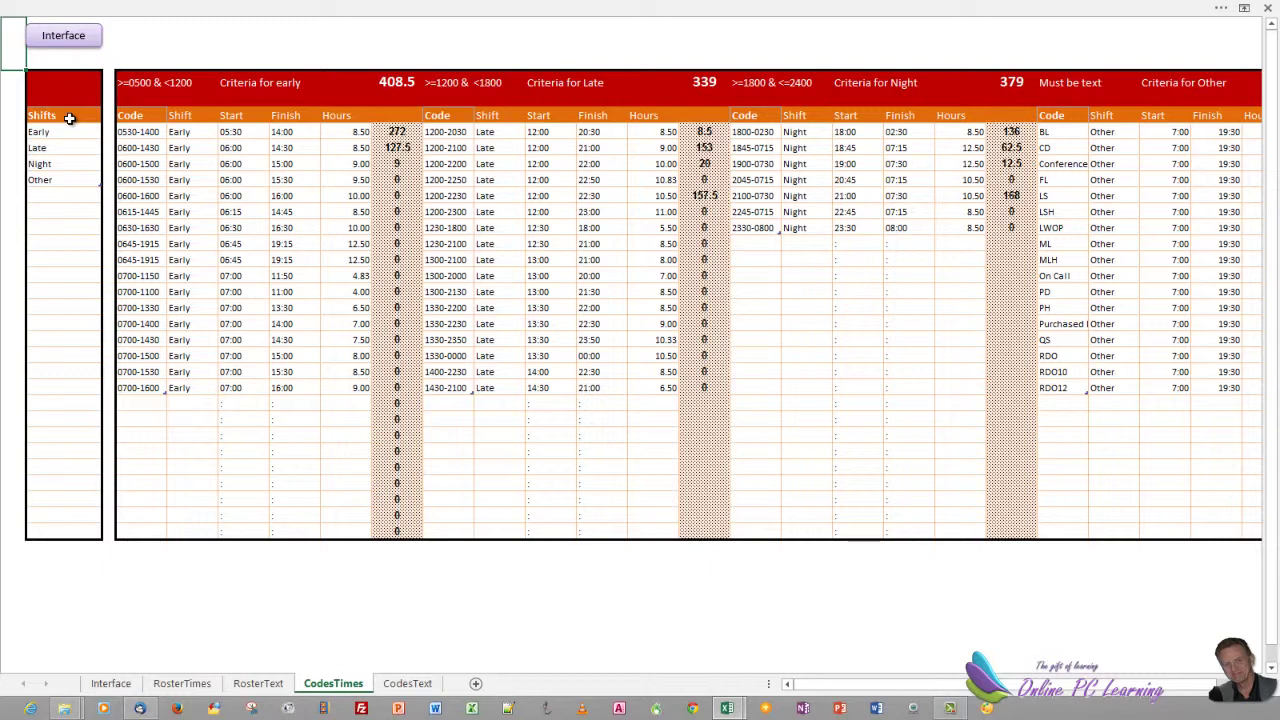
# Select the Early, Late, Night, Other shift list and set the ribbon to always show tabs and commands.
pyautogui.moveTo(60, 132); pyautogui.dragTo(60, 180)
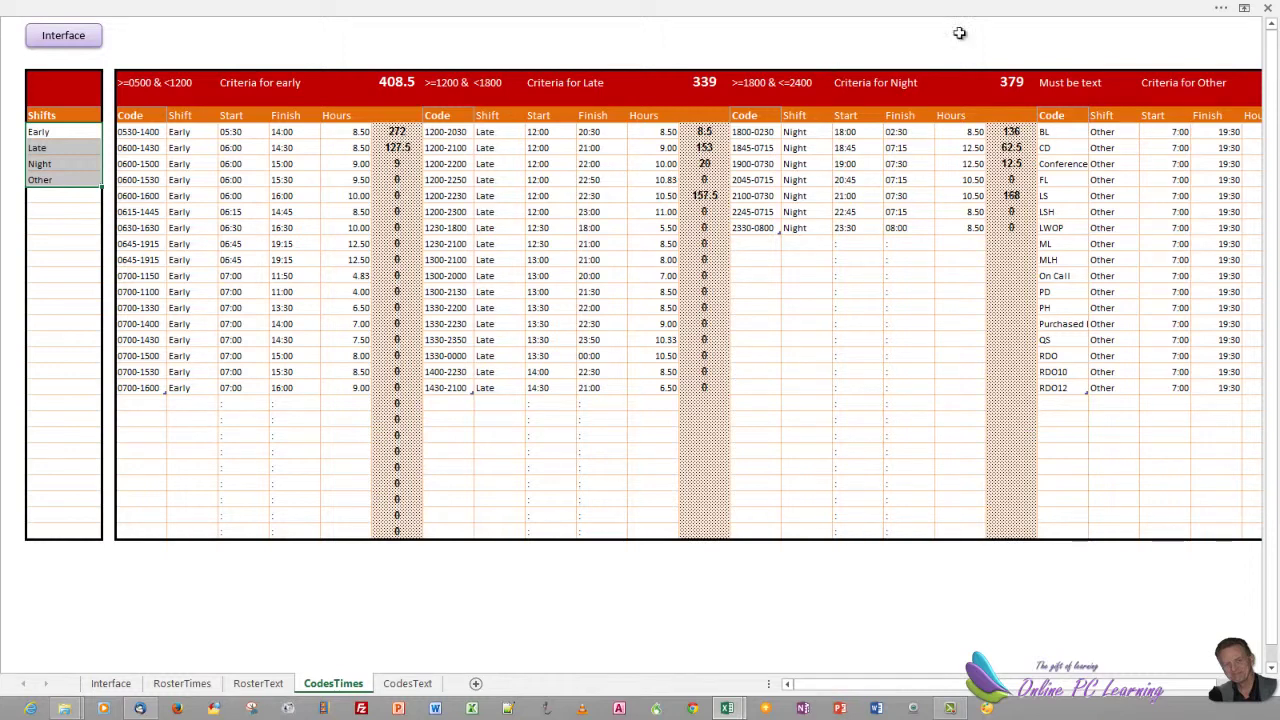
pyautogui.click(1244, 9)
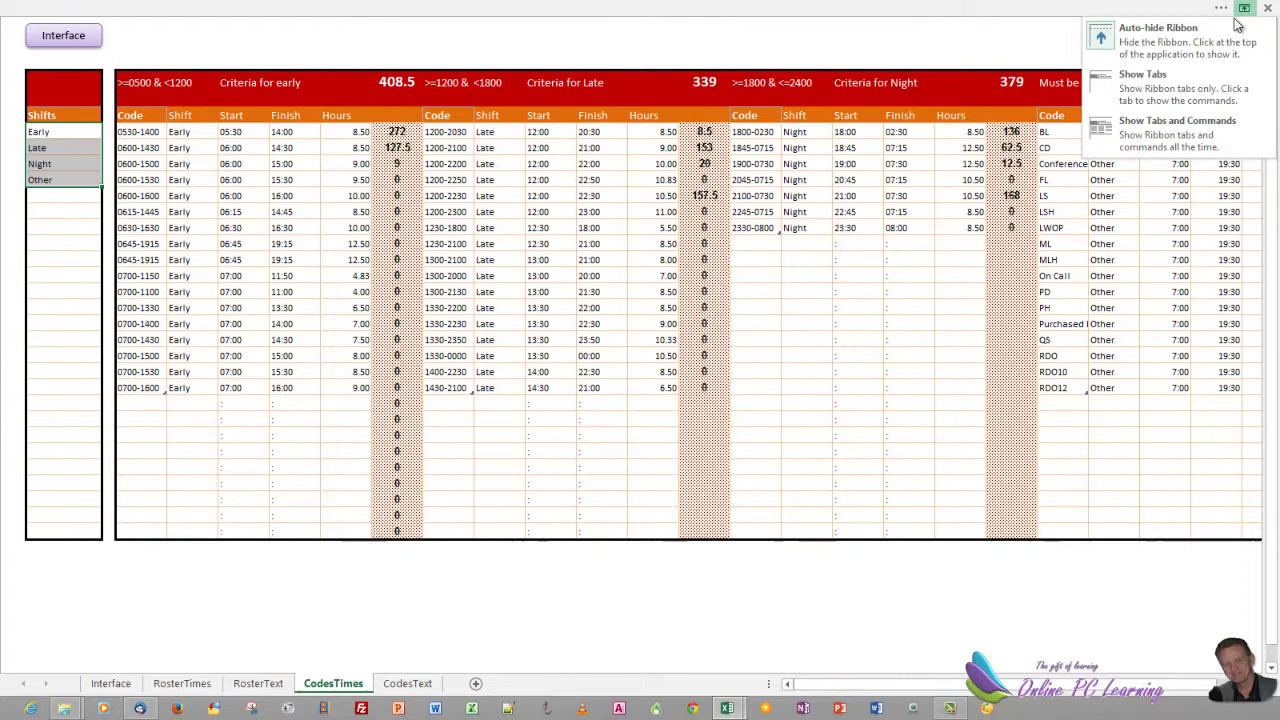
pyautogui.click(1168, 135)
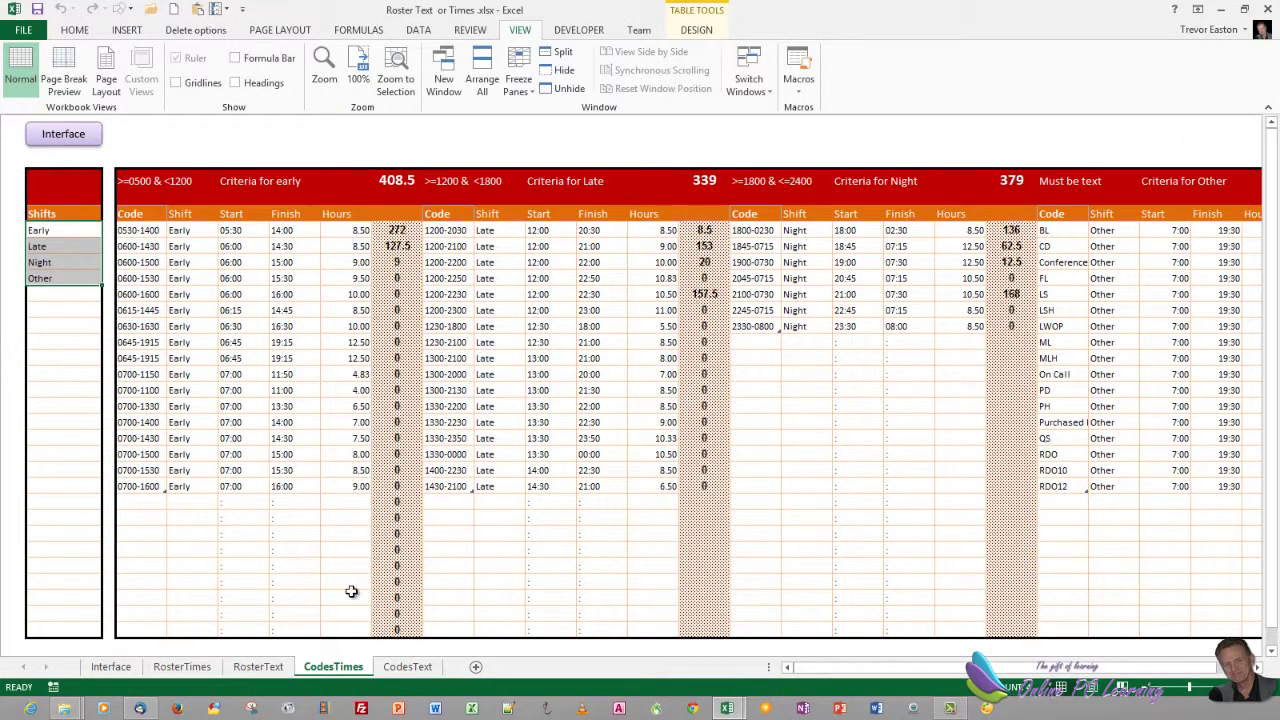
# Switch to the RosterTimes sheet, turn on Headings and Formula Bar, and show Review commands.
pyautogui.click(182, 667)
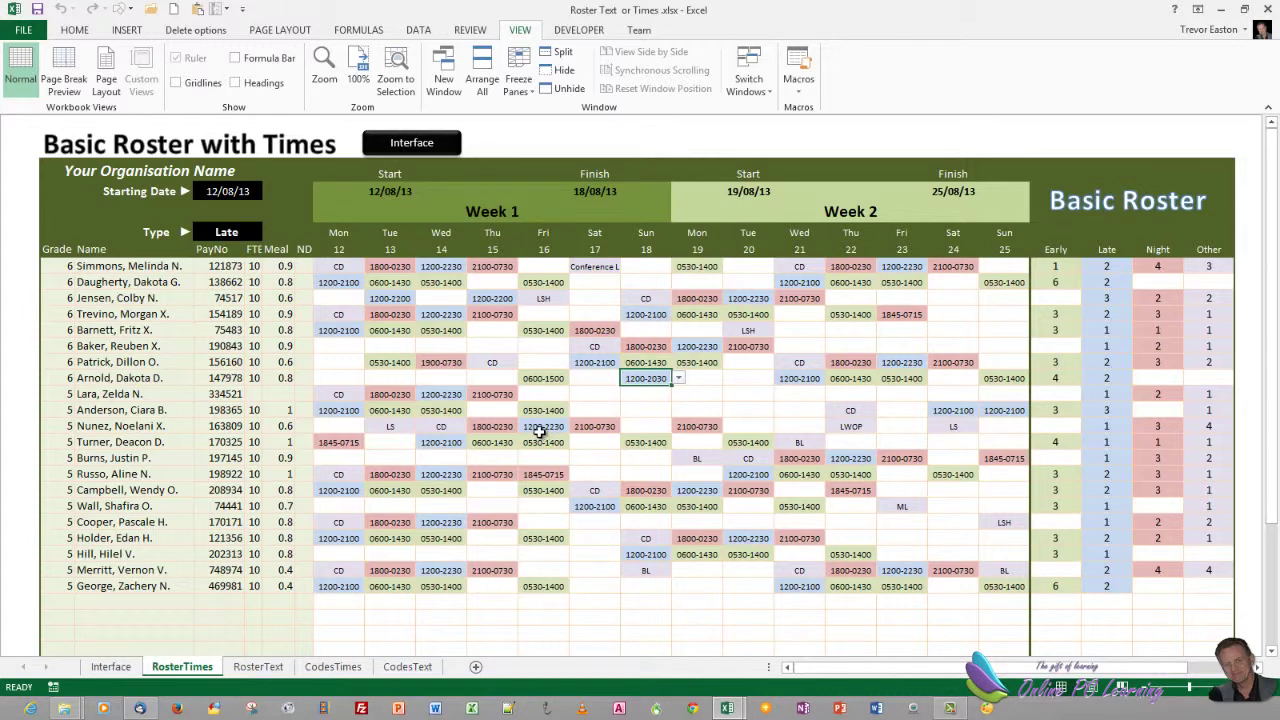
pyautogui.click(235, 84)
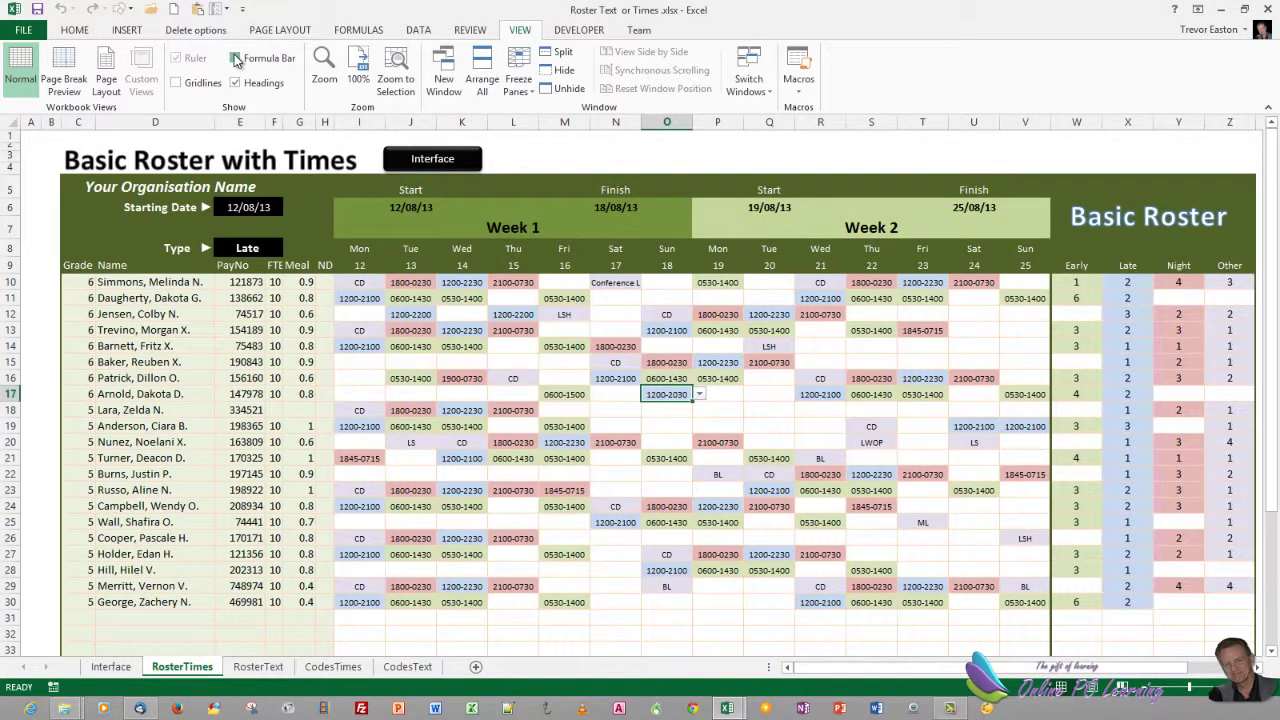
pyautogui.click(236, 58)
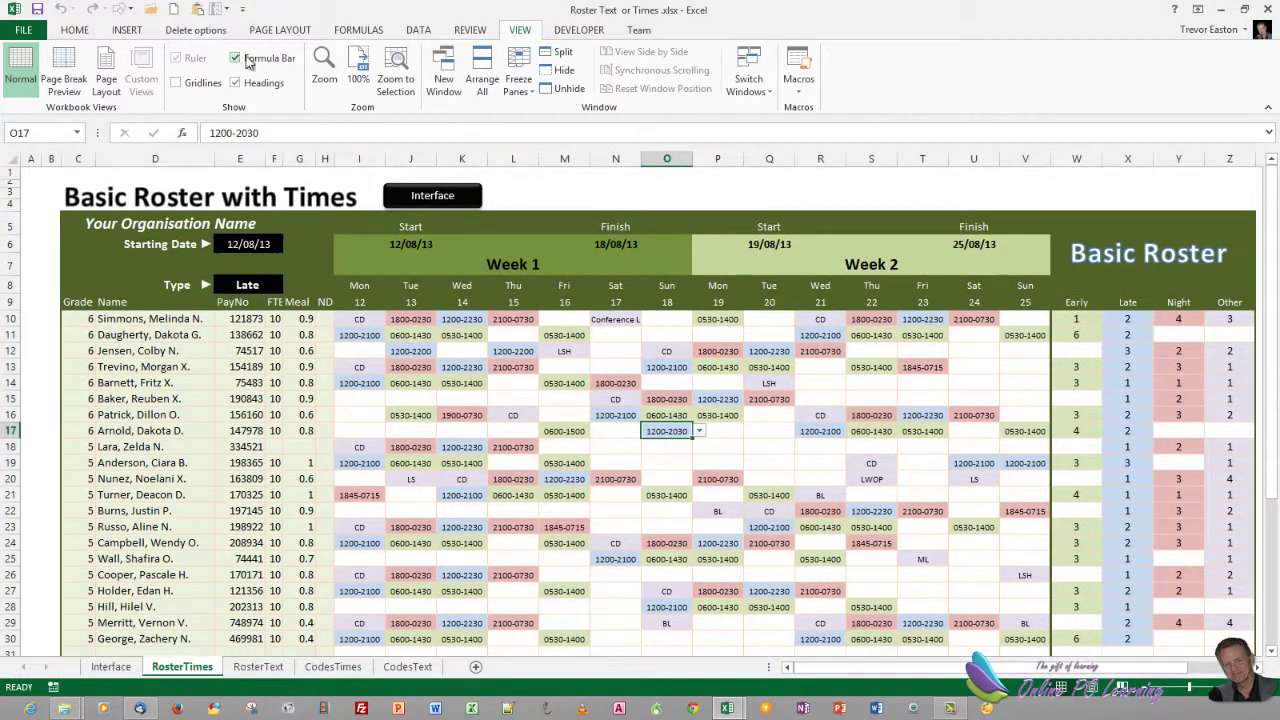
pyautogui.click(478, 33)
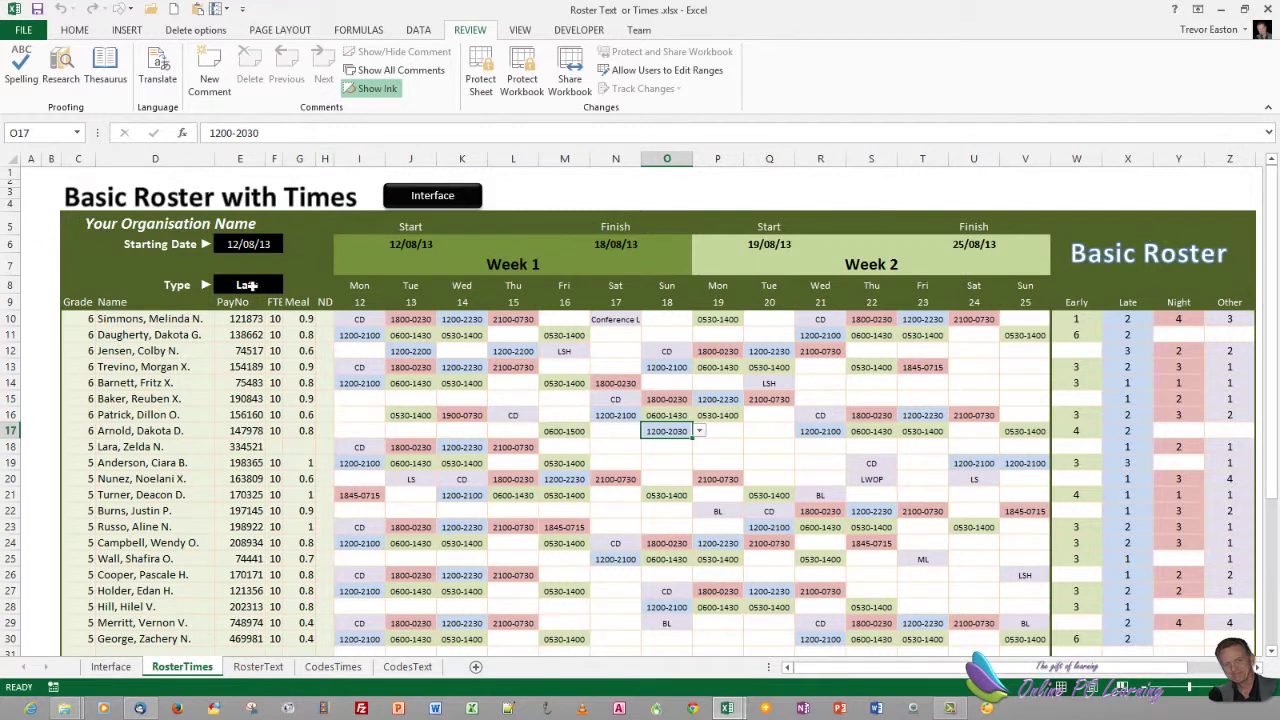
pyautogui.click(65, 226)
pyautogui.click(65, 231)
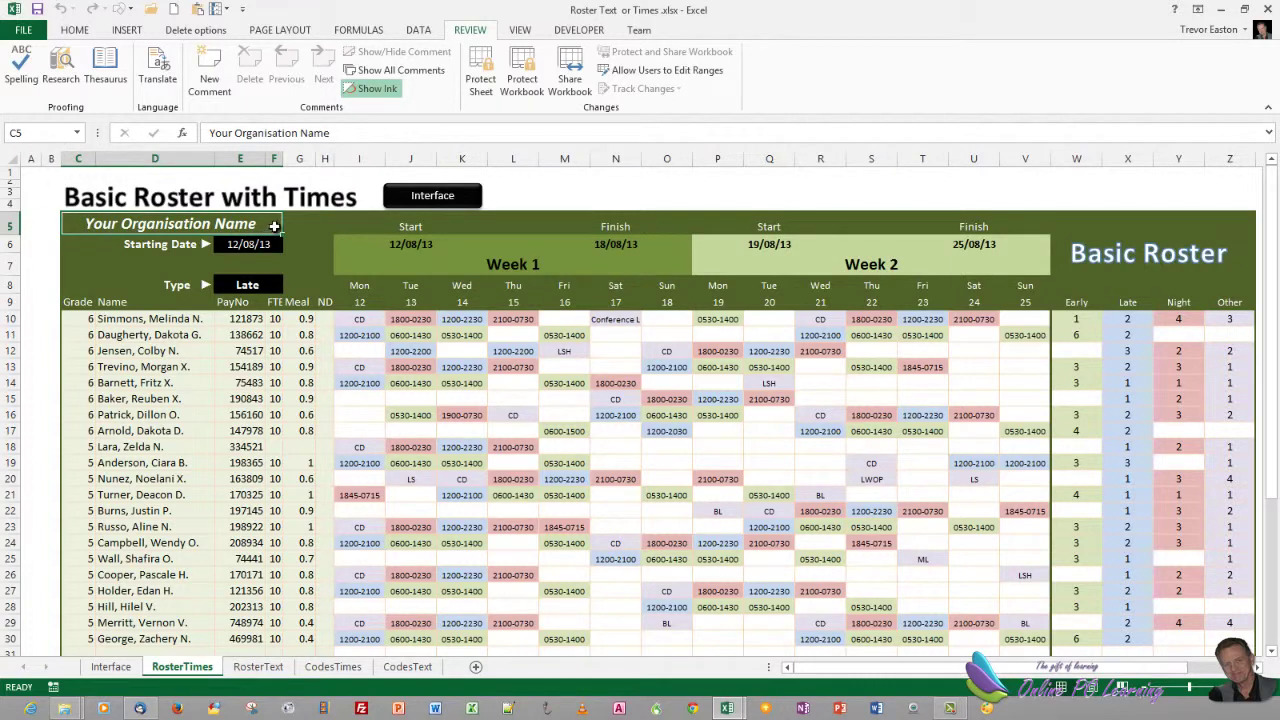
pyautogui.click(295, 227)
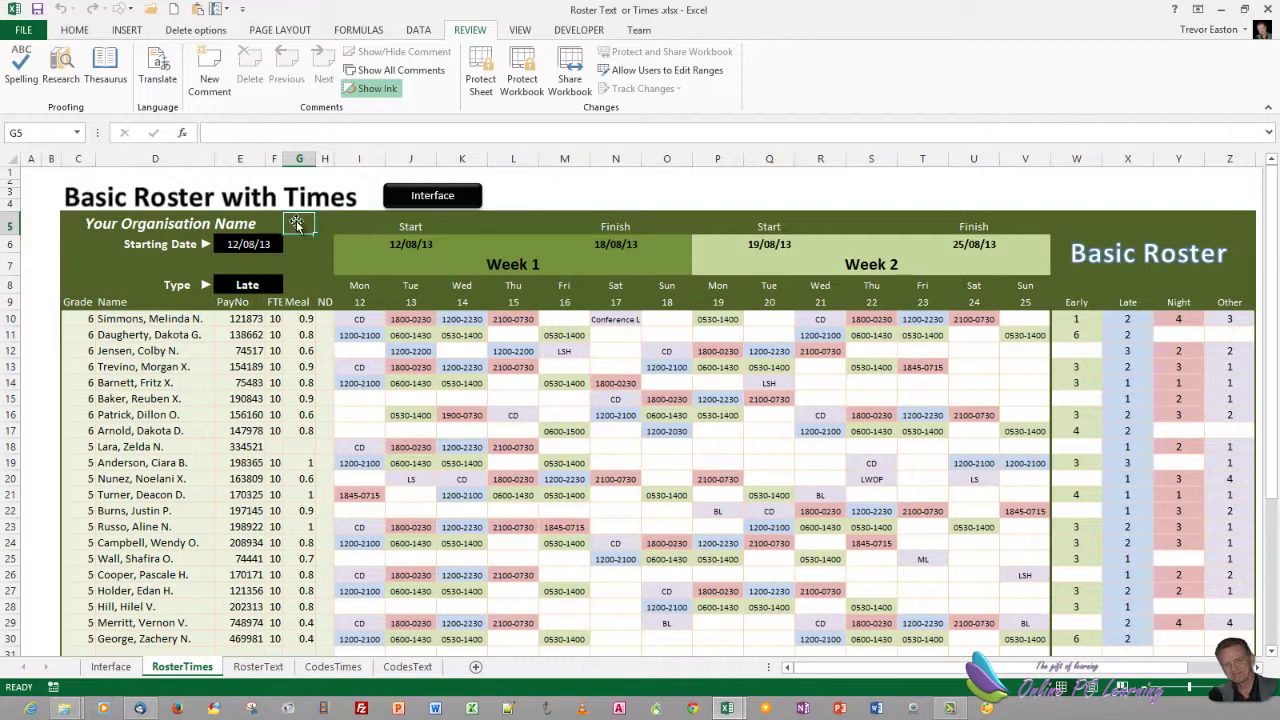
pyautogui.click(75, 226)
pyautogui.click(107, 229)
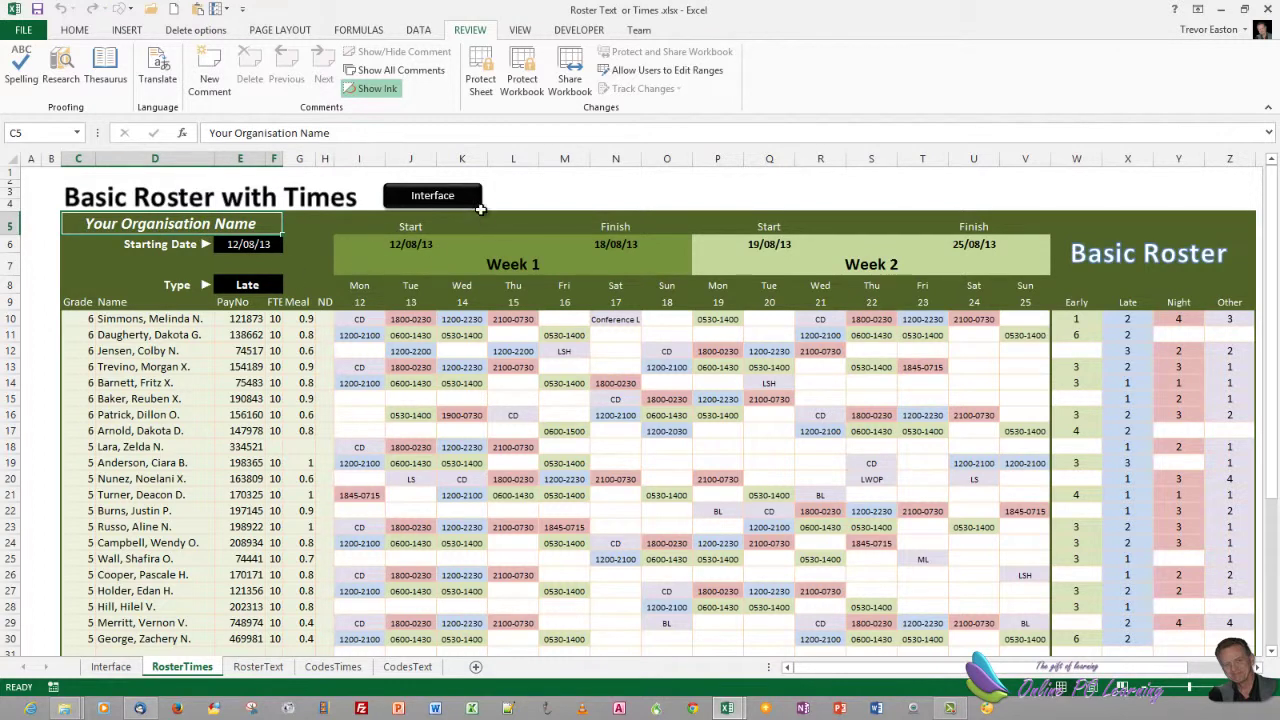
pyautogui.click(72, 218)
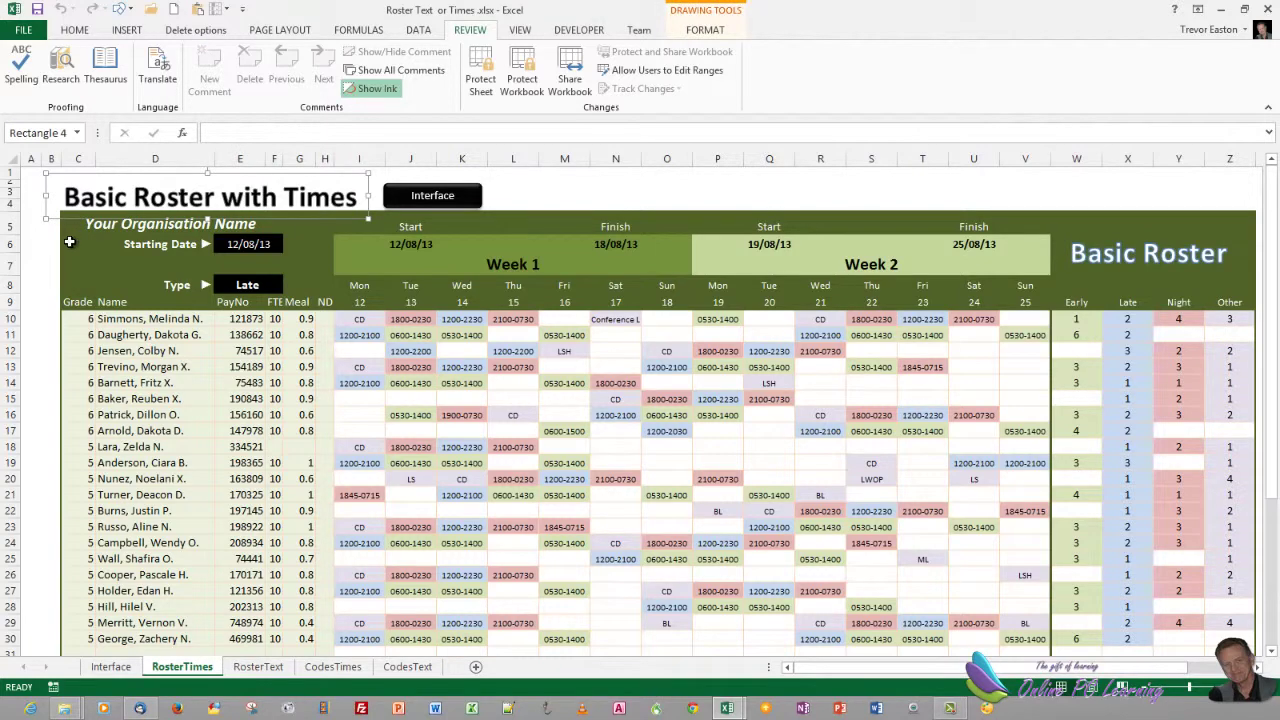
pyautogui.click(68, 227)
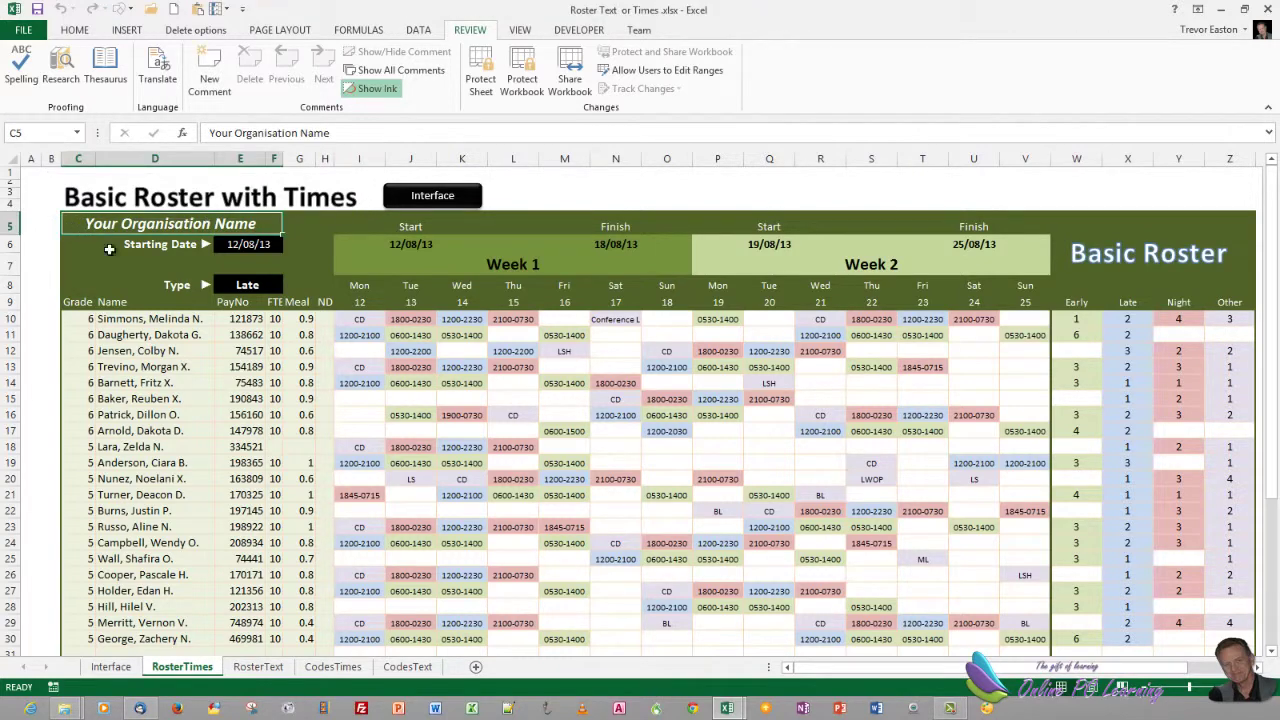
pyautogui.scroll(-6, 205, 287)
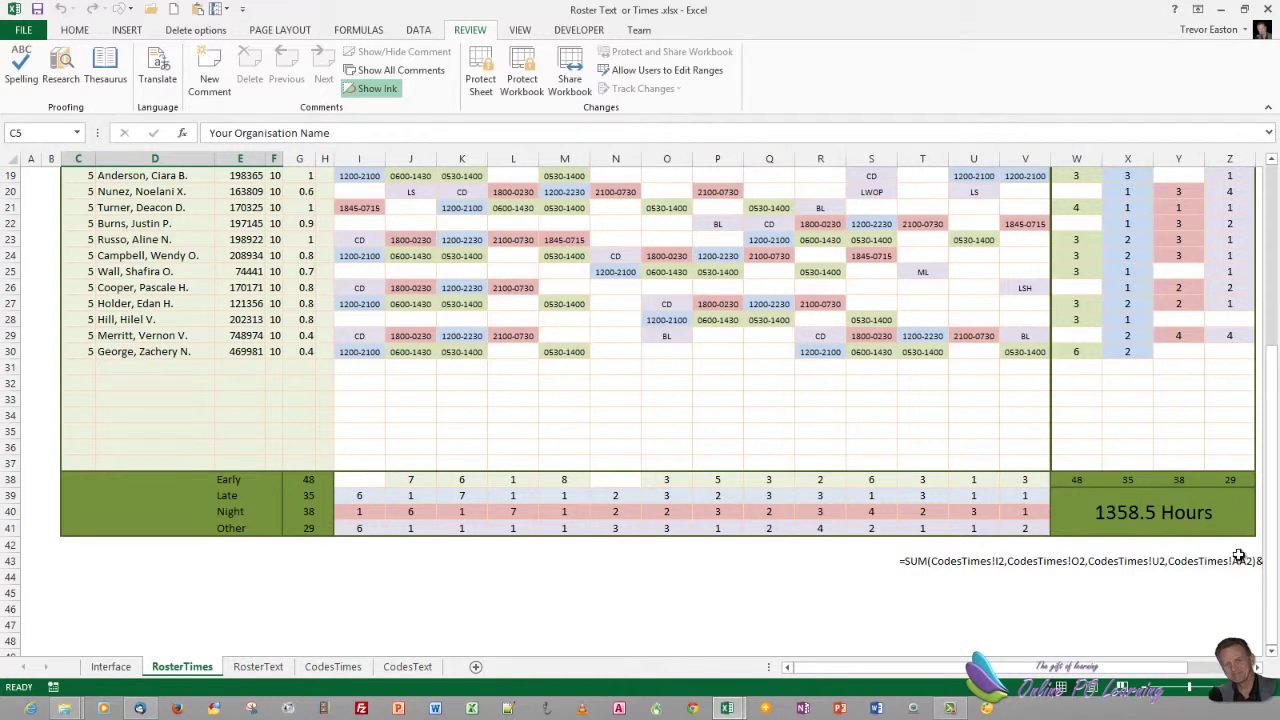
pyautogui.hscroll(1, 1170, 600)
pyautogui.click(1188, 520)
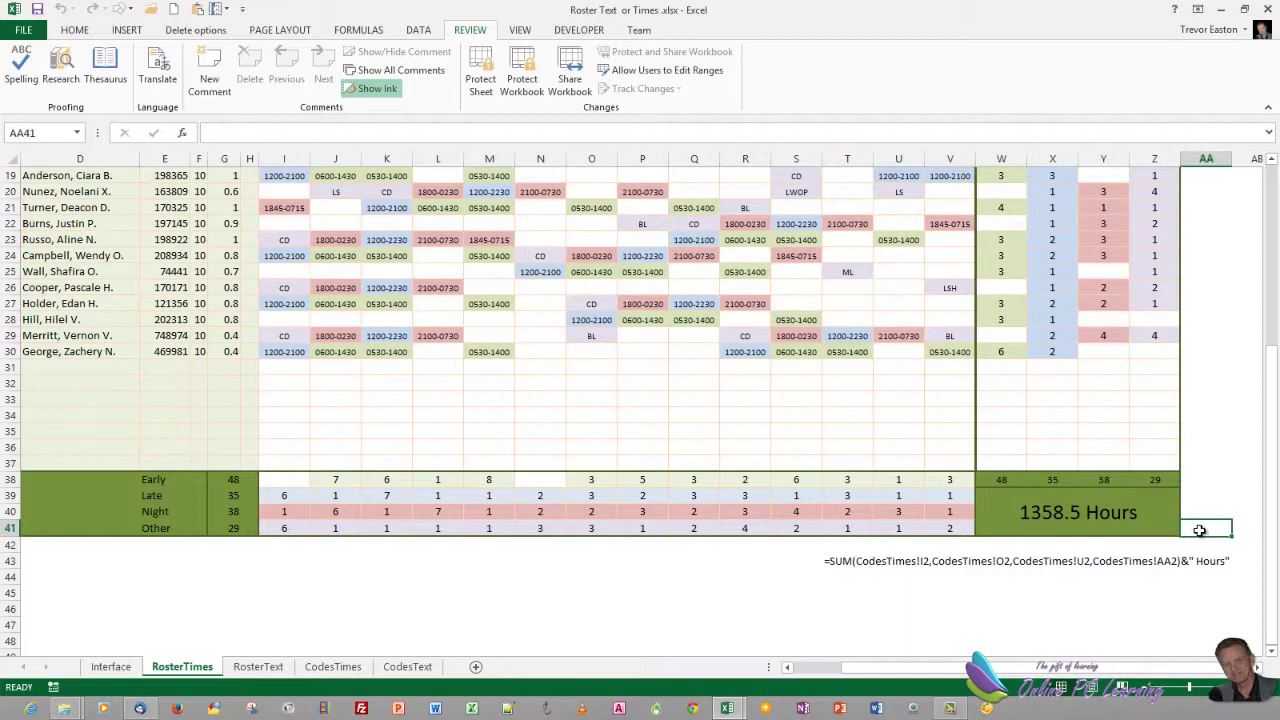
pyautogui.scroll(5, 1197, 523)
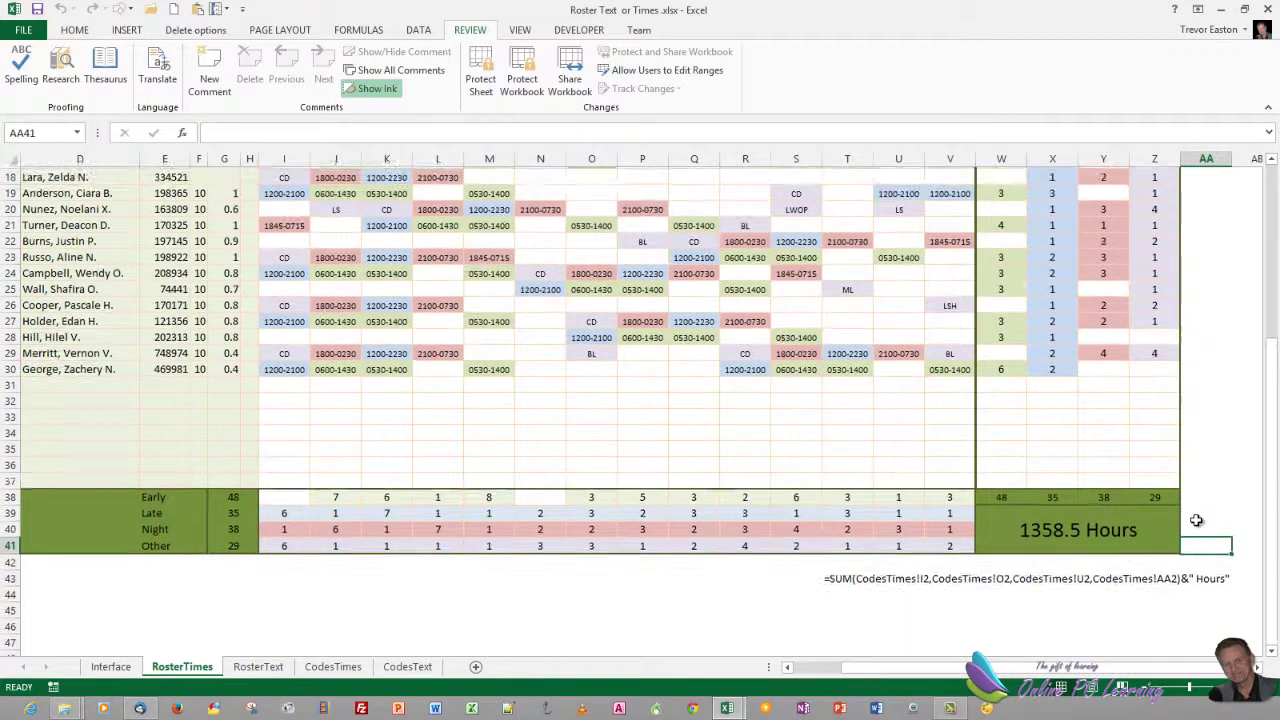
pyautogui.click(1150, 160)
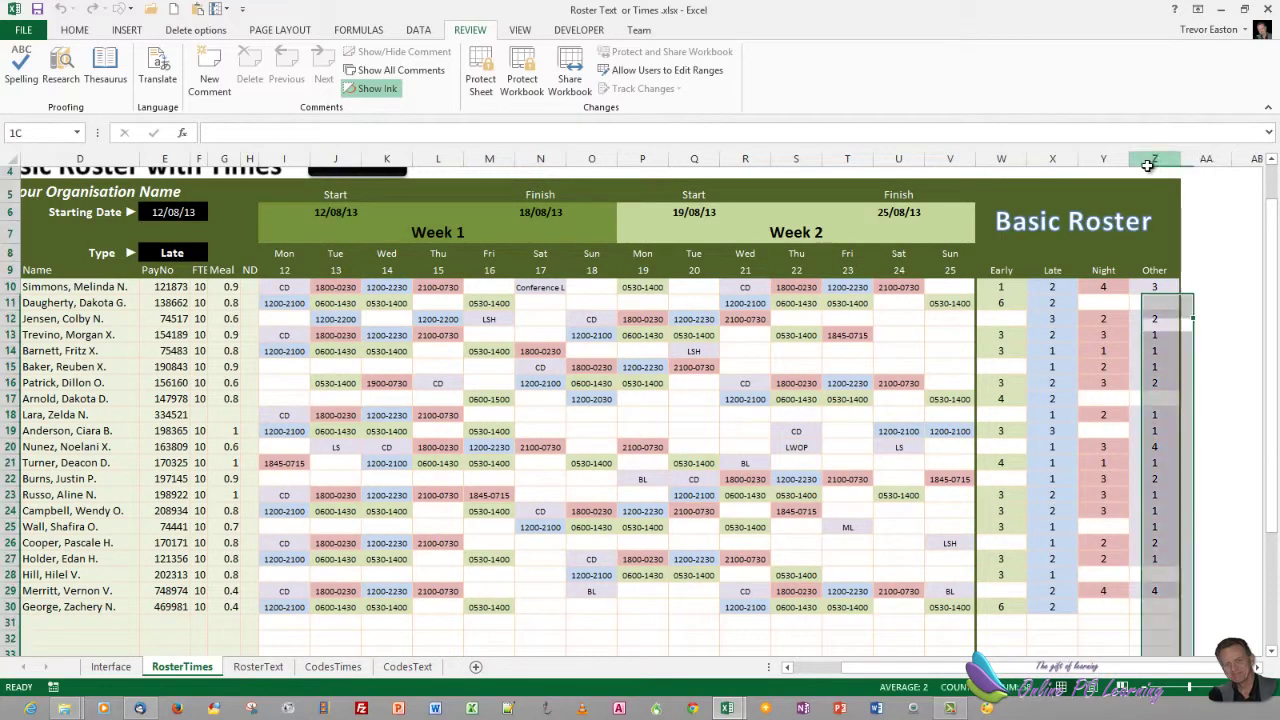
pyautogui.scroll(-6, 1154, 470)
pyautogui.click(1154, 470)
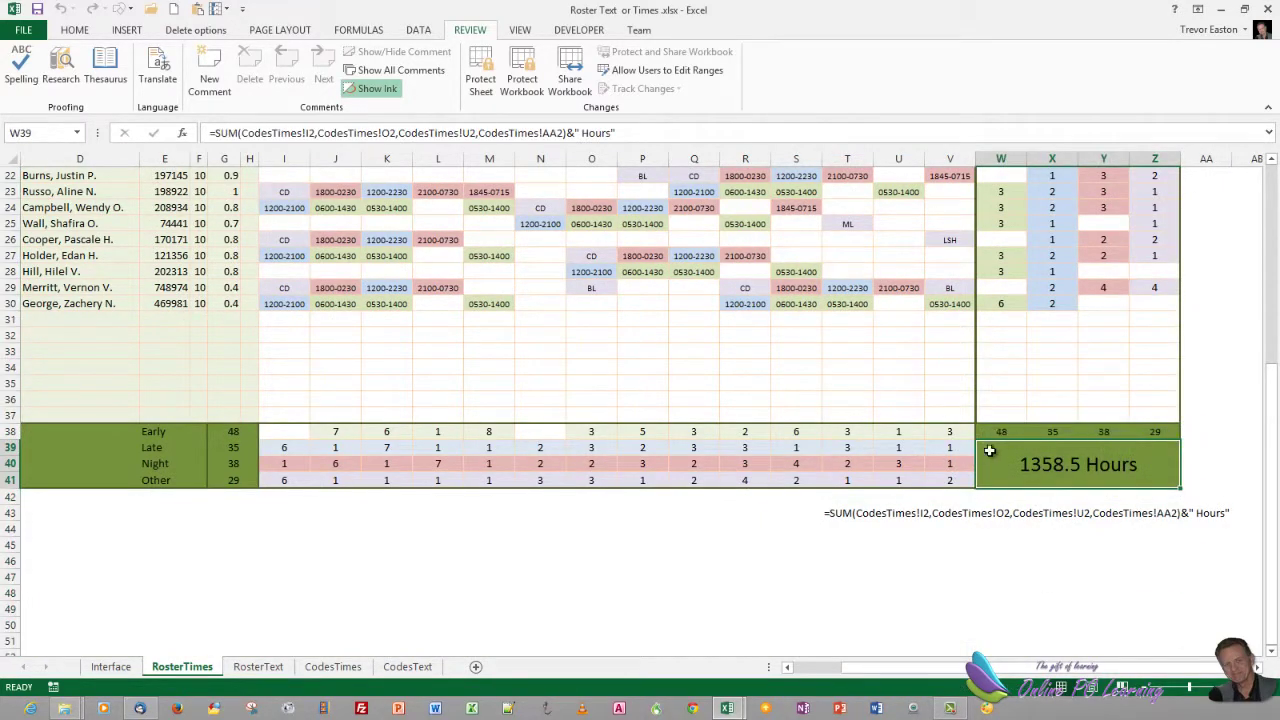
pyautogui.scroll(7, 986, 452)
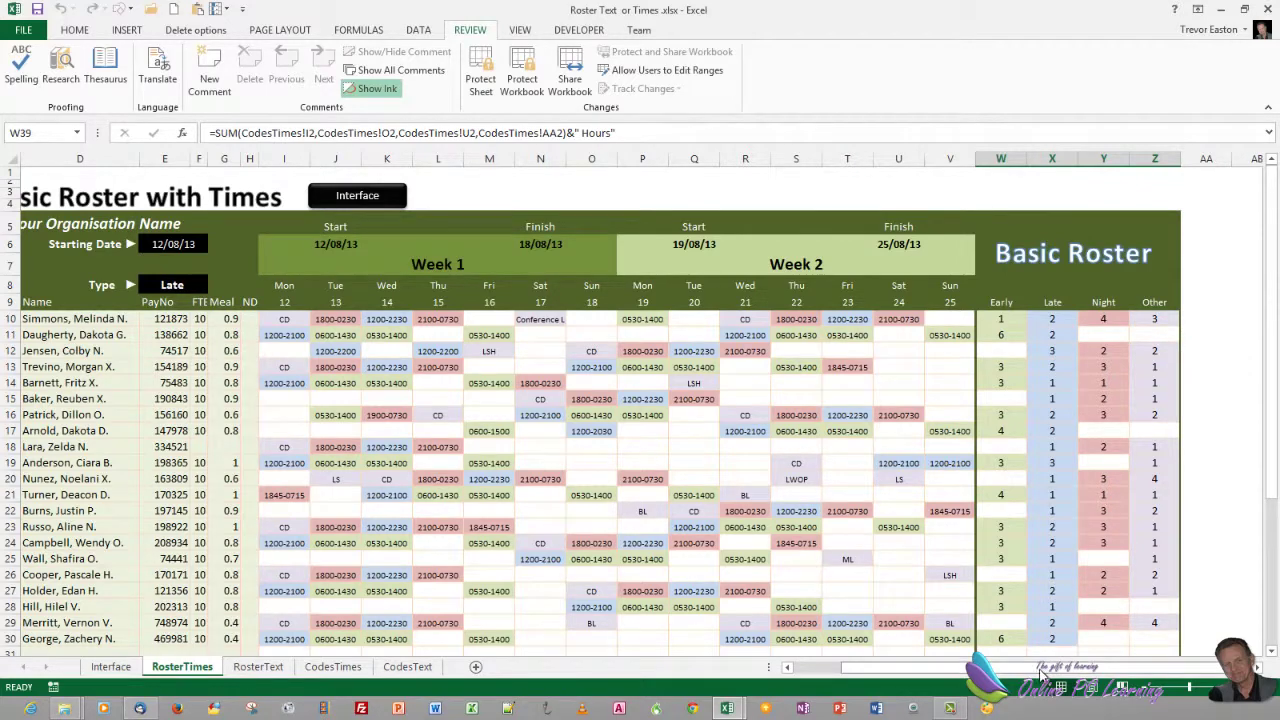
pyautogui.moveTo(1047, 672); pyautogui.dragTo(848, 680)
pyautogui.scroll(-2, 190, 348)
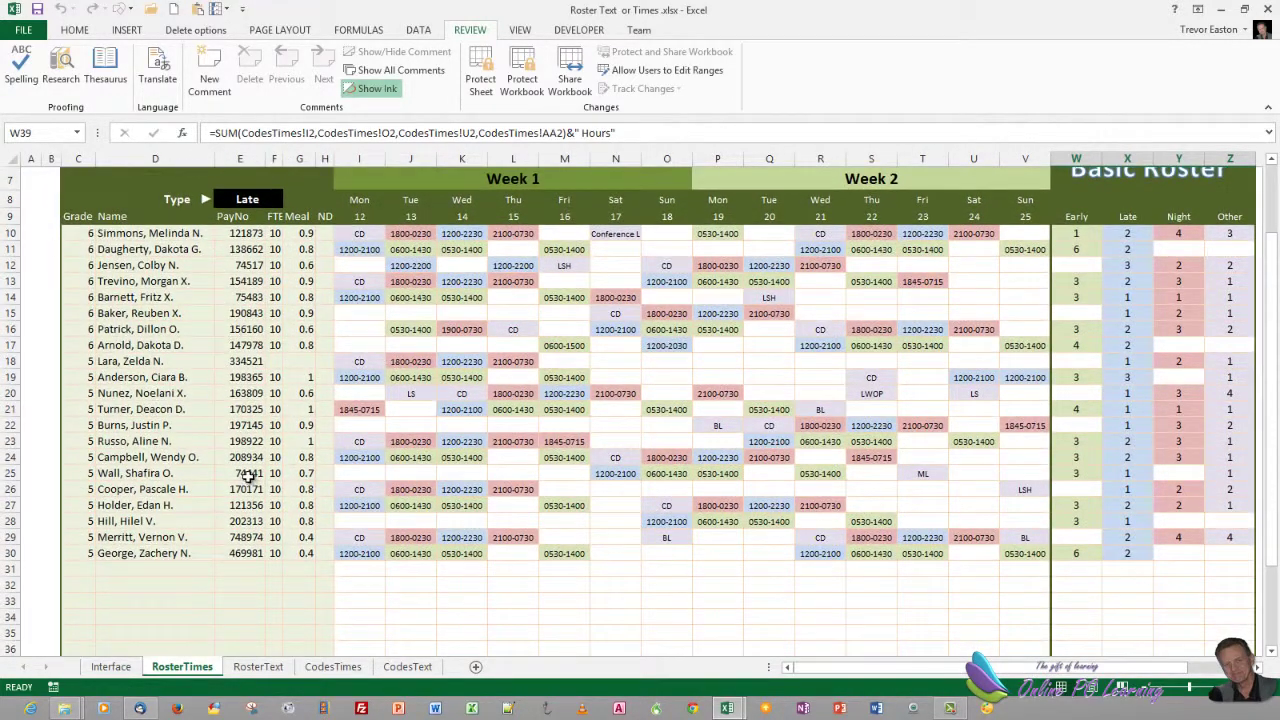
pyautogui.scroll(2, 224, 442)
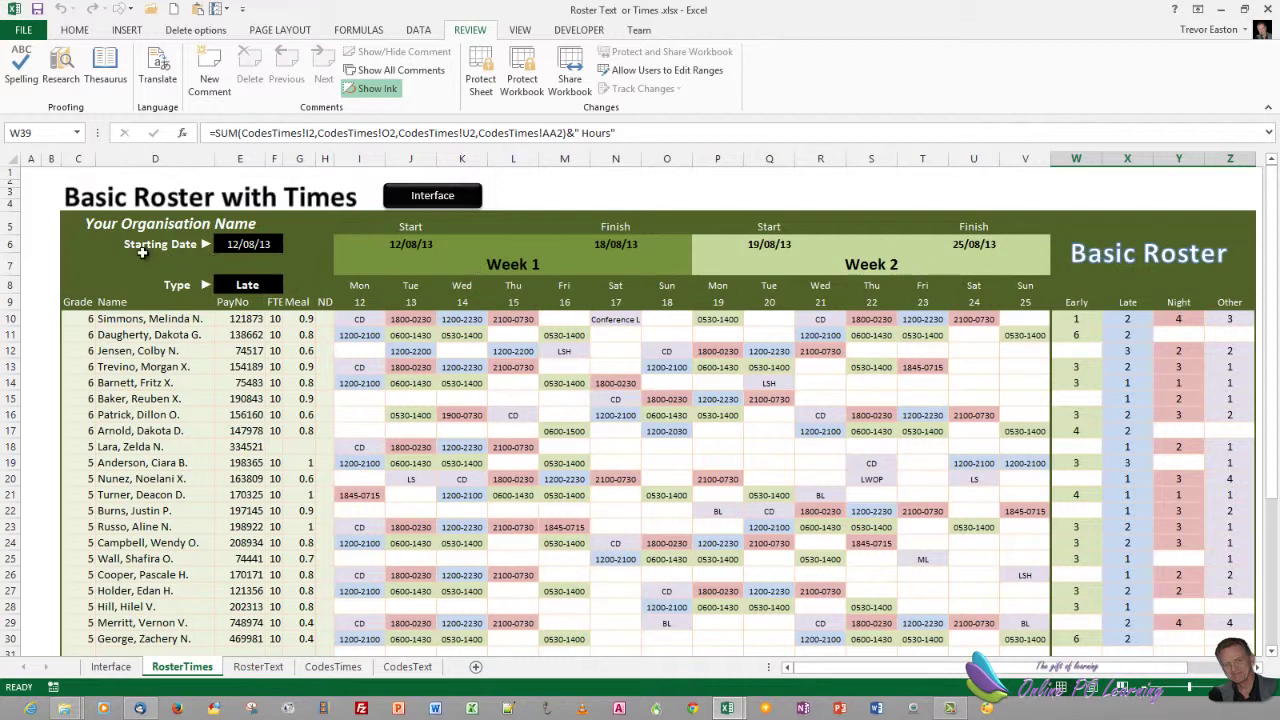
pyautogui.click(259, 244)
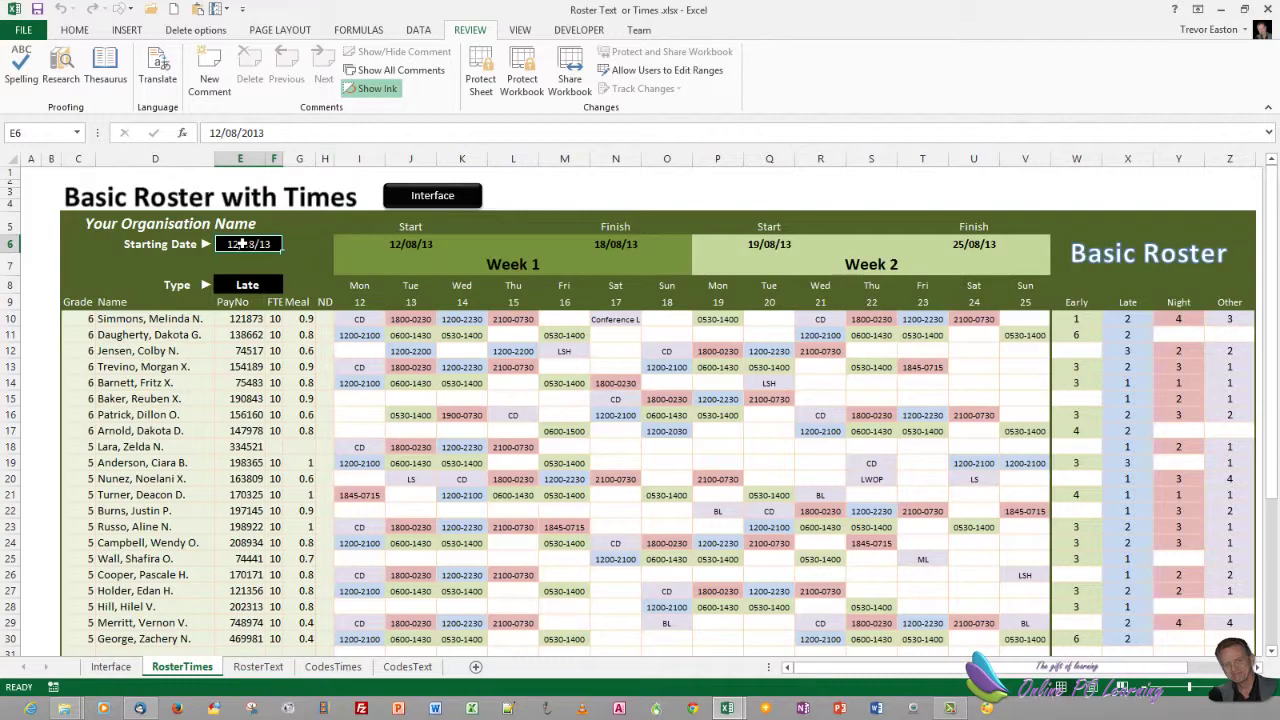
pyautogui.rightClick(241, 244)
pyautogui.click(335, 491)
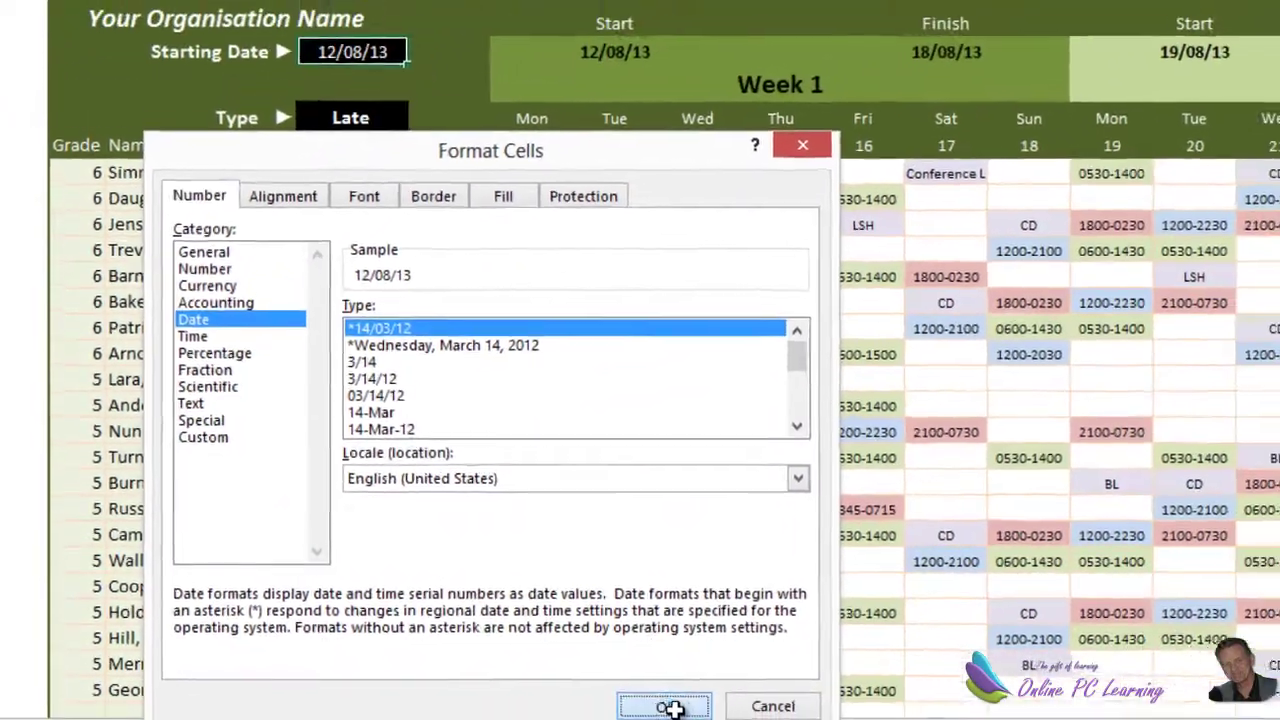
pyautogui.click(869, 719)
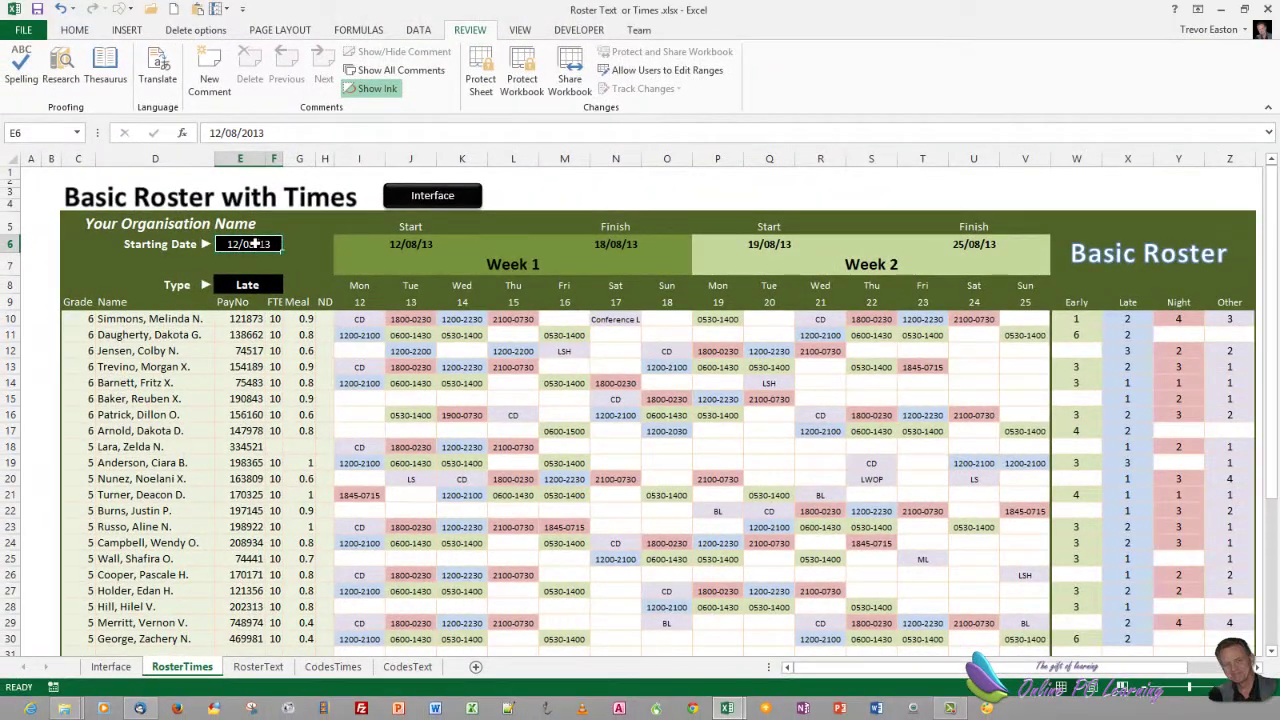
pyautogui.click(370, 246)
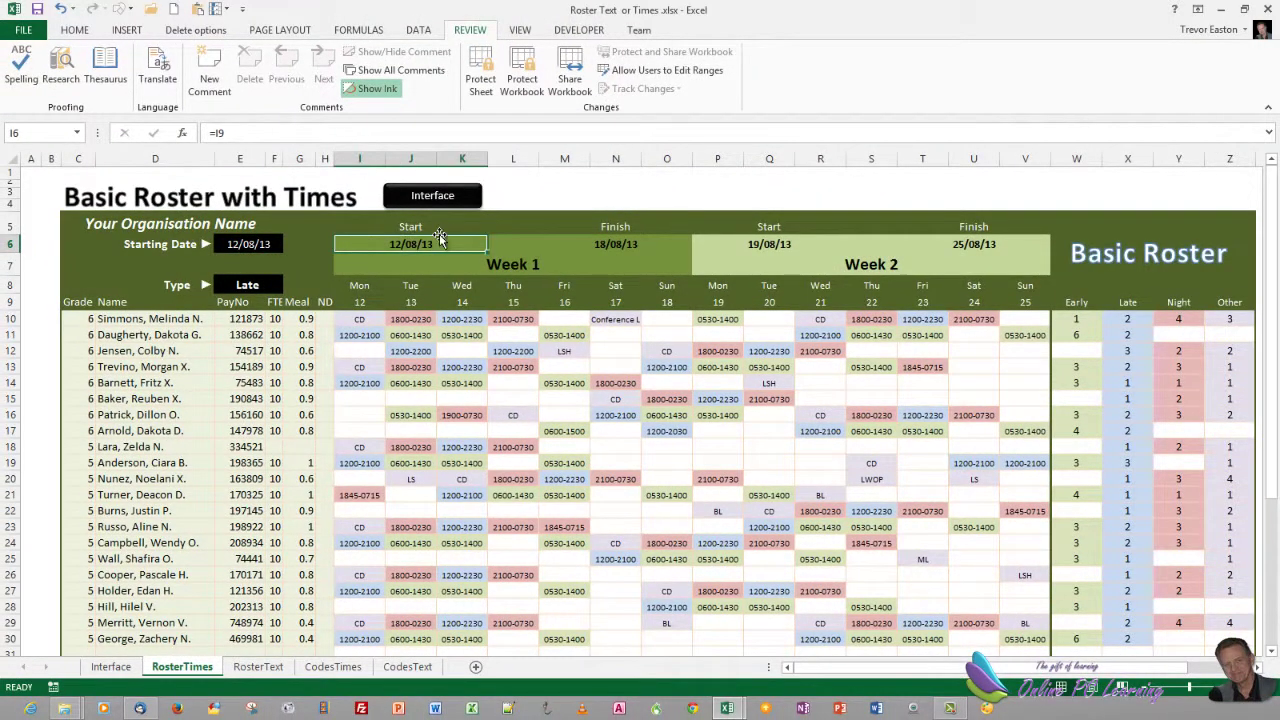
pyautogui.click(592, 244)
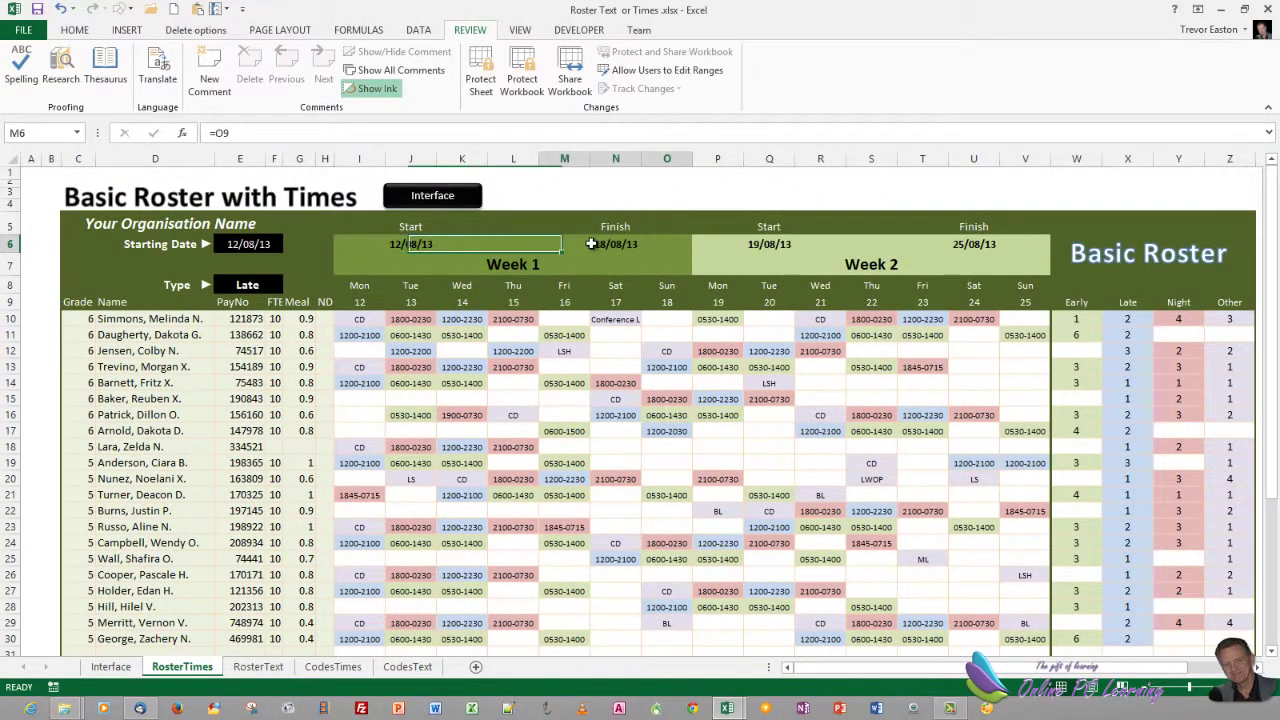
pyautogui.click(368, 244)
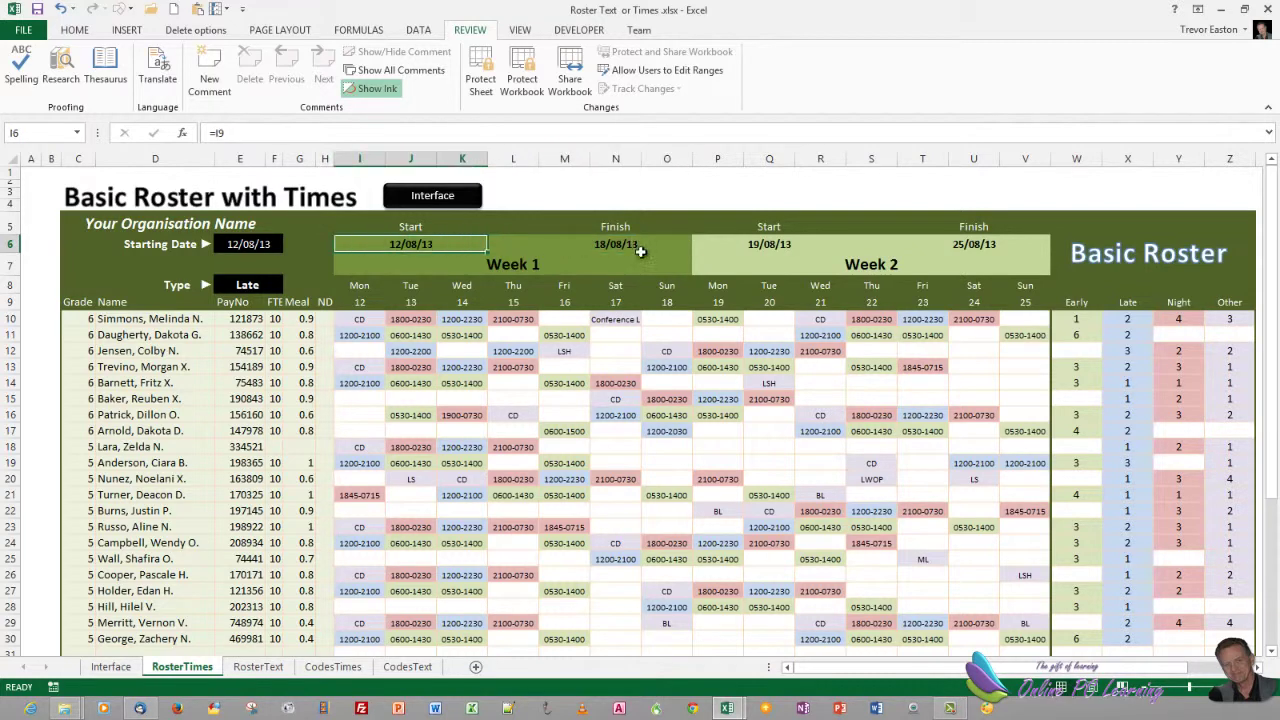
pyautogui.click(640, 249)
pyautogui.click(407, 241)
pyautogui.click(760, 245)
pyautogui.click(955, 242)
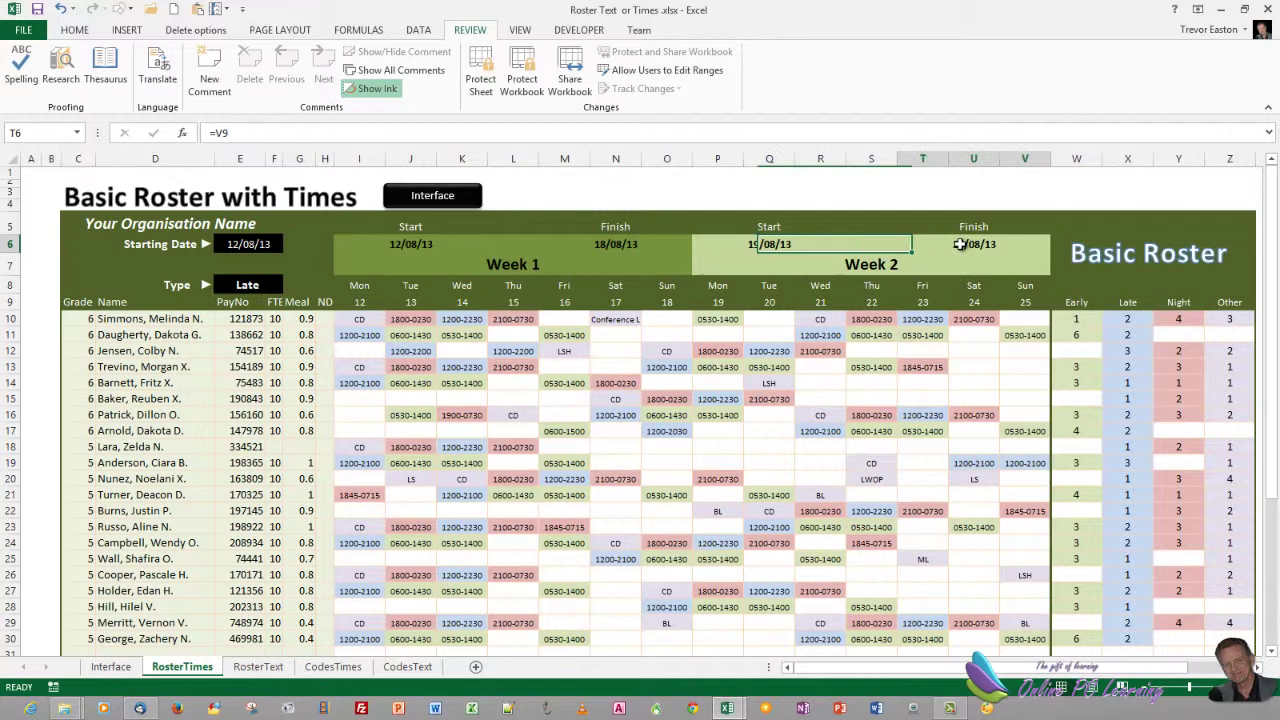
pyautogui.click(438, 272)
pyautogui.click(926, 267)
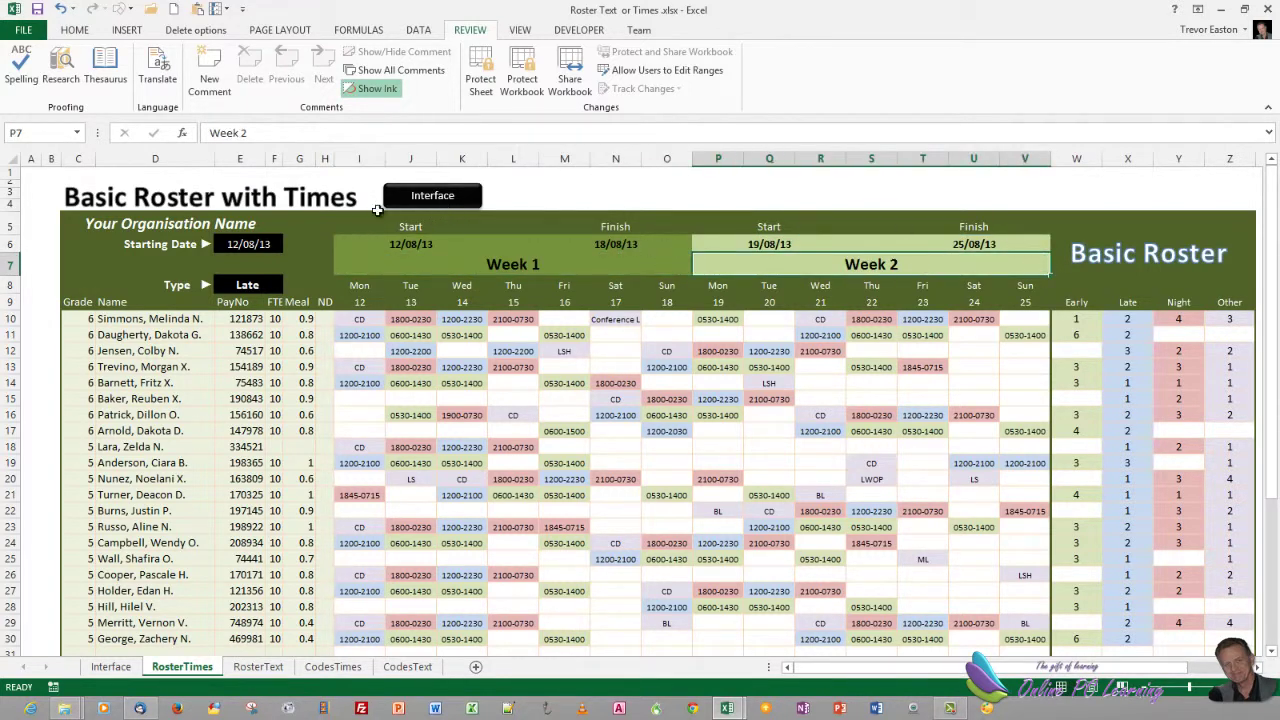
pyautogui.click(357, 288)
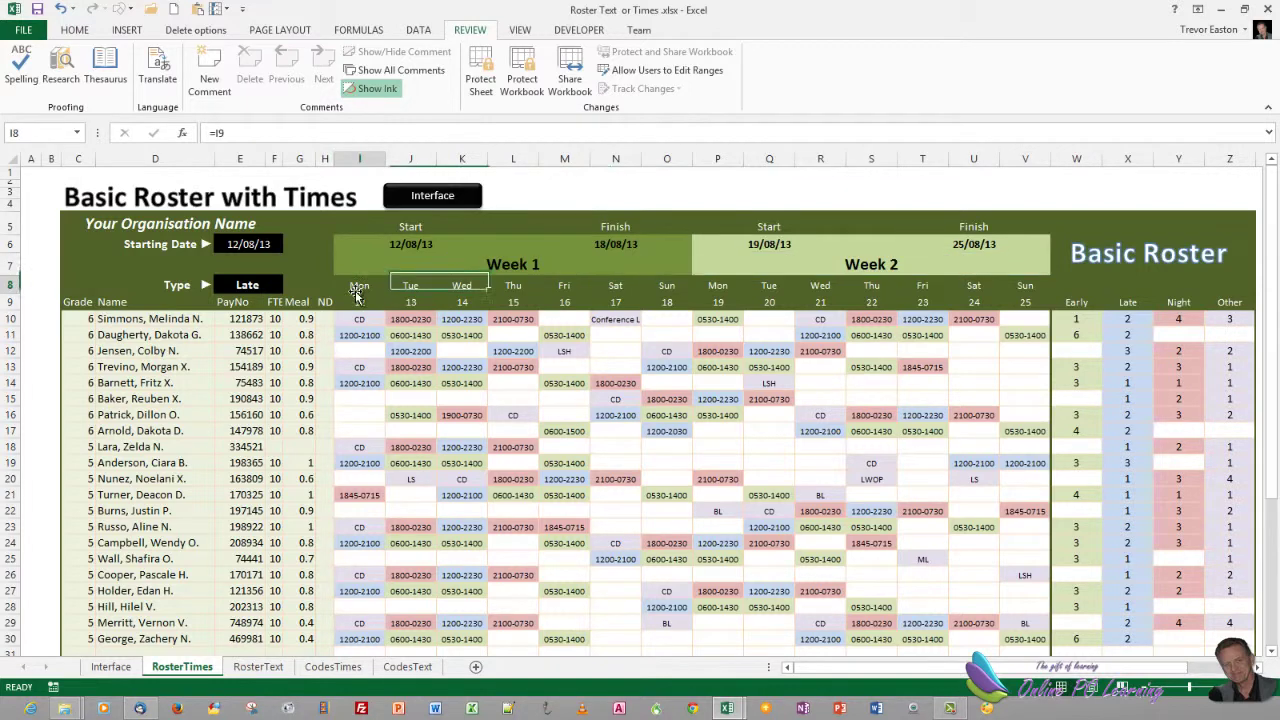
pyautogui.click(410, 288)
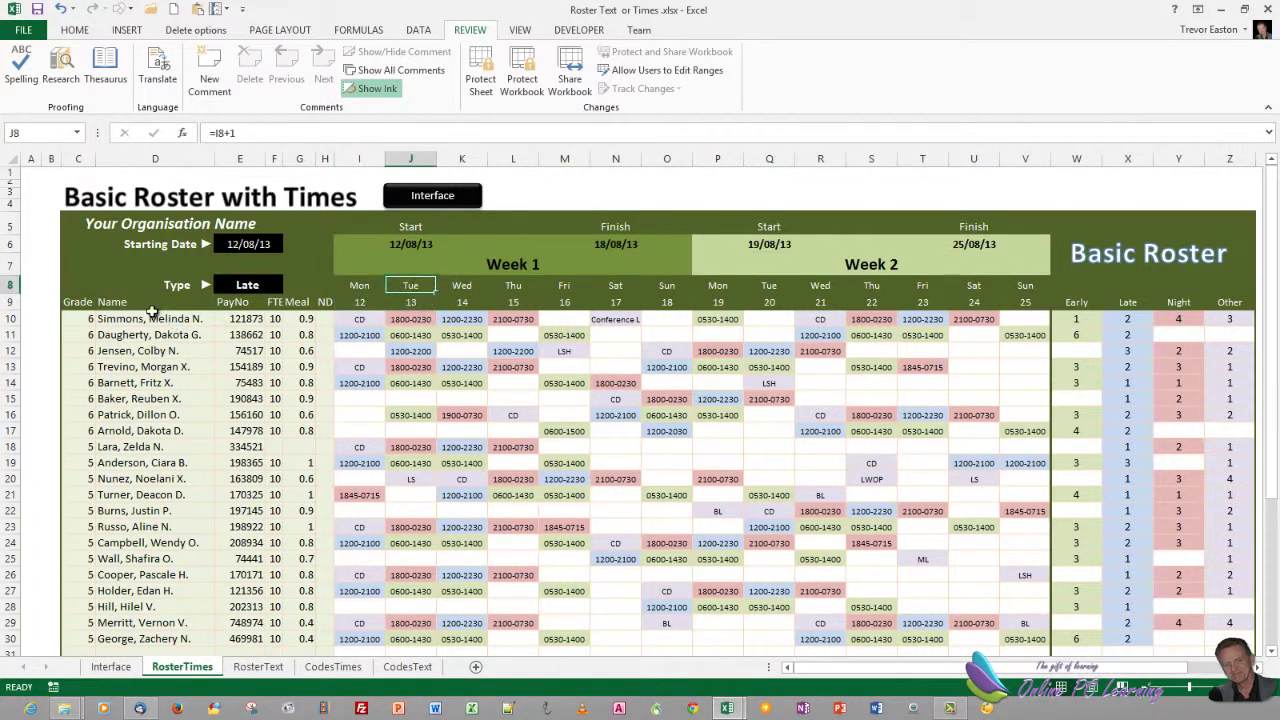
pyautogui.click(76, 302)
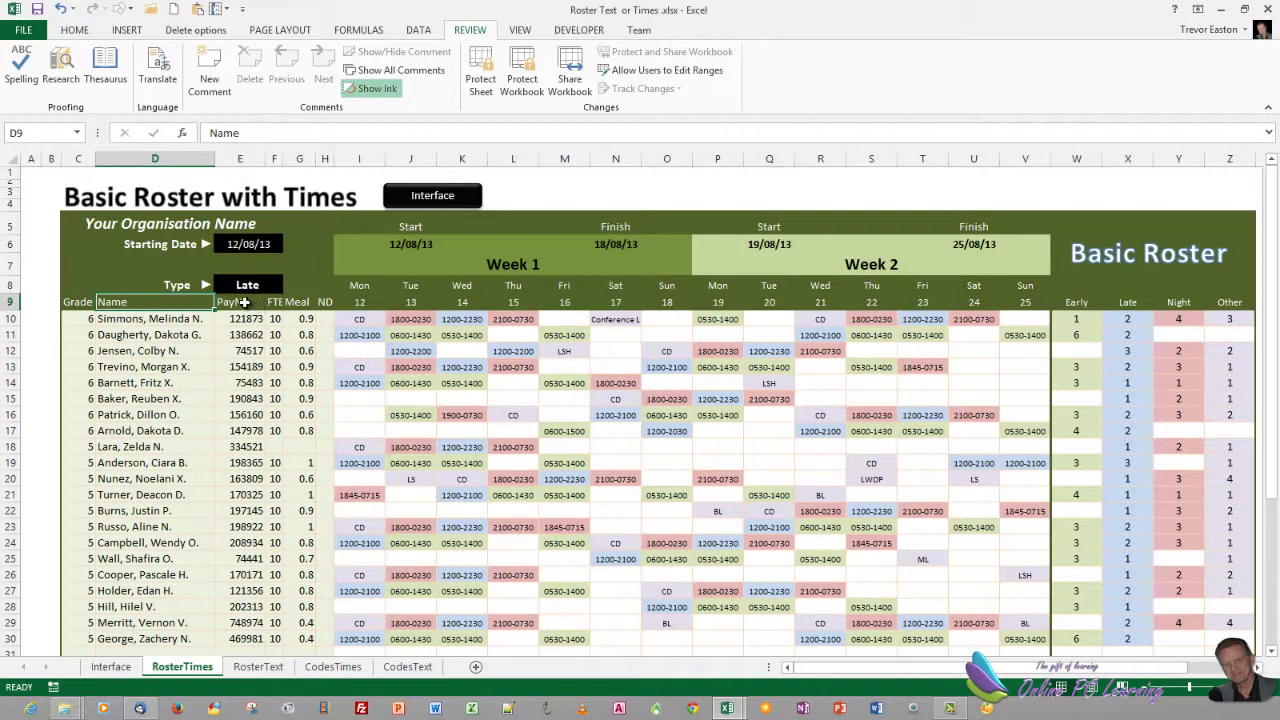
pyautogui.click(243, 302)
pyautogui.click(274, 302)
pyautogui.click(299, 302)
pyautogui.click(324, 302)
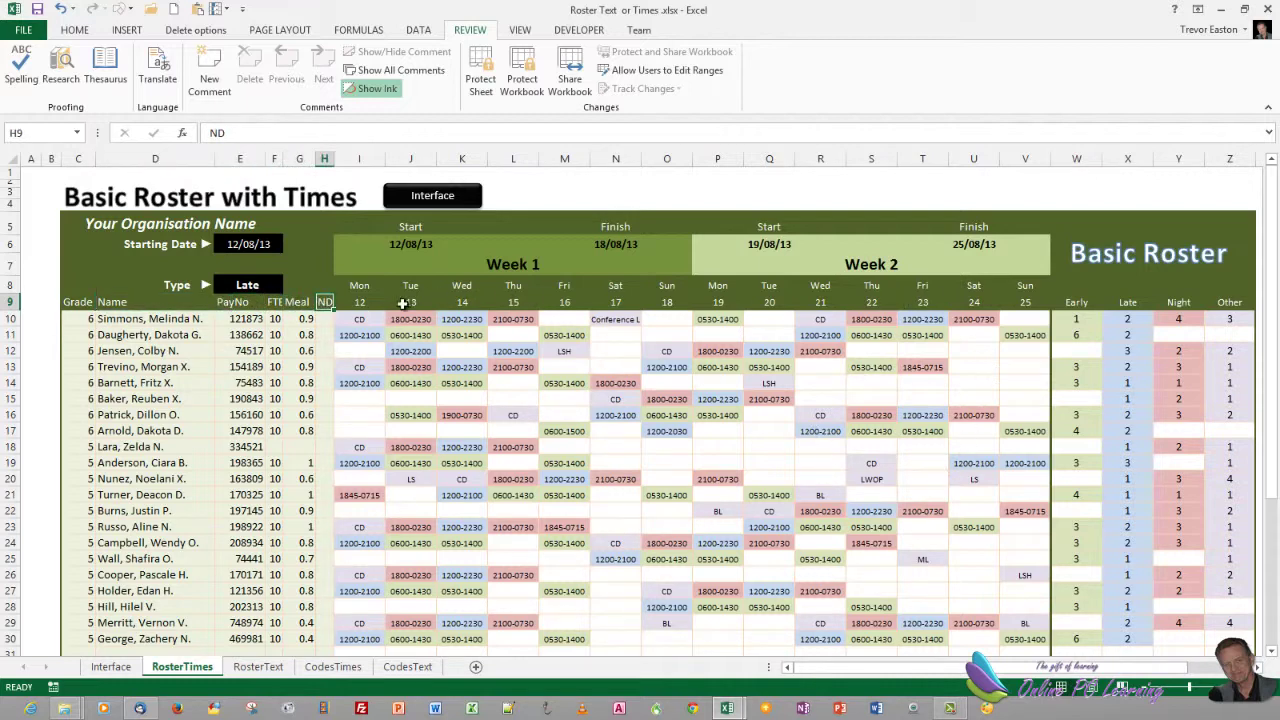
pyautogui.click(350, 302)
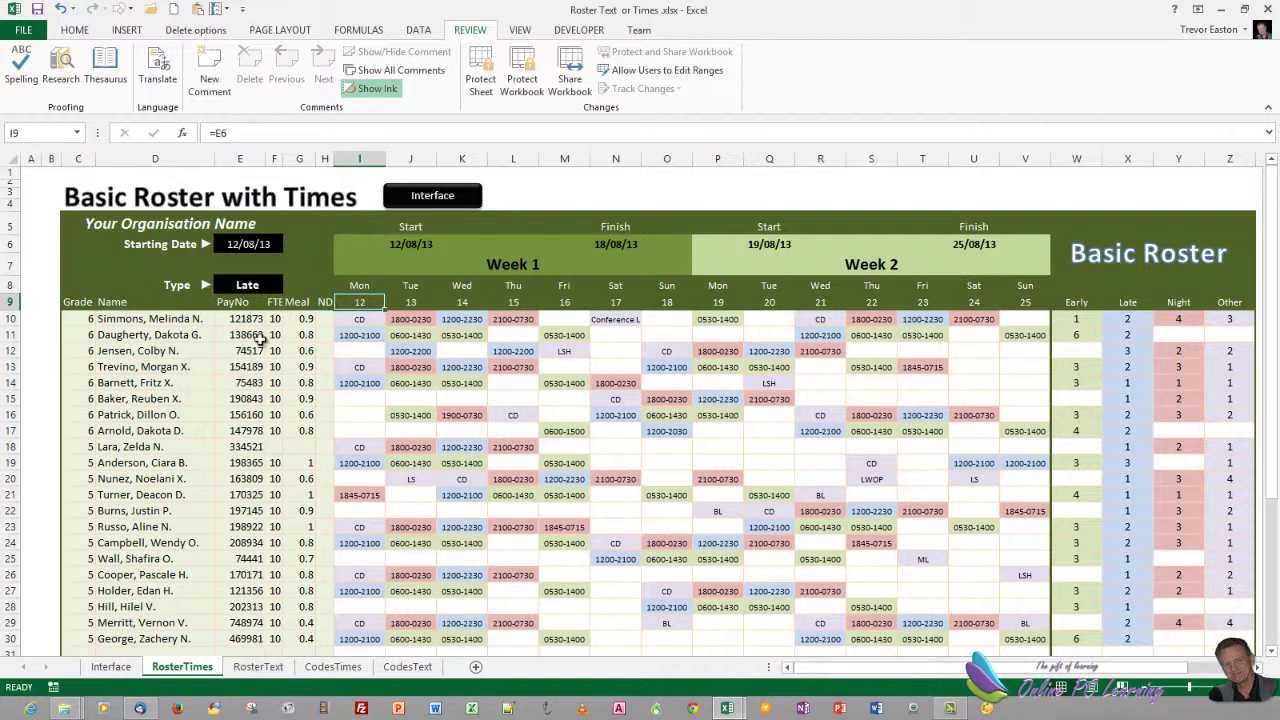
pyautogui.moveTo(77, 302); pyautogui.dragTo(1232, 612)
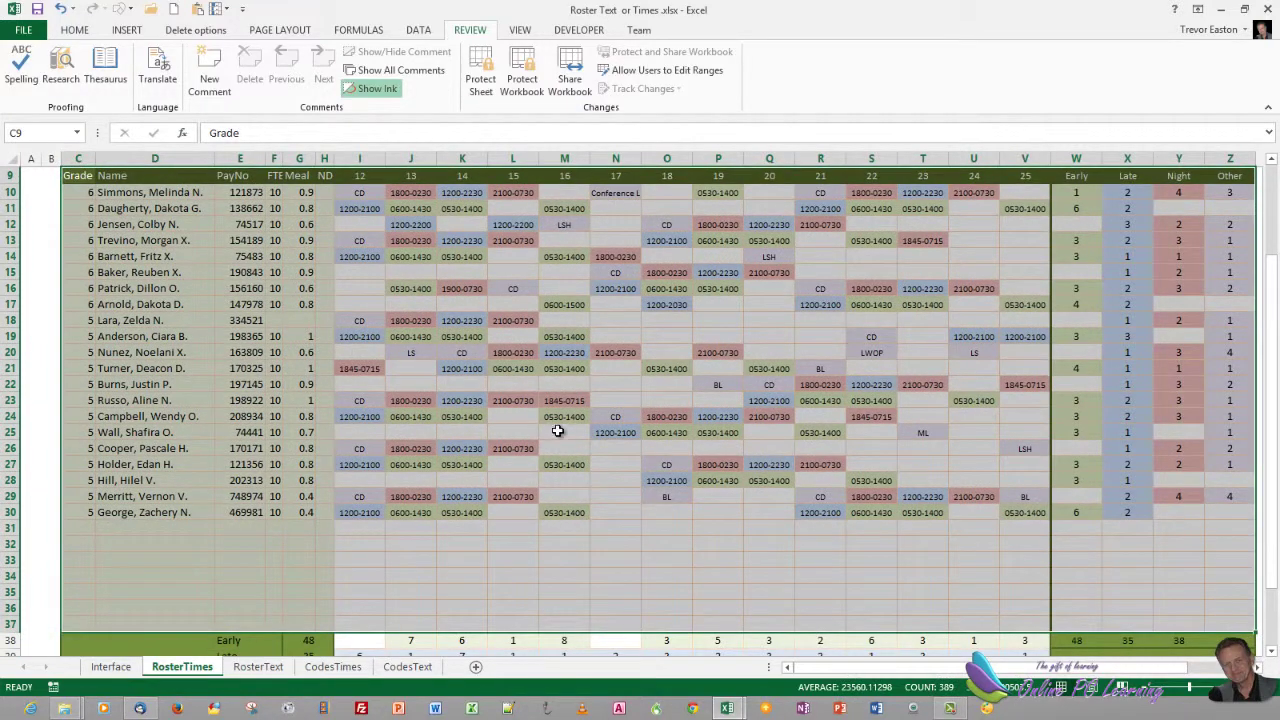
# Review the roster's row 9 headings, including PayNo, FTE and Meal.
pyautogui.scroll(1, 554, 425)
pyautogui.scroll(1, 554, 425)
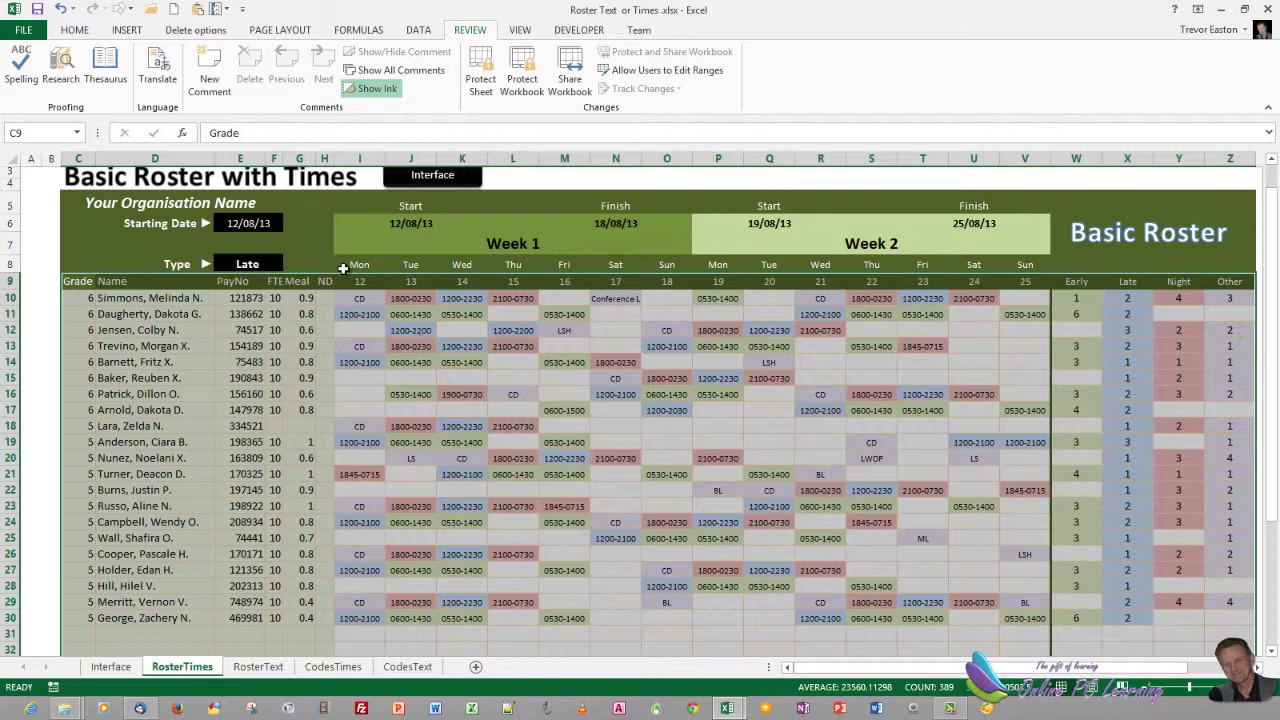
pyautogui.click(360, 324)
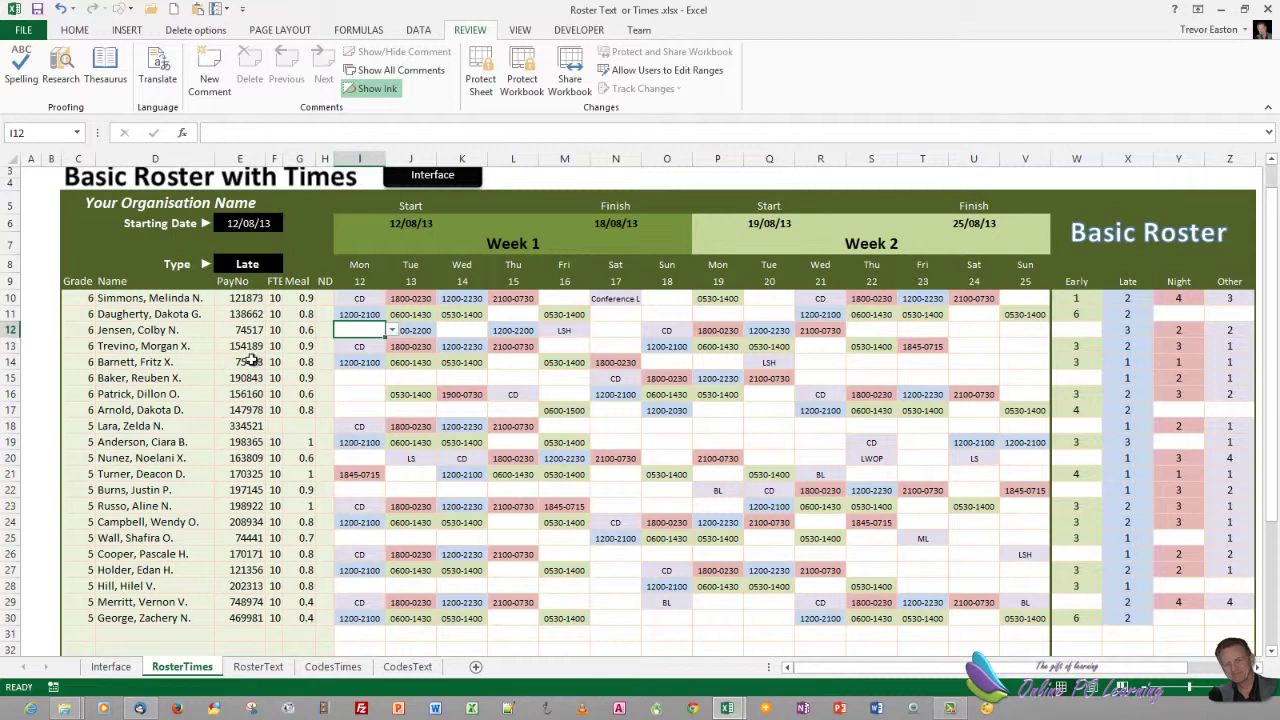
pyautogui.click(80, 281)
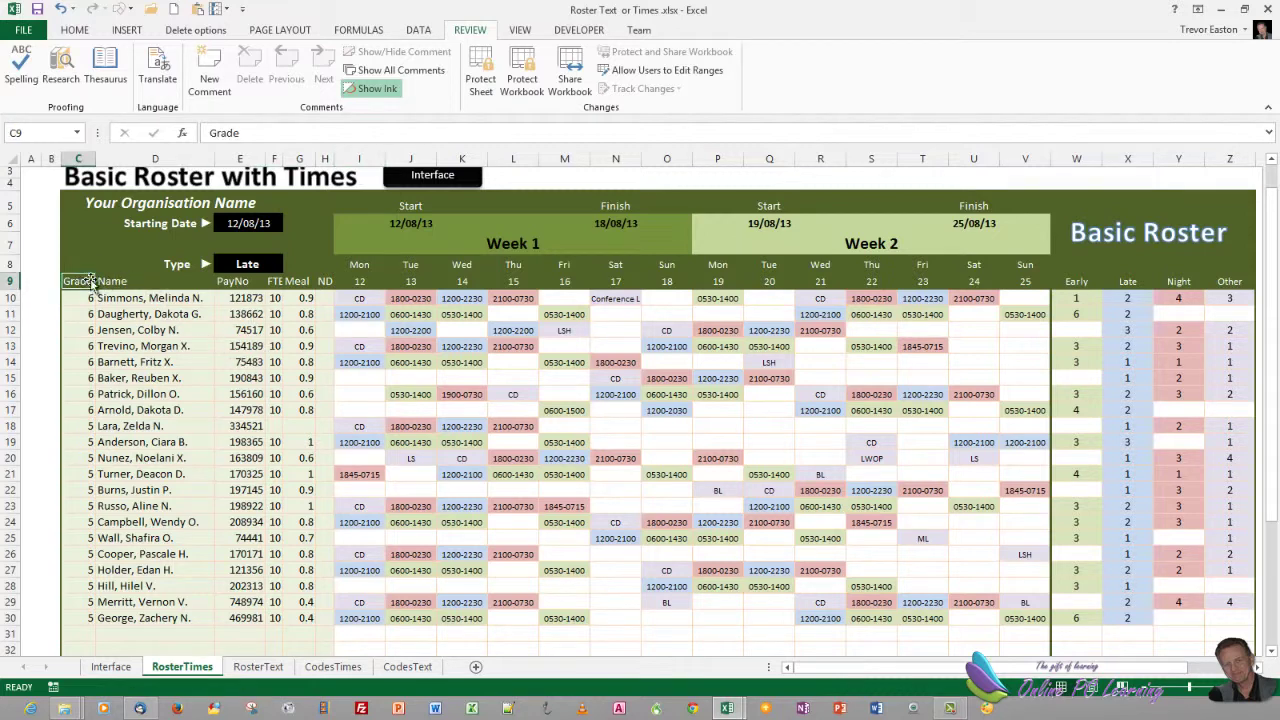
pyautogui.click(112, 281)
pyautogui.click(232, 281)
pyautogui.click(275, 281)
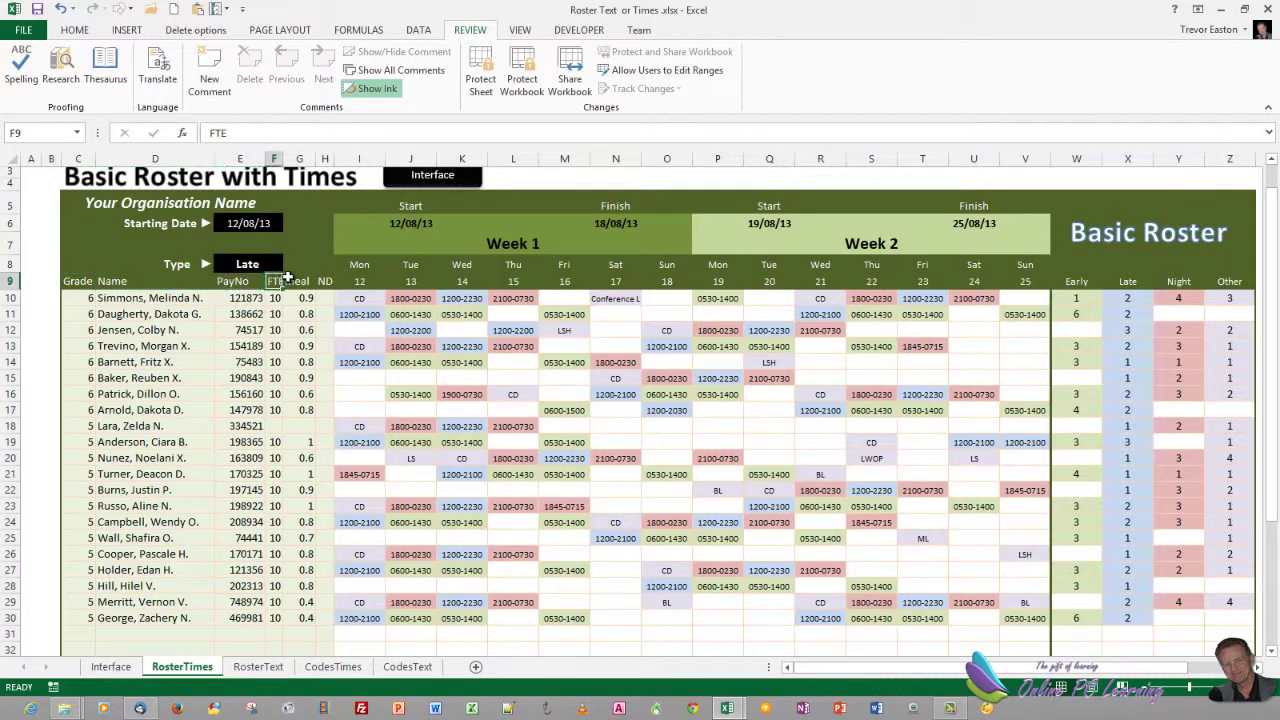
pyautogui.click(302, 281)
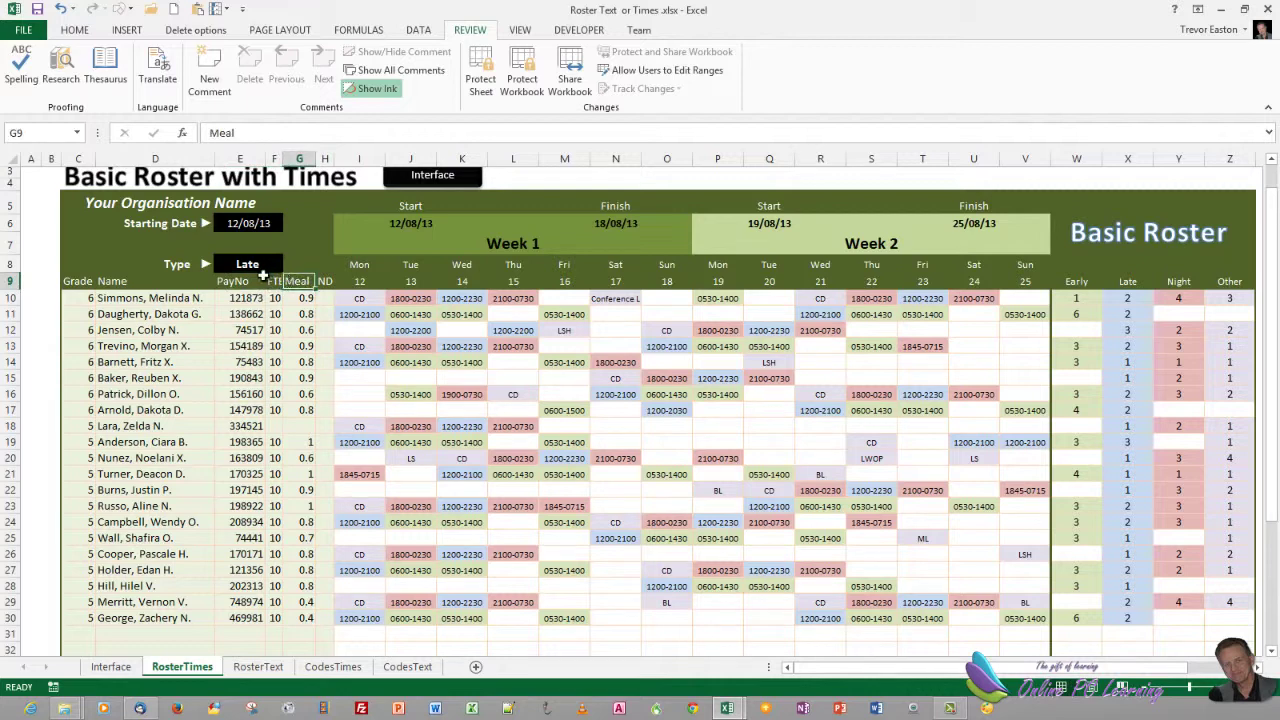
# Relabel the F9 heading as Meal.
pyautogui.click(270, 281)
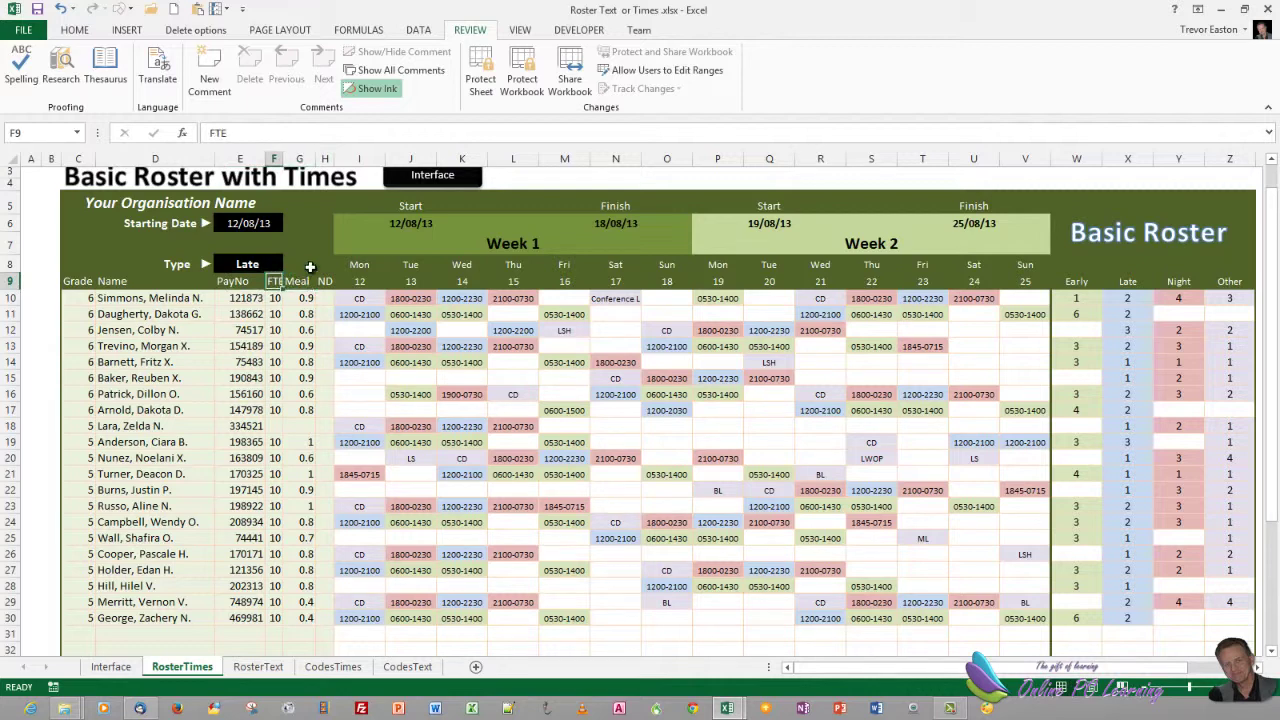
pyautogui.write('Mea')
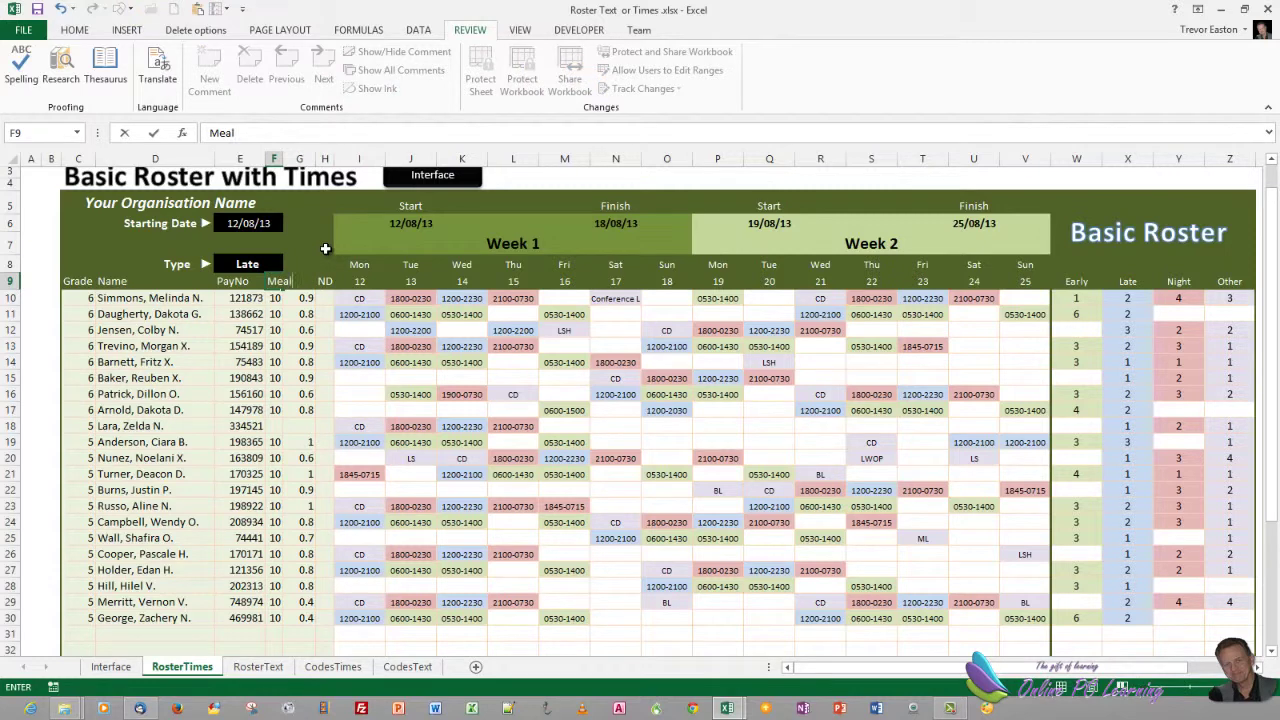
pyautogui.write('l')
pyautogui.press('Return')
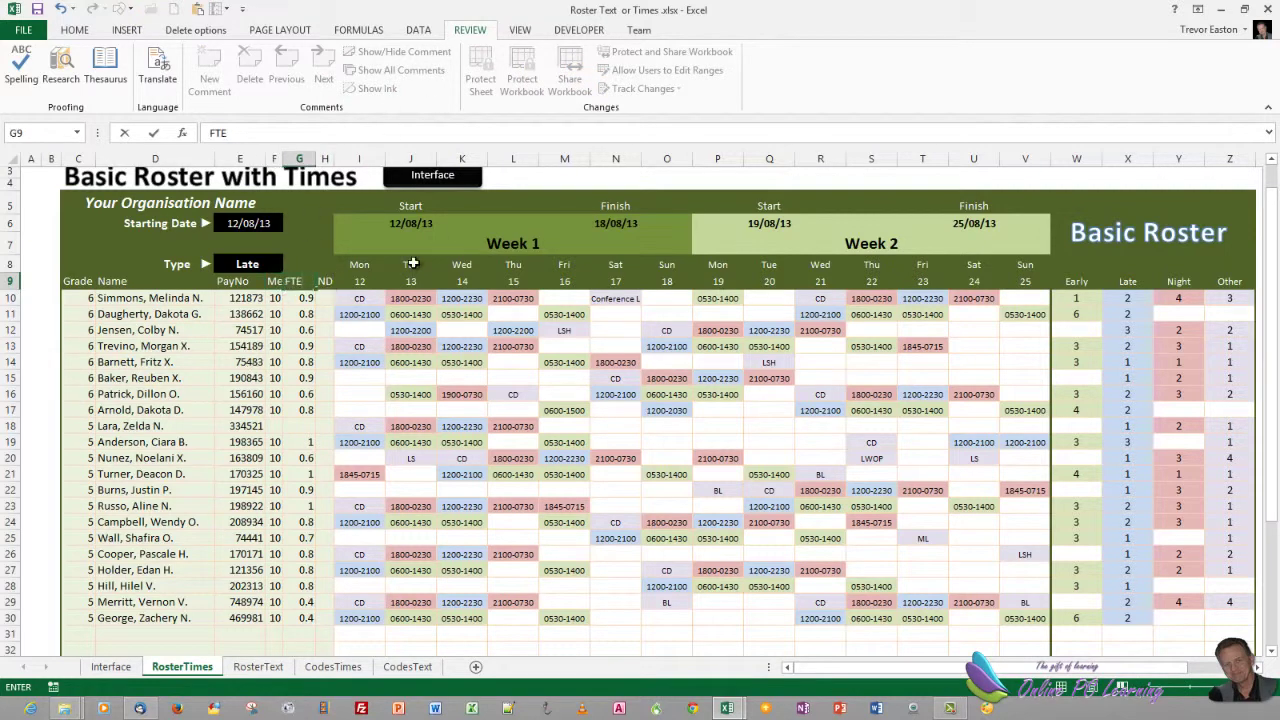
pyautogui.click(362, 316)
# Check the FTE heading in G9 and its values 0.8 and 0.6, then select Type cell E8.
pyautogui.click(310, 281)
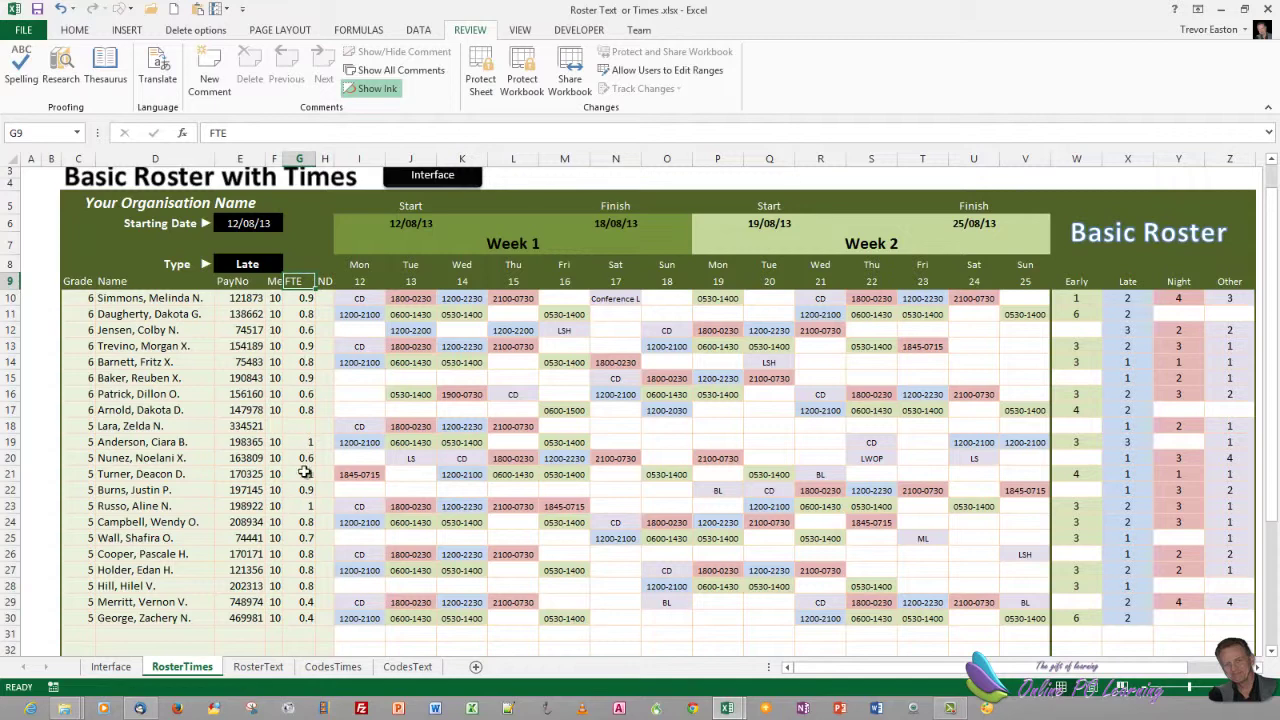
pyautogui.click(304, 298)
pyautogui.click(300, 312)
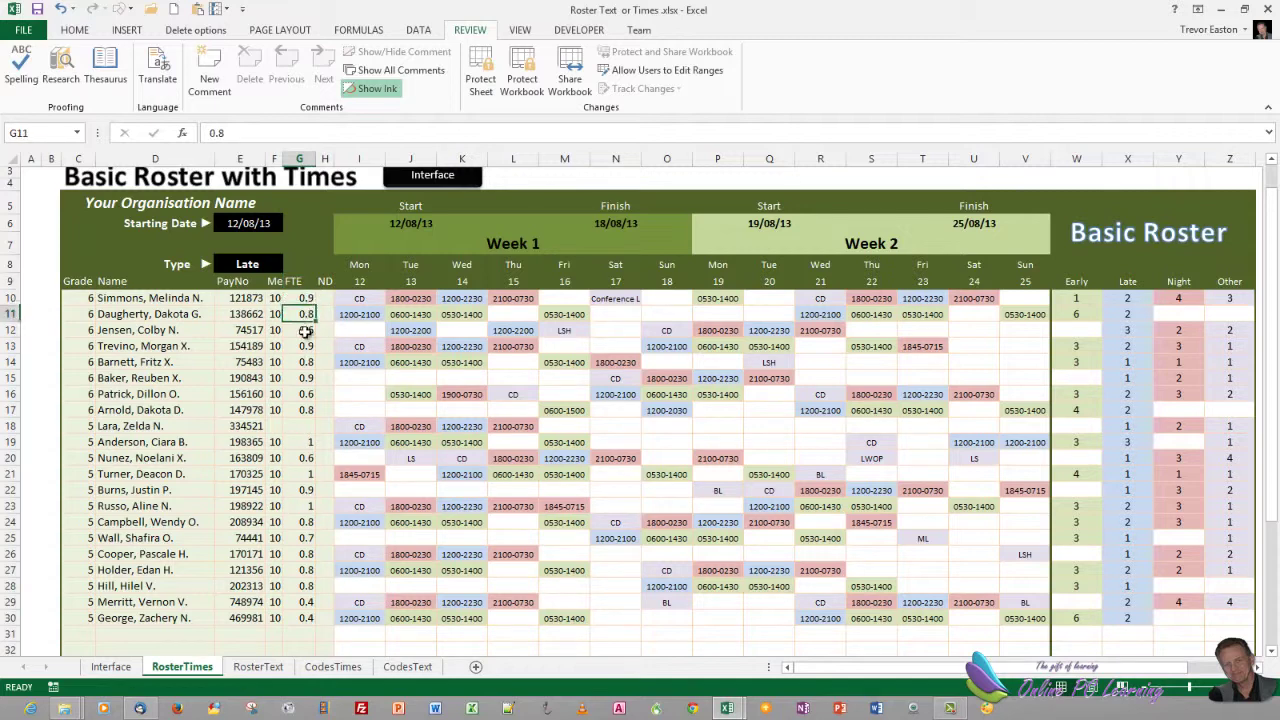
pyautogui.click(305, 331)
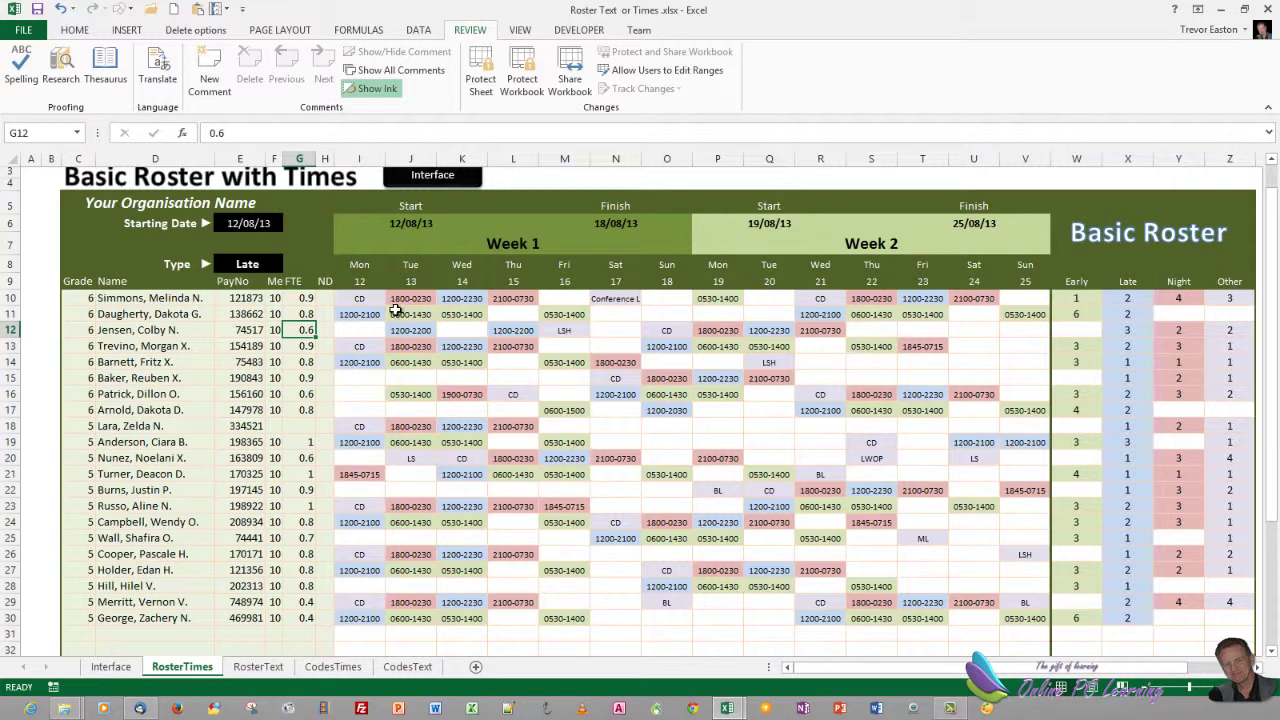
pyautogui.click(259, 262)
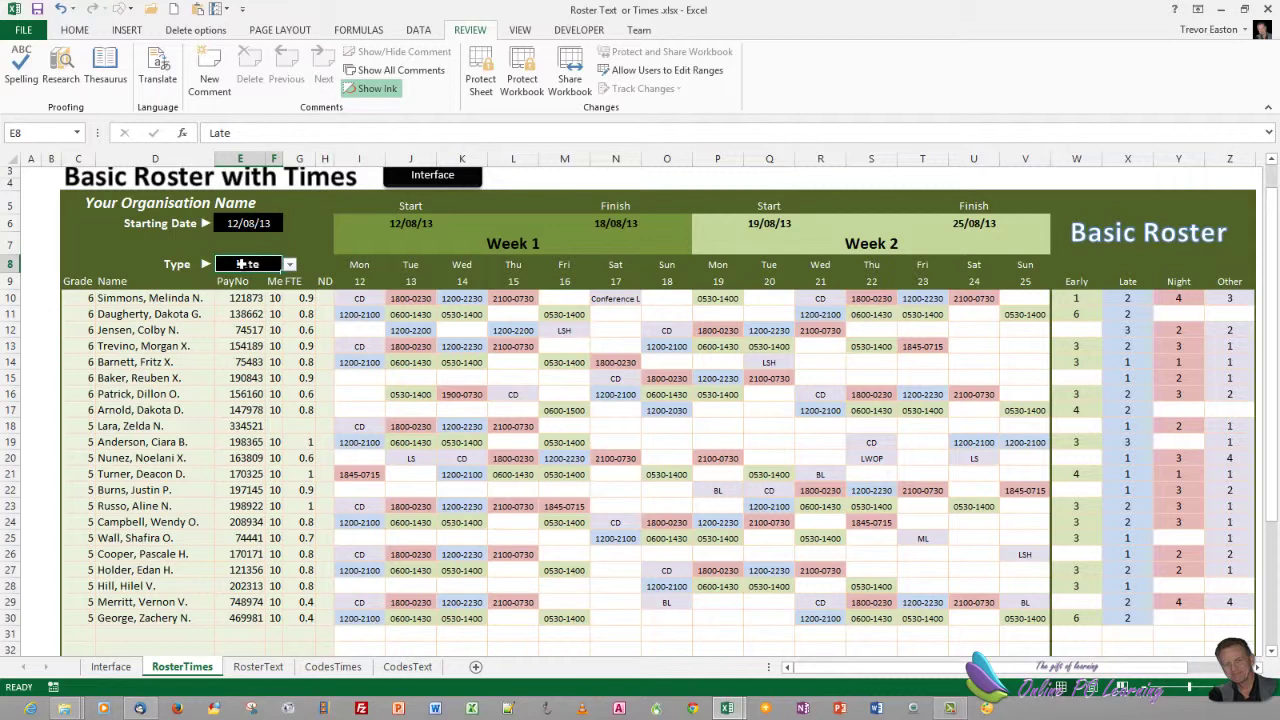
pyautogui.click(289, 265)
pyautogui.click(289, 265)
pyautogui.click(358, 29)
pyautogui.scroll(1, 645, 160)
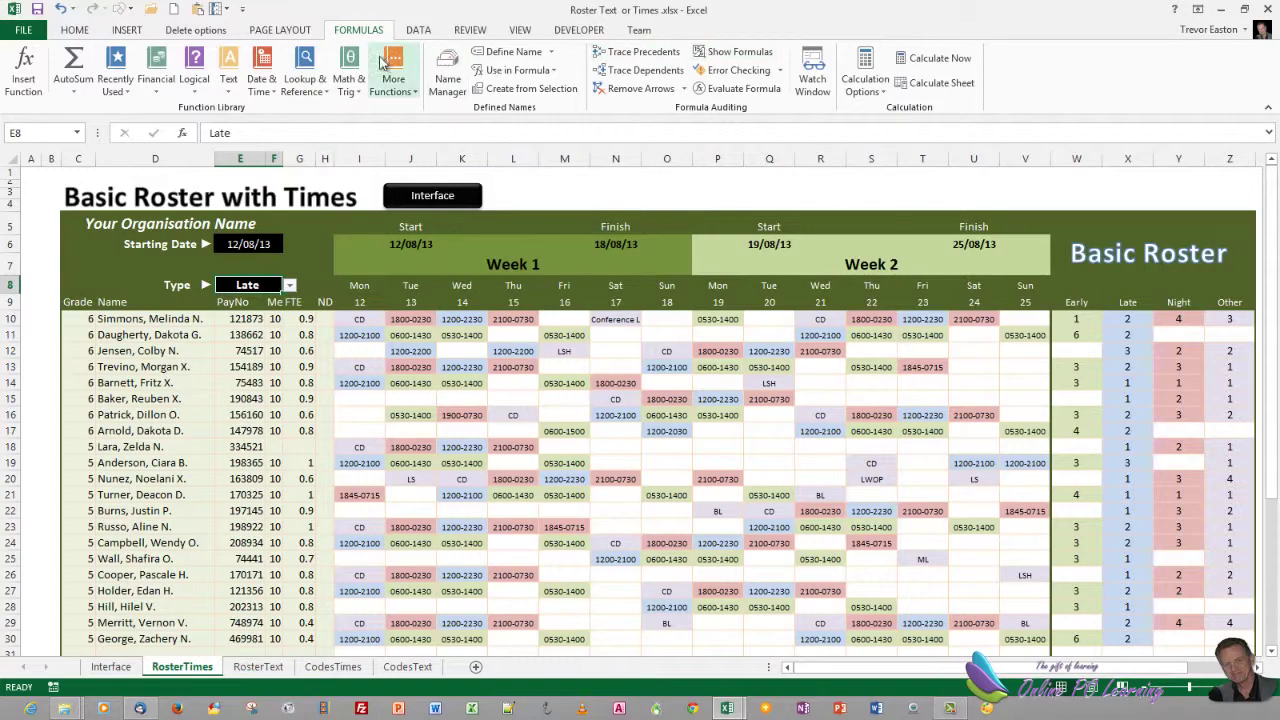
pyautogui.click(418, 30)
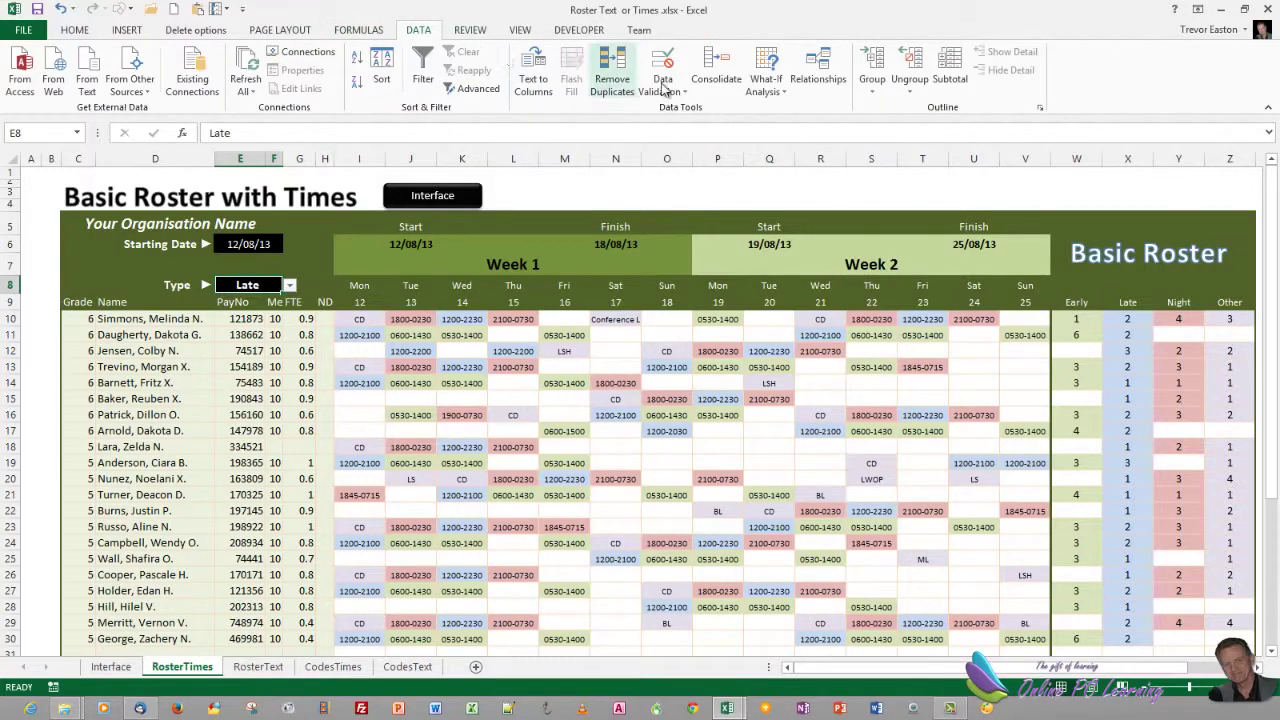
pyautogui.rightClick(708, 95)
pyautogui.click(668, 92)
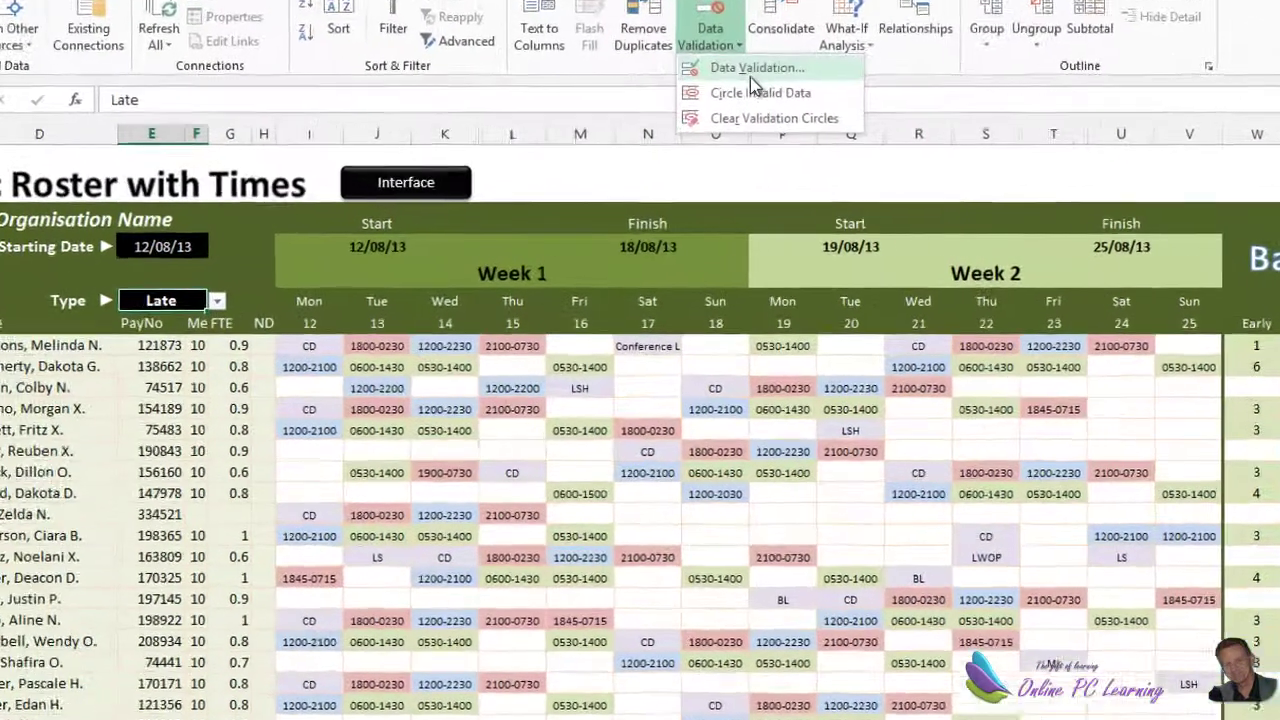
pyautogui.click(712, 112)
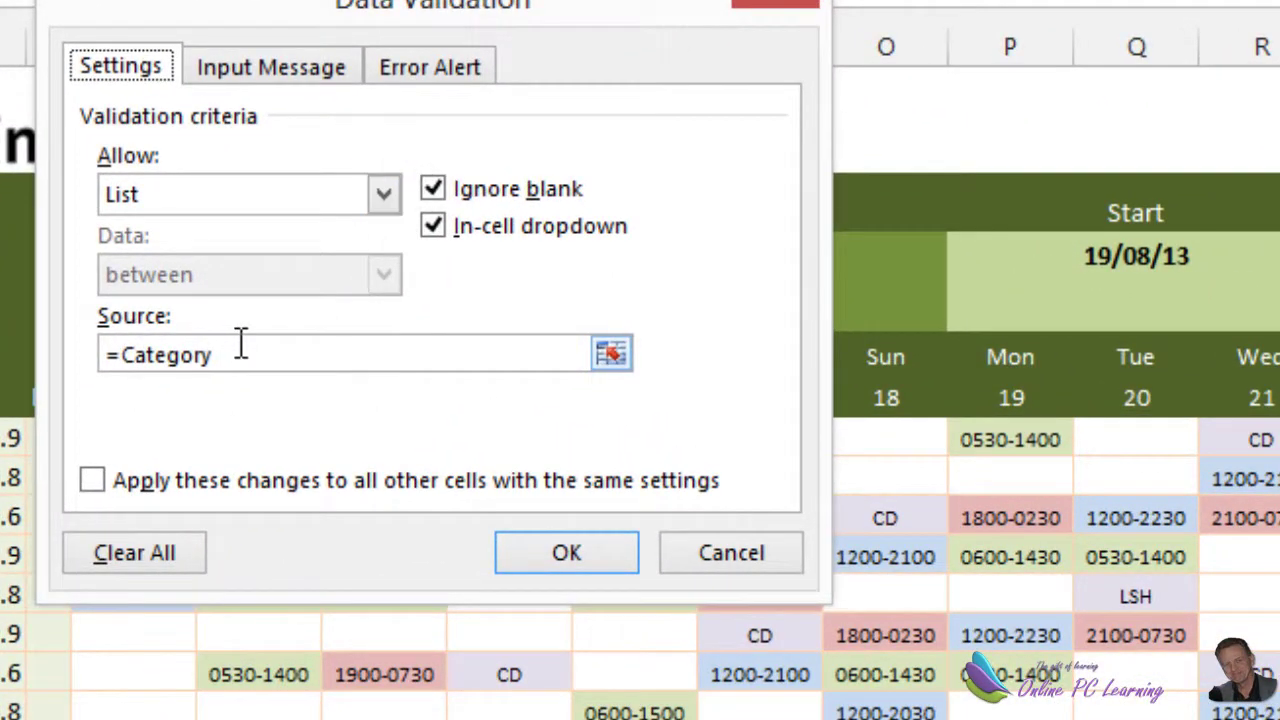
pyautogui.click(166, 354)
pyautogui.hotkey('ctrl', 'a')
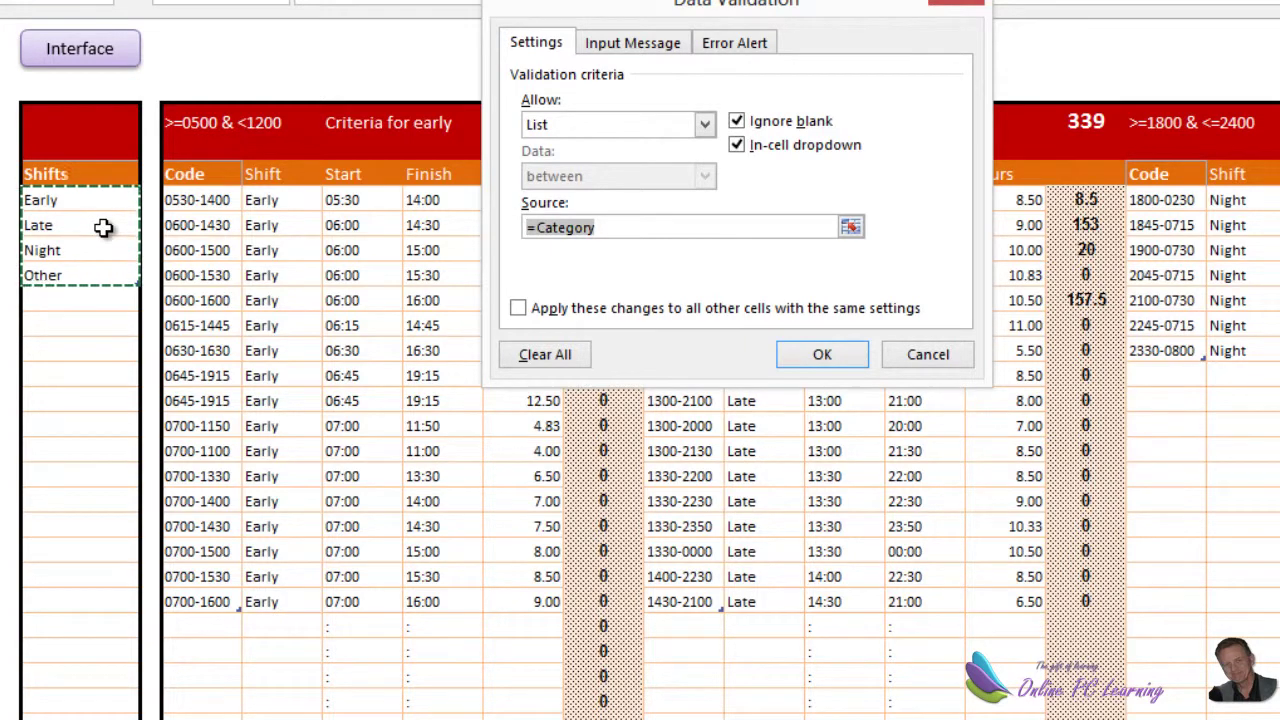
pyautogui.press('F3')
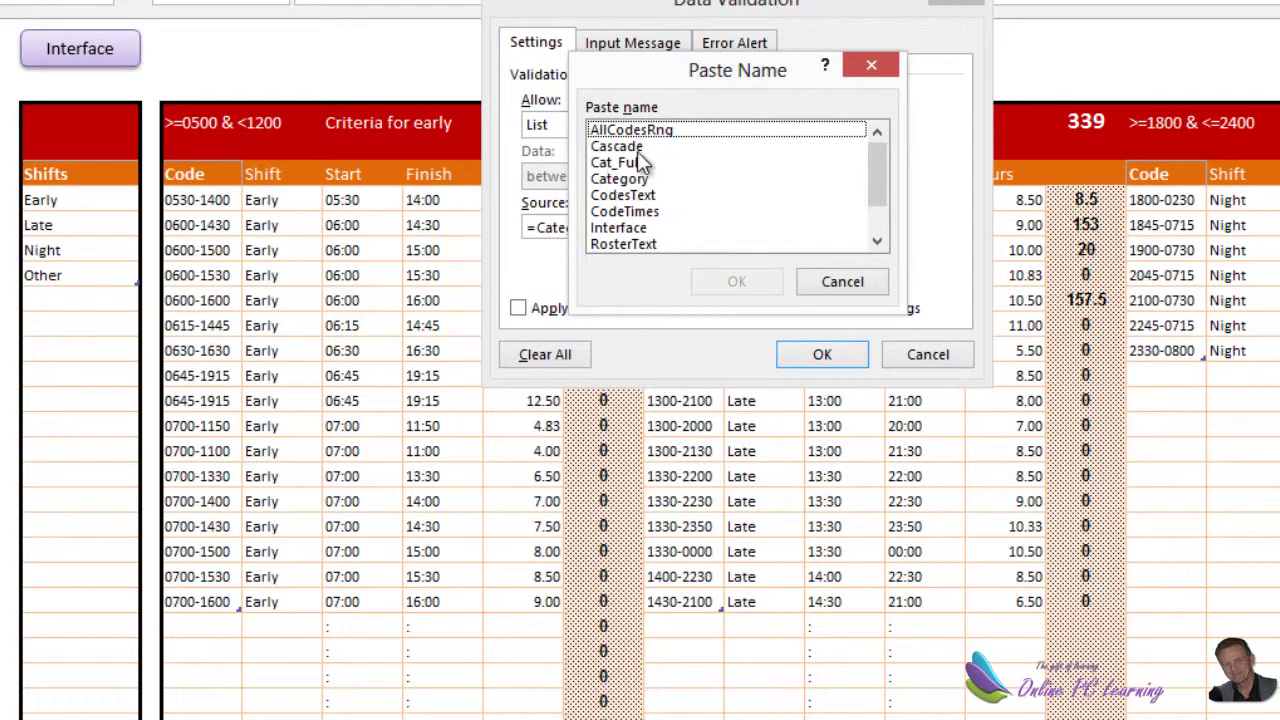
pyautogui.scroll(-3, 886, 190)
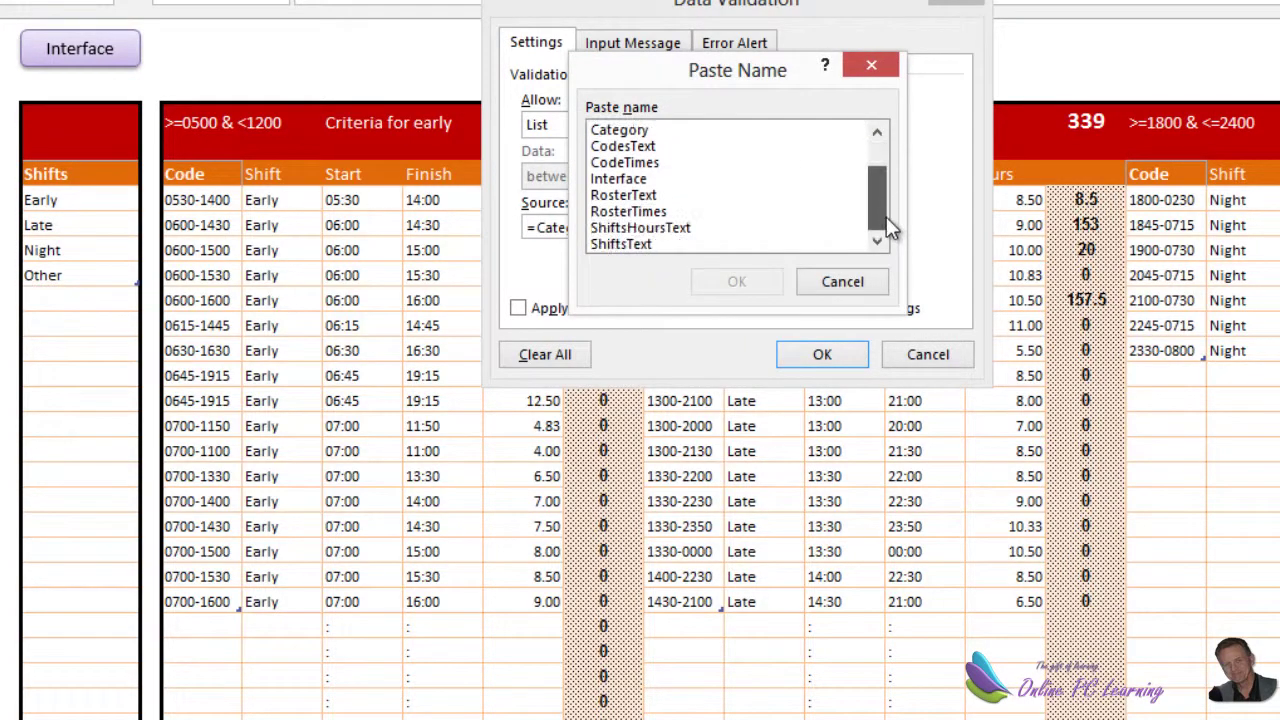
pyautogui.scroll(3, 860, 165)
pyautogui.click(615, 178)
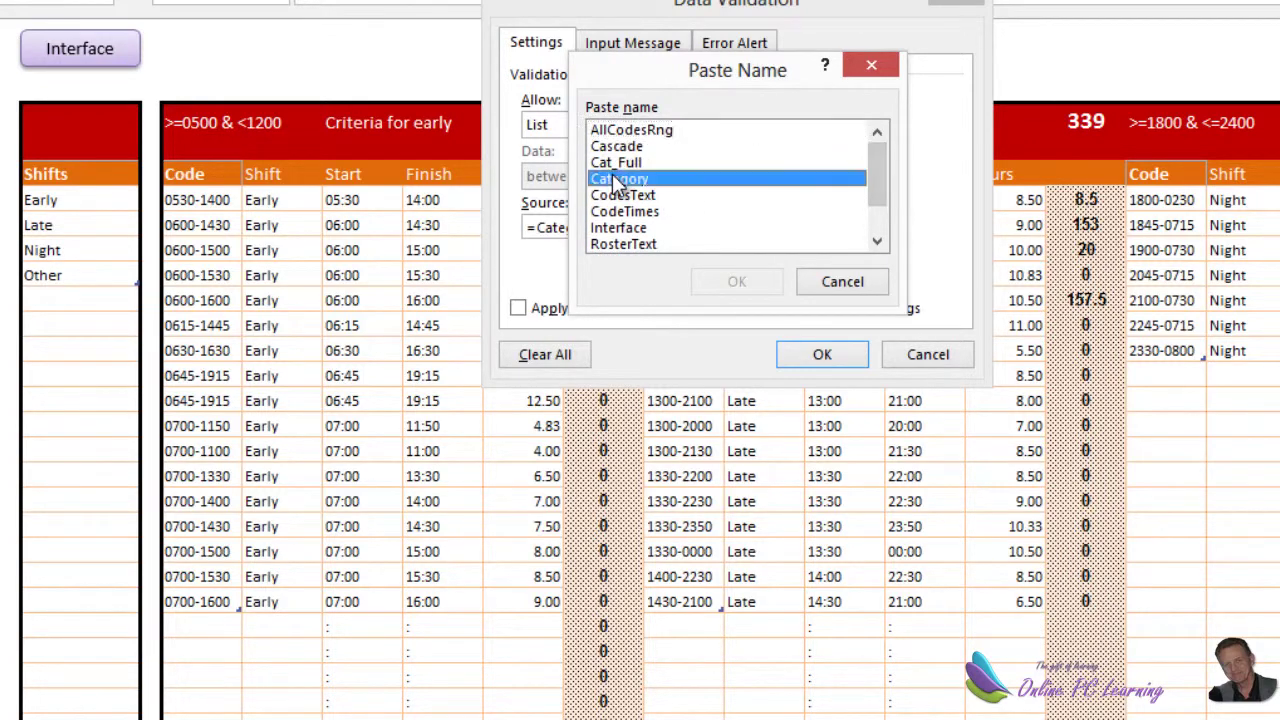
pyautogui.click(745, 283)
# Accept the Category list validation and switch the Type cell to Night, then Early.
pyautogui.click(823, 355)
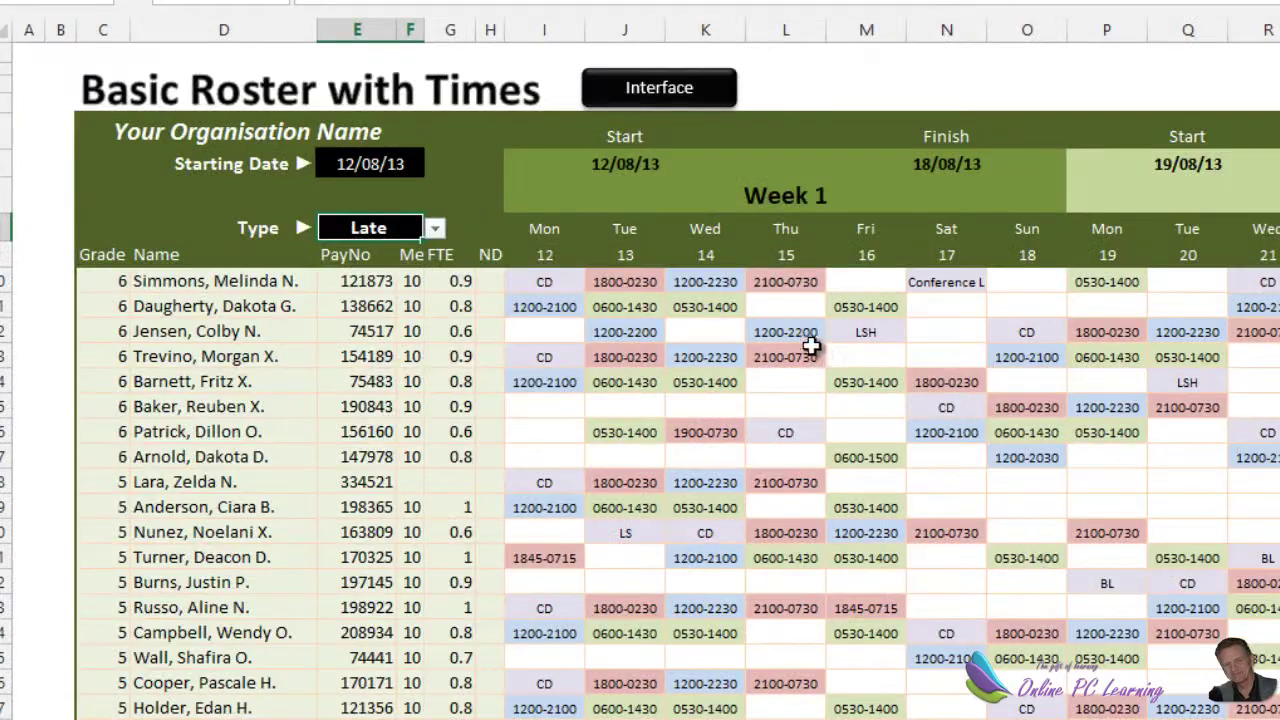
pyautogui.click(436, 229)
pyautogui.click(400, 276)
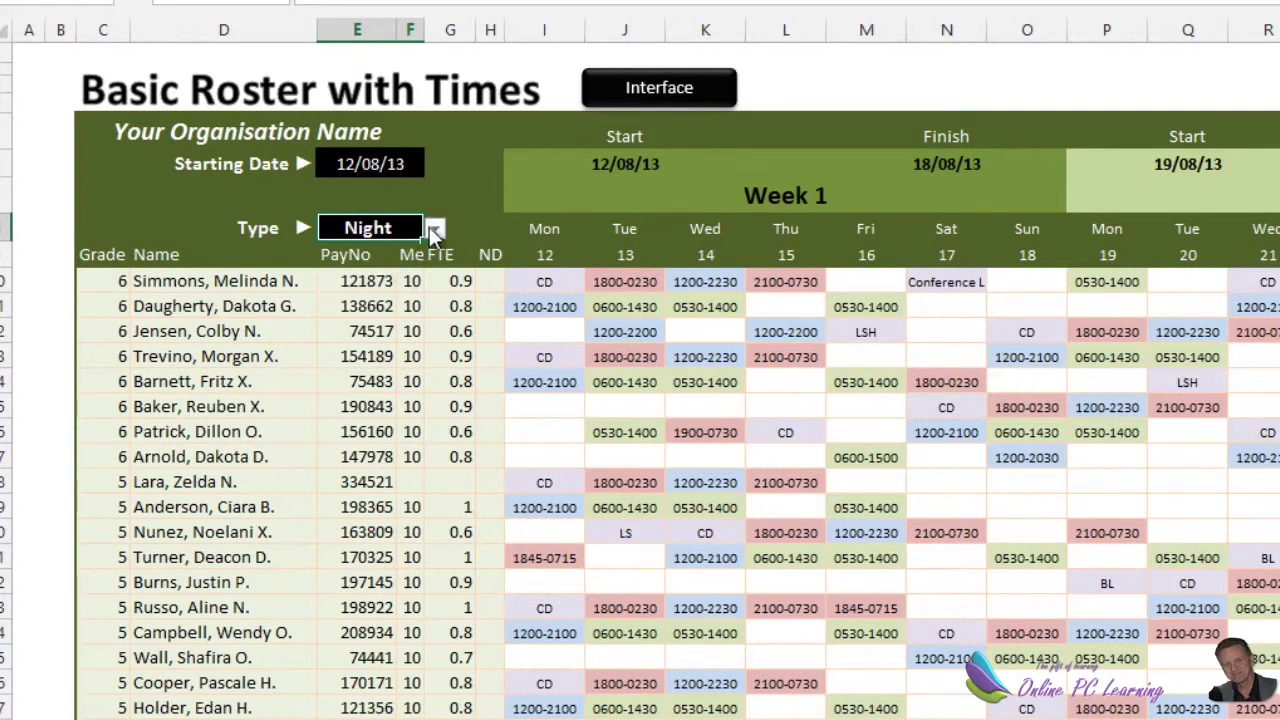
pyautogui.click(436, 229)
pyautogui.click(405, 251)
# Switch the Type cell to Late and then to Night.
pyautogui.click(437, 229)
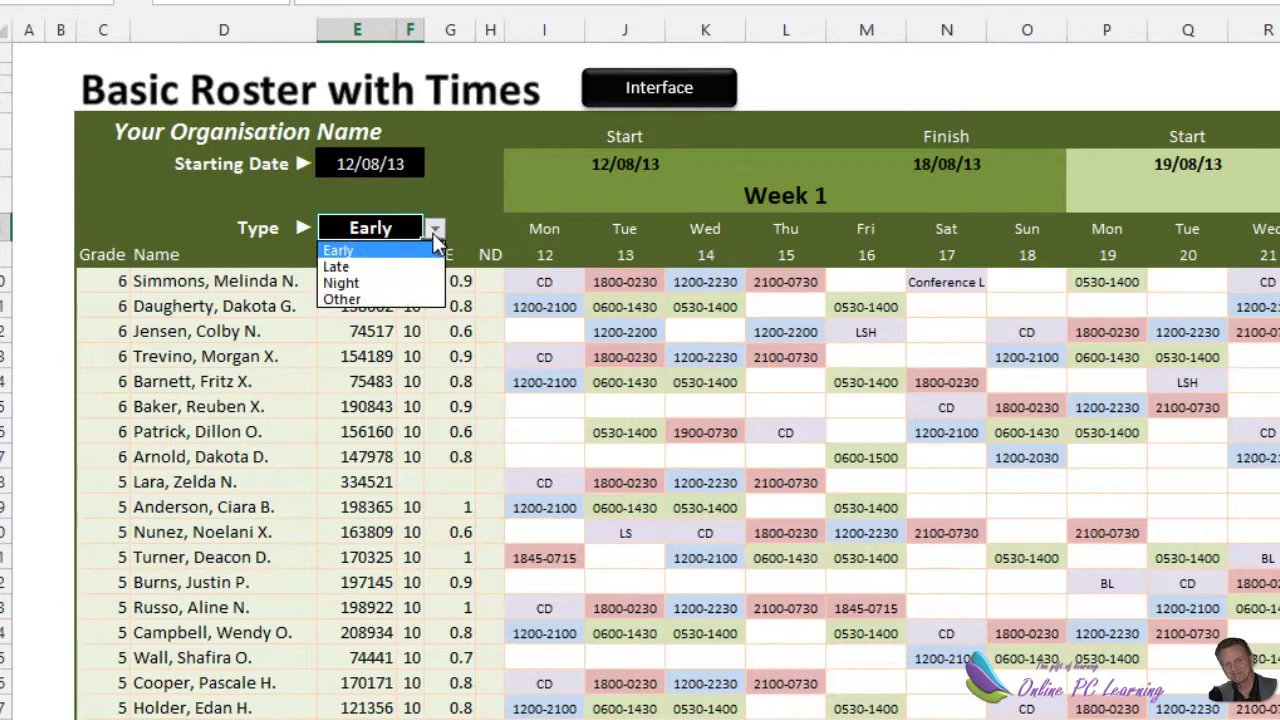
pyautogui.click(433, 233)
pyautogui.click(433, 233)
pyautogui.click(408, 267)
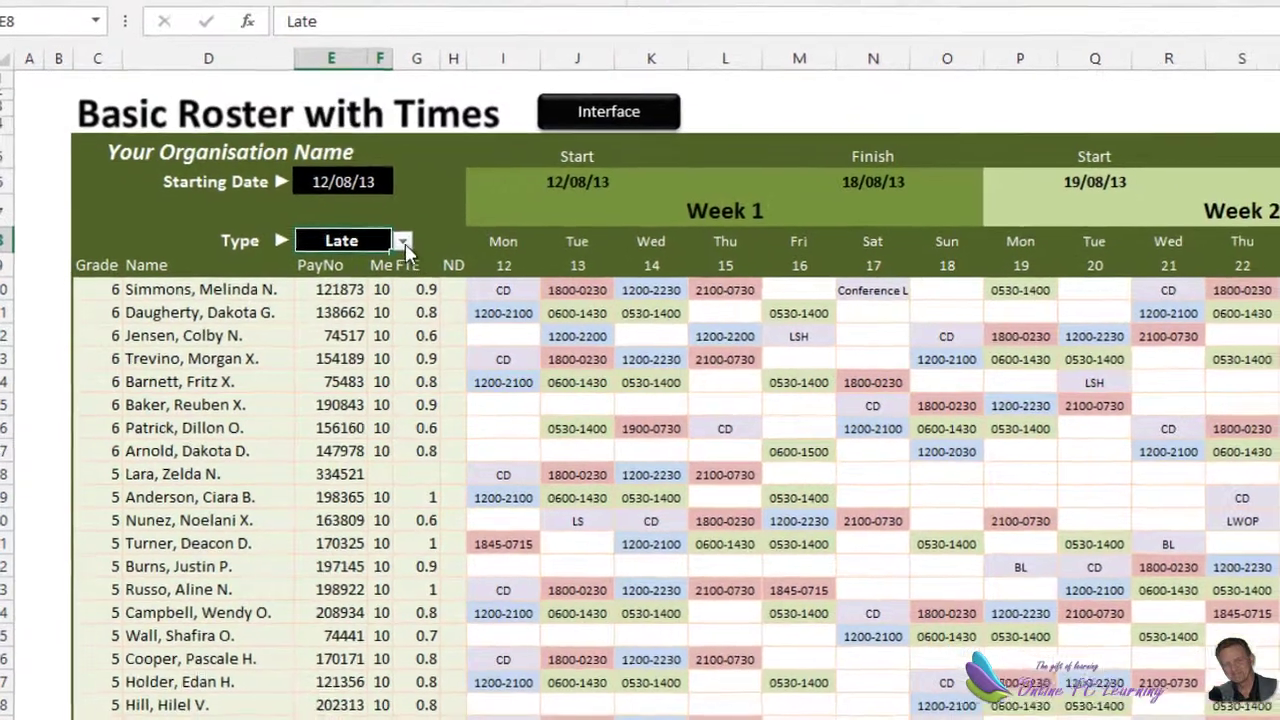
pyautogui.click(403, 242)
pyautogui.click(315, 296)
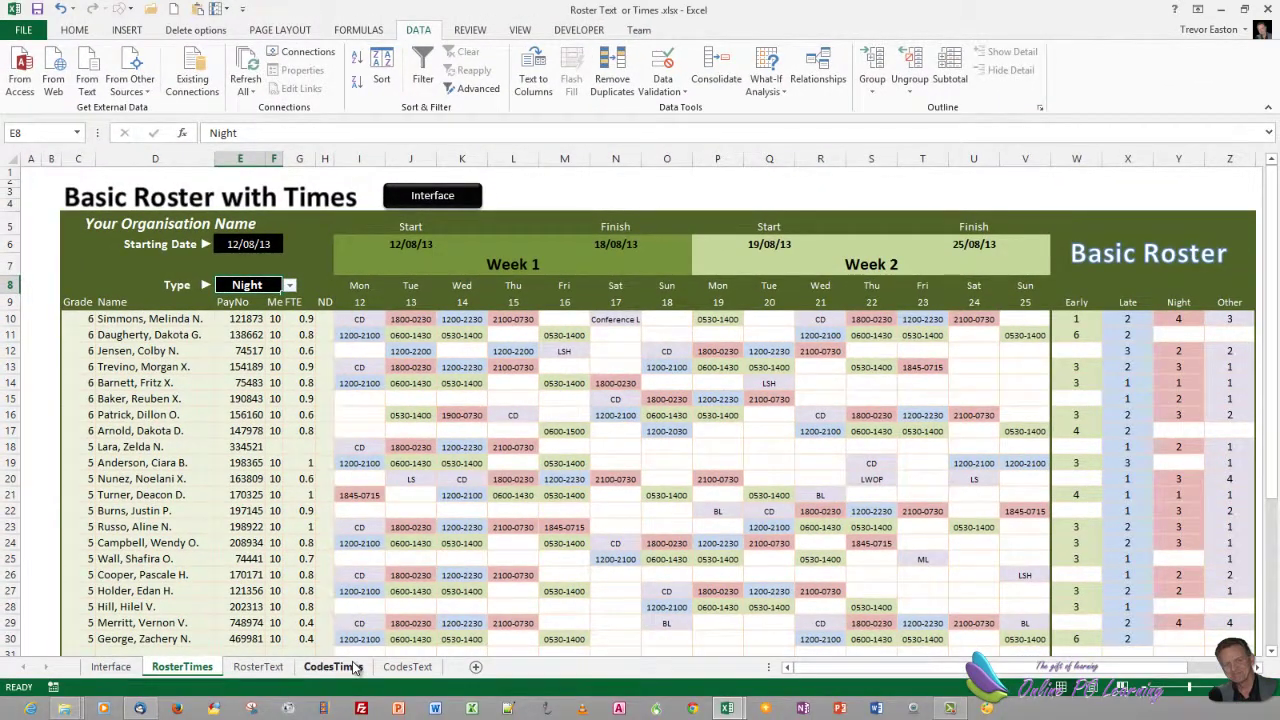
pyautogui.click(333, 667)
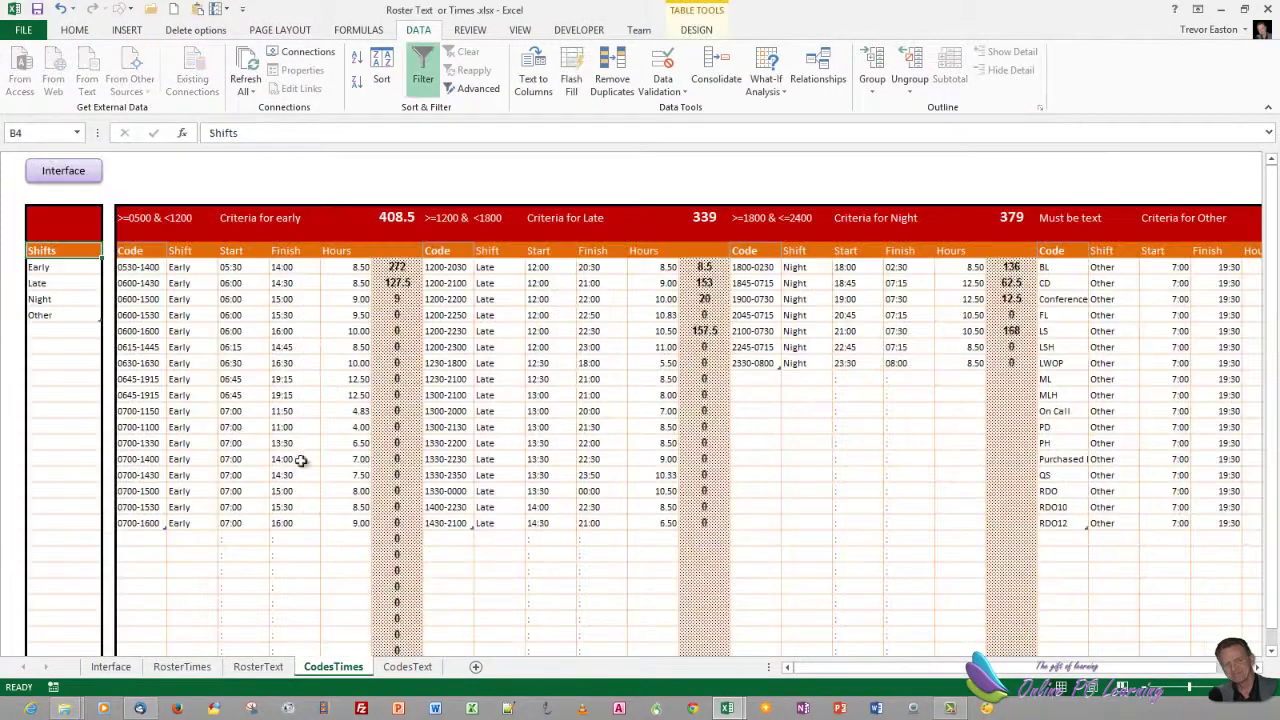
pyautogui.click(142, 255)
pyautogui.rightClick(750, 12)
pyautogui.click(705, 32)
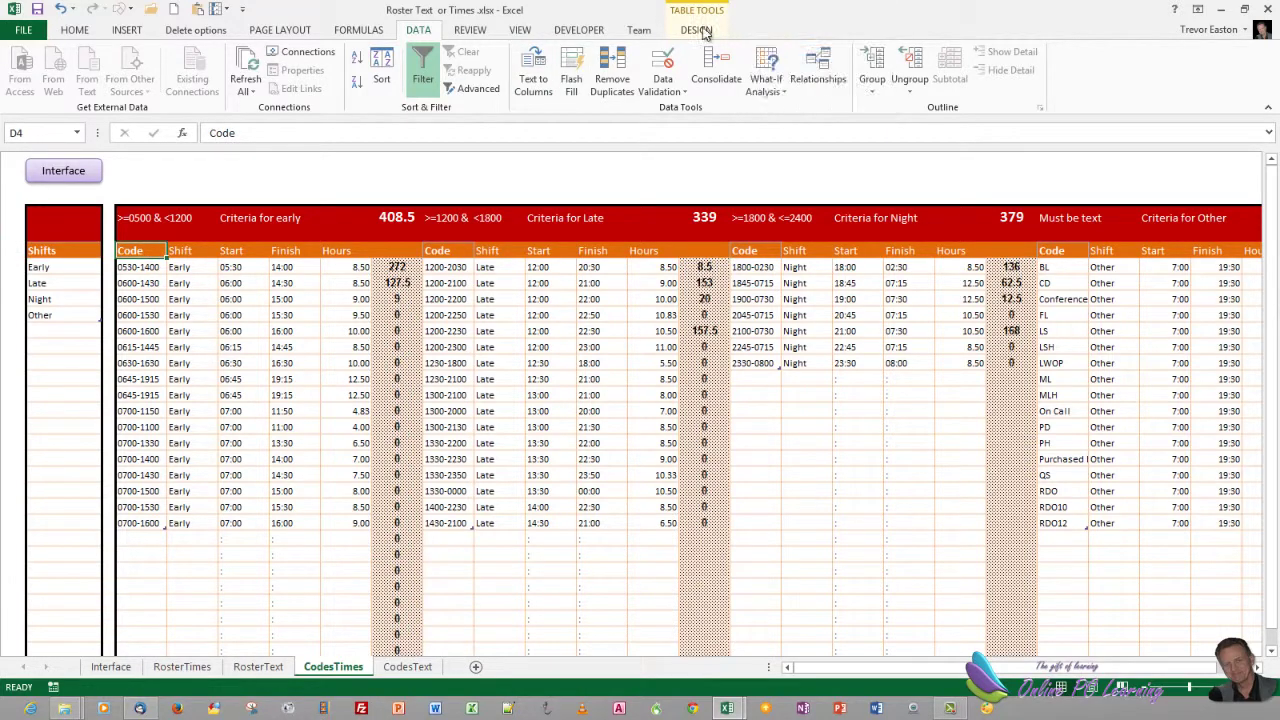
pyautogui.click(699, 30)
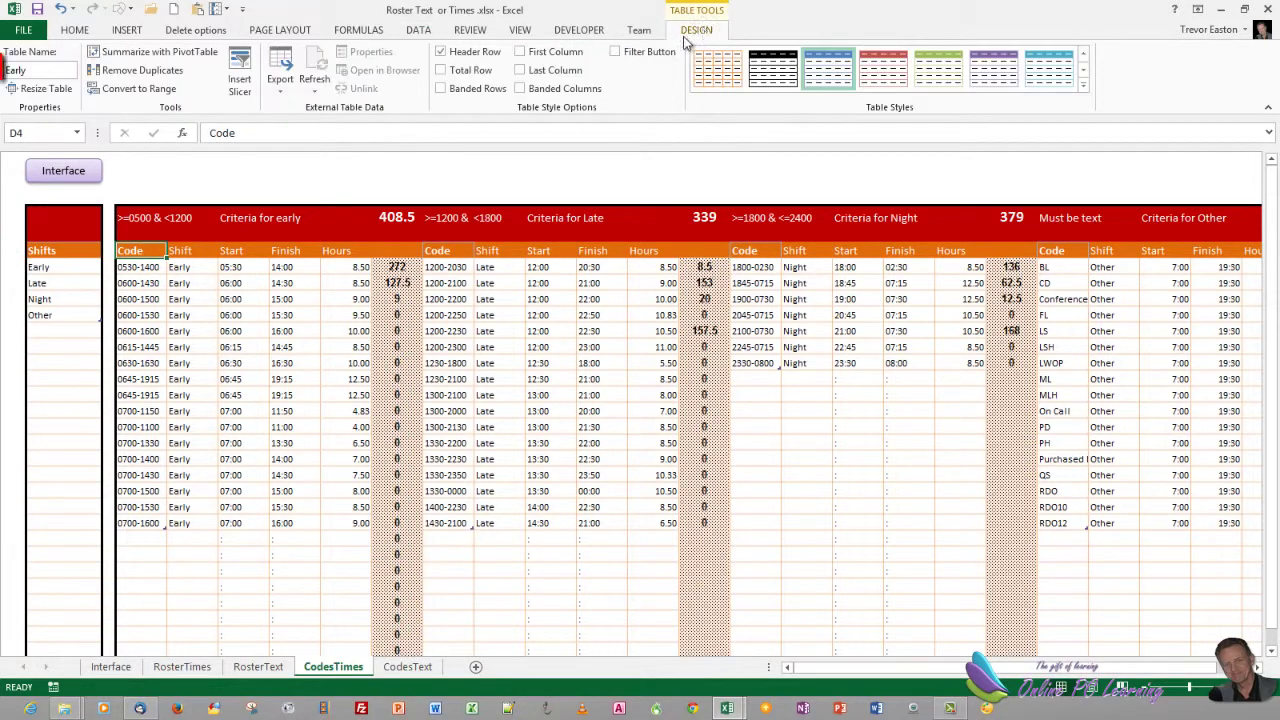
pyautogui.click(458, 253)
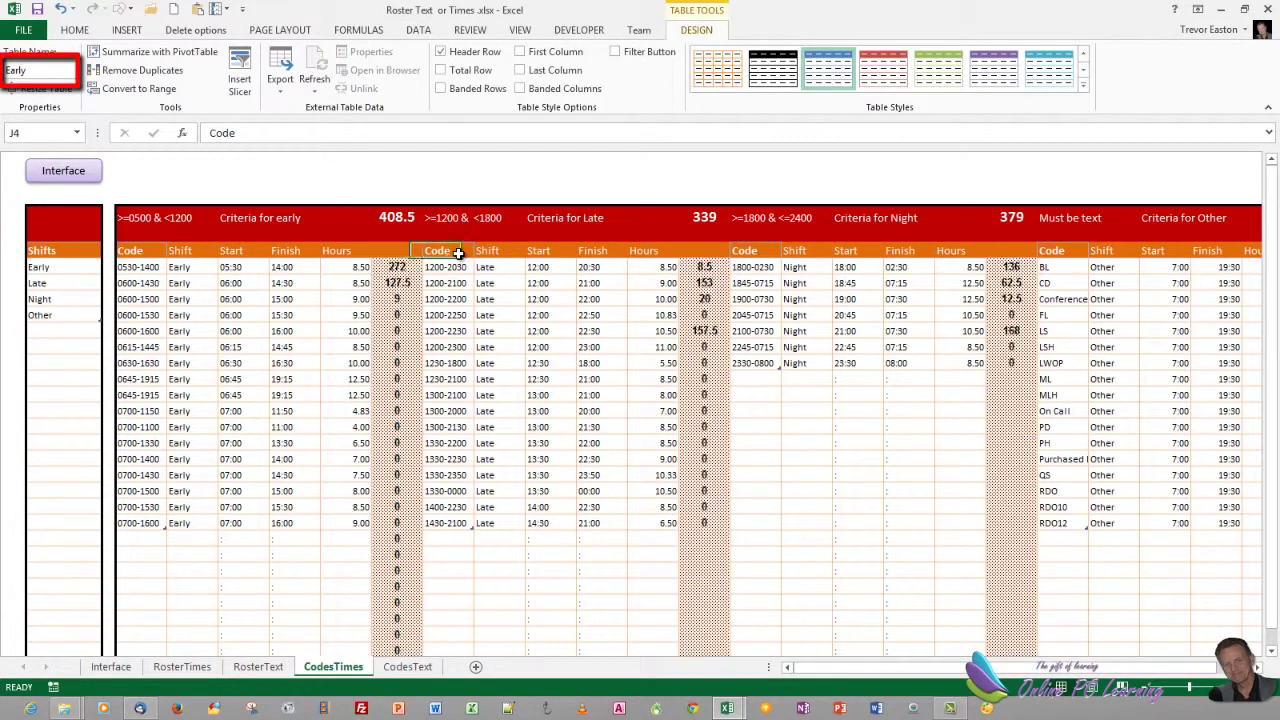
pyautogui.click(760, 251)
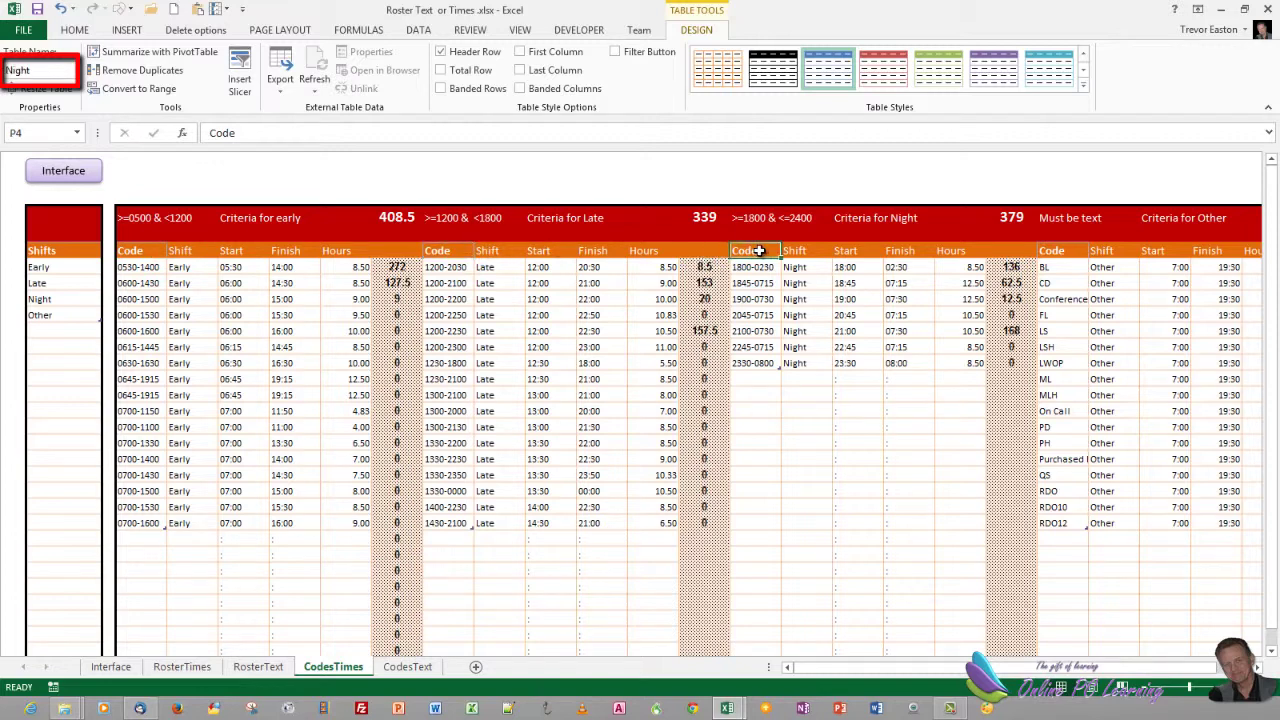
pyautogui.click(1066, 251)
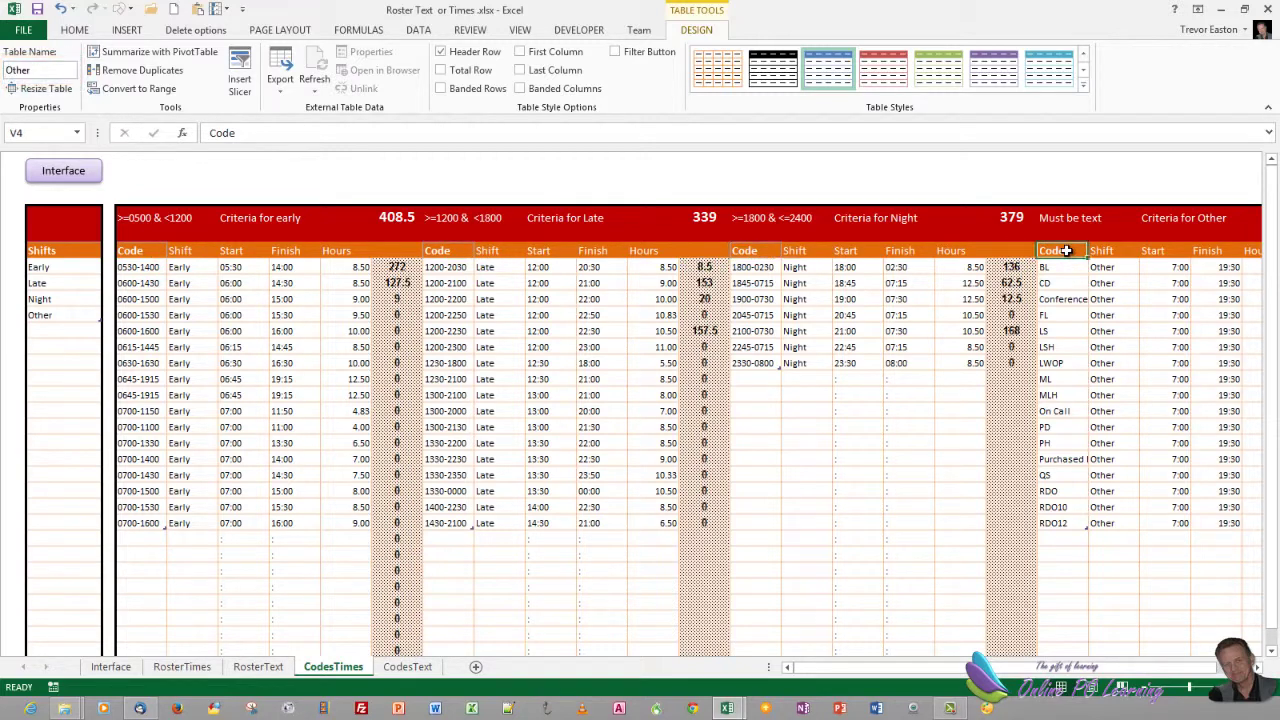
pyautogui.click(186, 666)
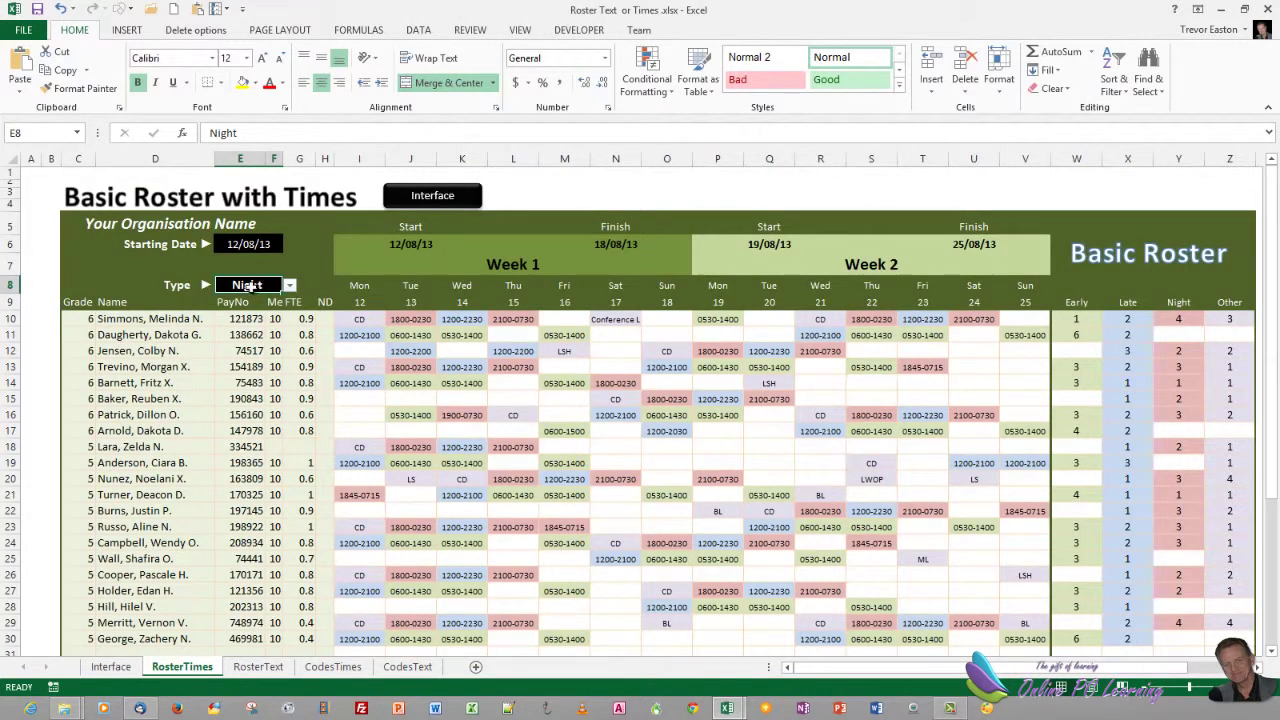
# Give roster shift cells I10:V37 list validation with source =INDIRECT($E$8).
pyautogui.click(365, 317)
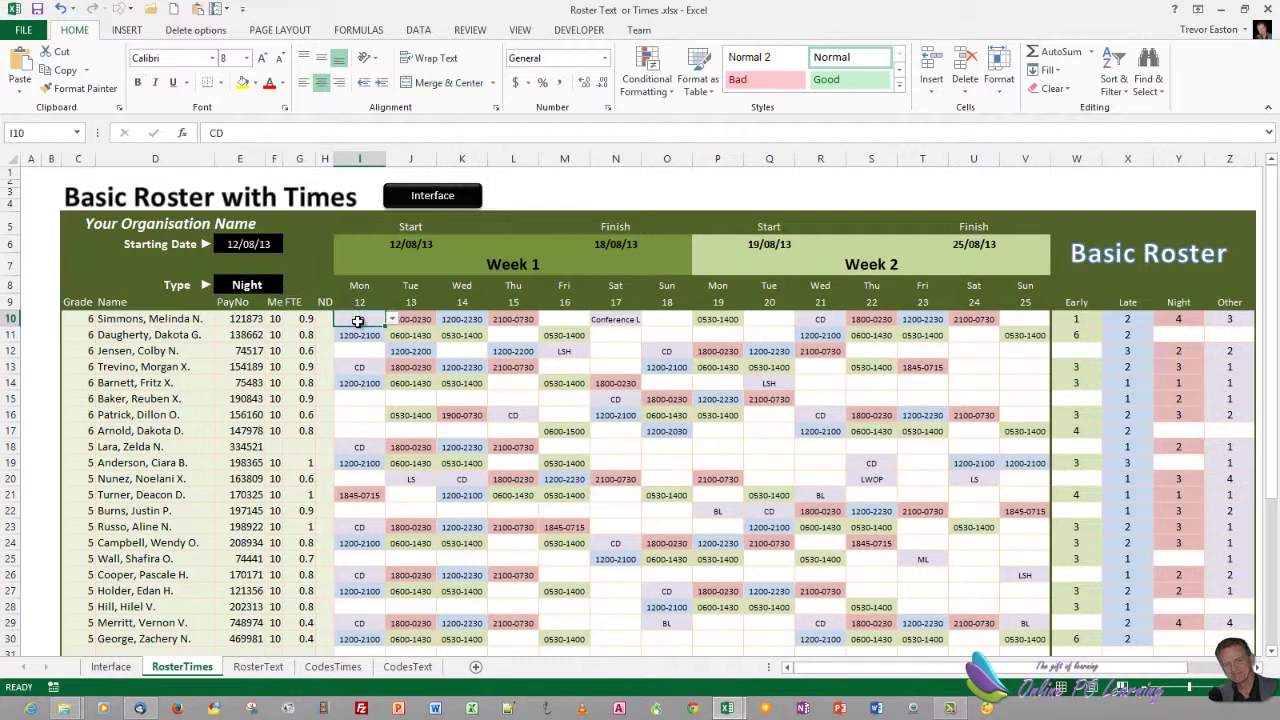
pyautogui.moveTo(352, 318); pyautogui.dragTo(1038, 595)
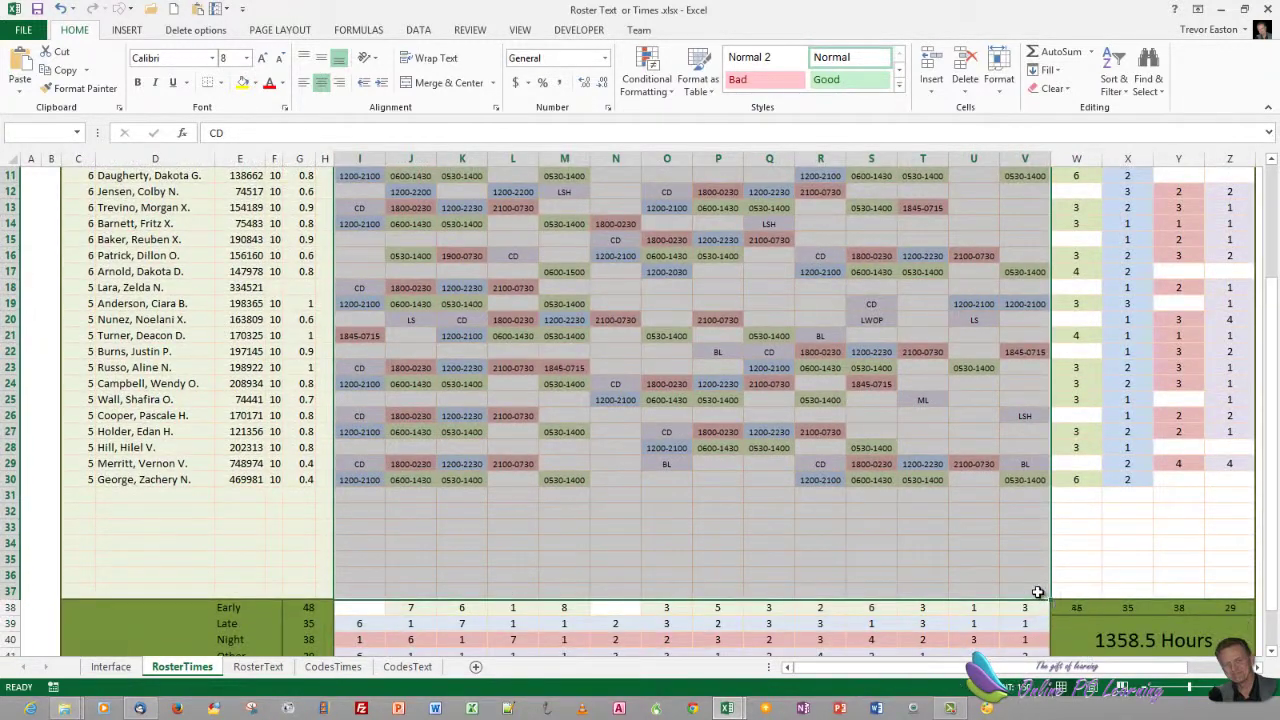
pyautogui.scroll(1, 806, 403)
pyautogui.scroll(3, 806, 403)
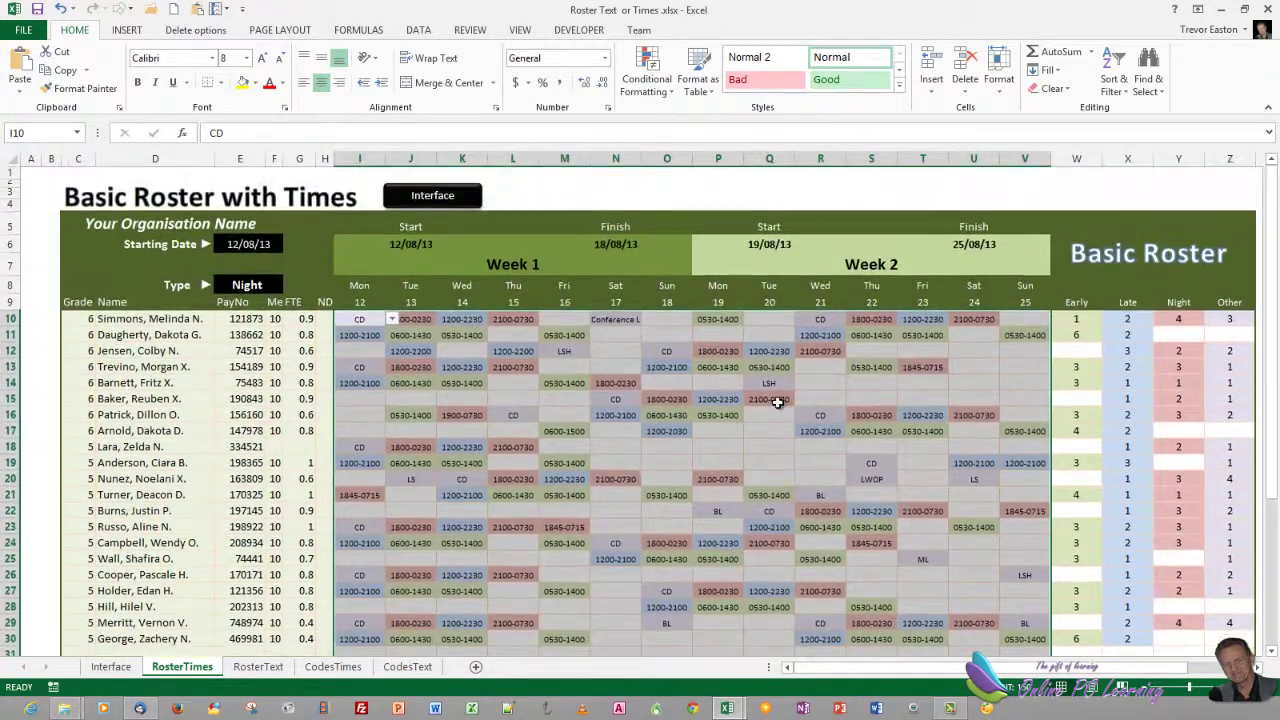
pyautogui.click(419, 30)
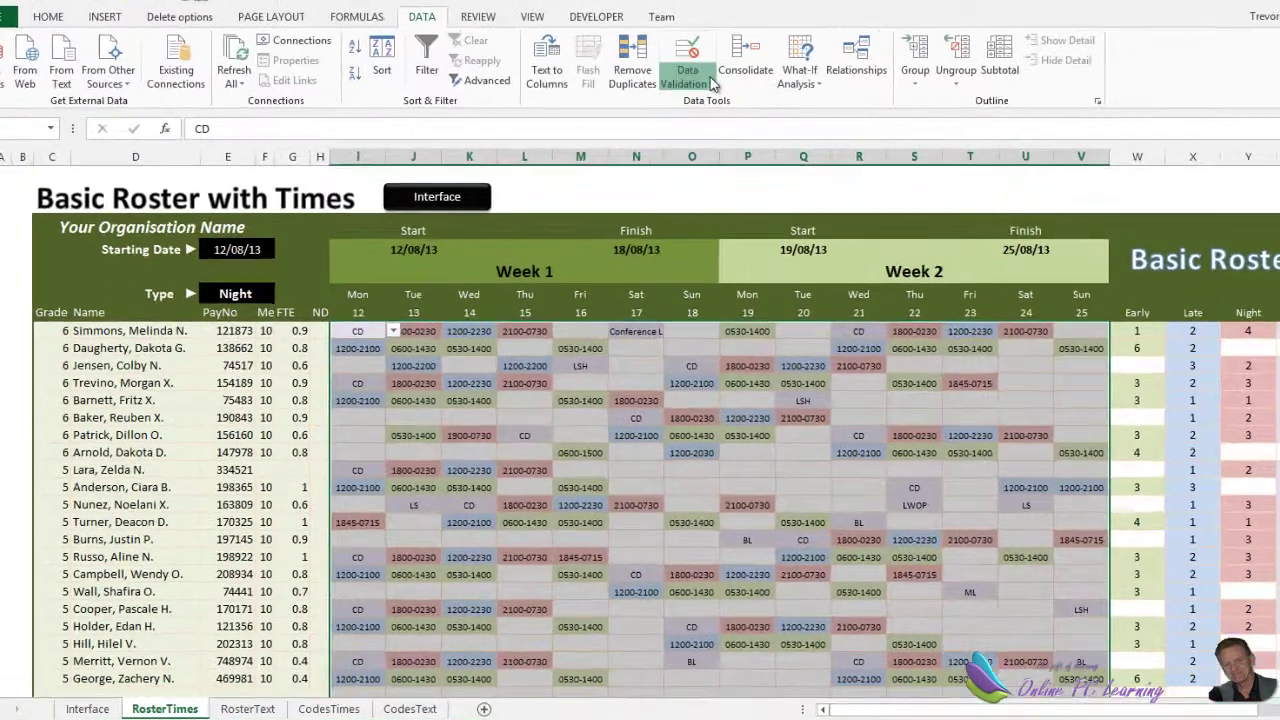
pyautogui.click(664, 90)
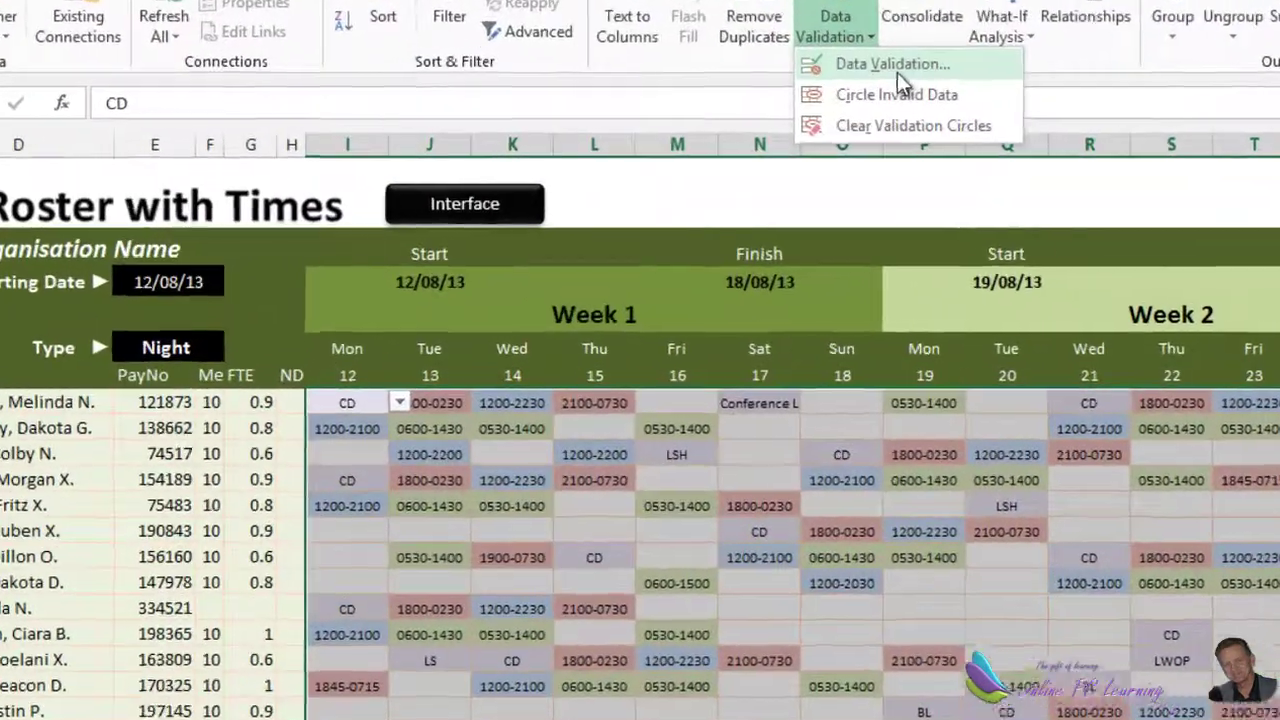
pyautogui.click(895, 66)
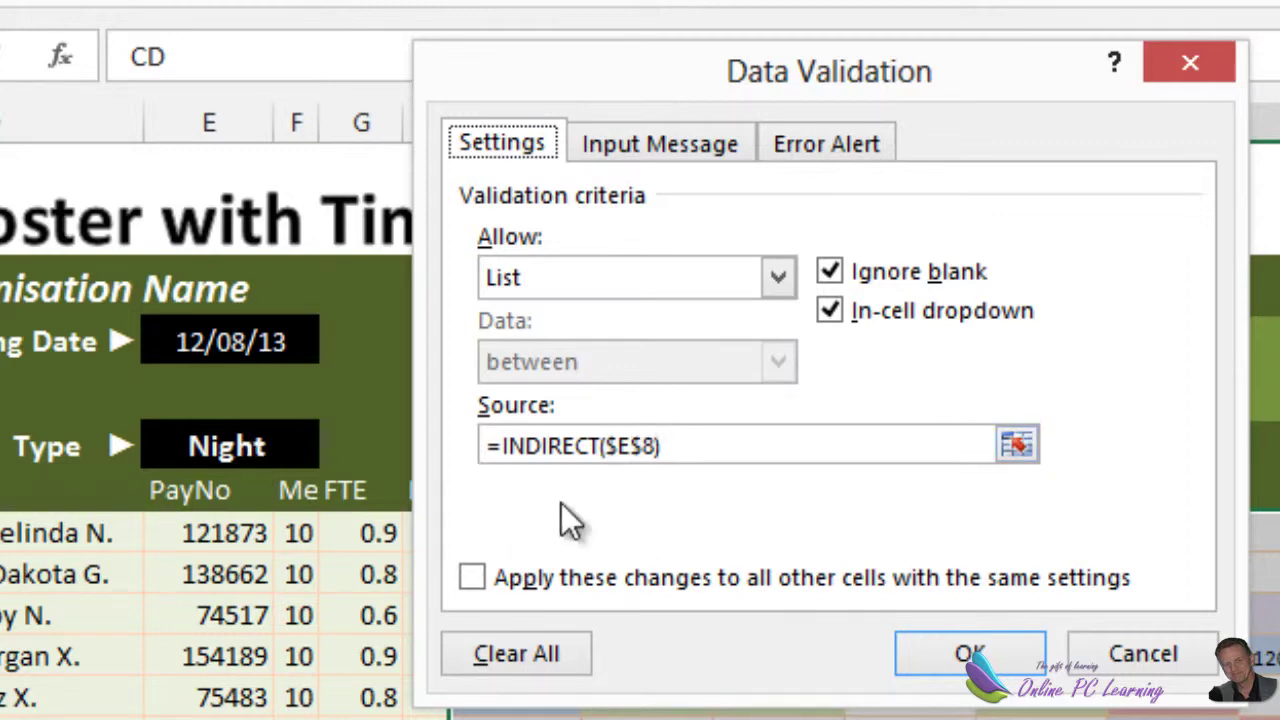
pyautogui.click(970, 655)
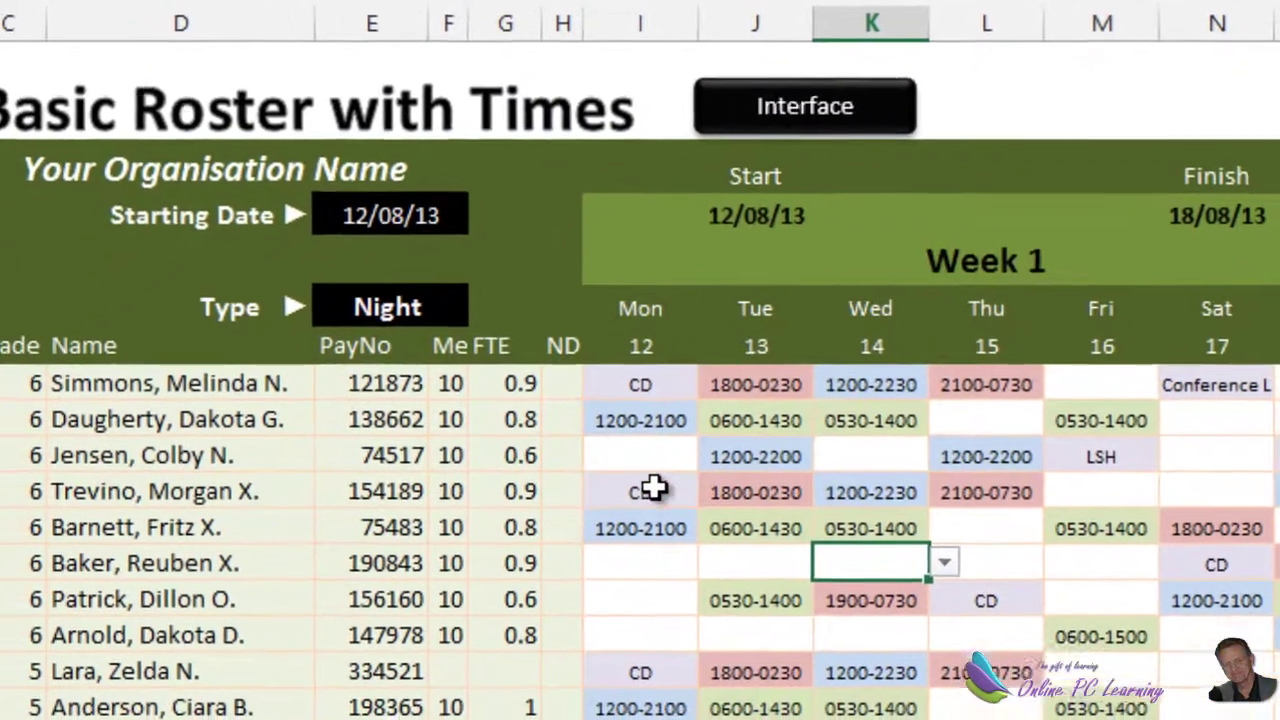
# Check that a roster shift cell's dropdown lists Night codes while Type is Night.
pyautogui.click(590, 526)
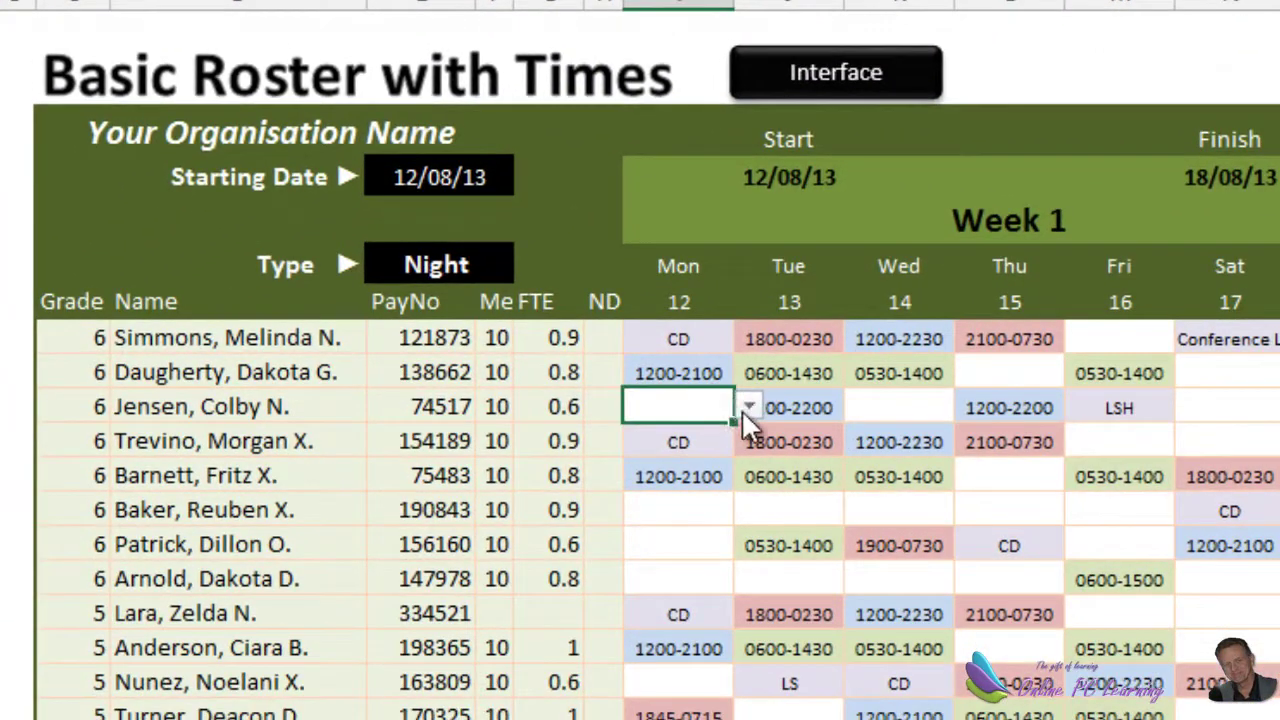
pyautogui.click(745, 410)
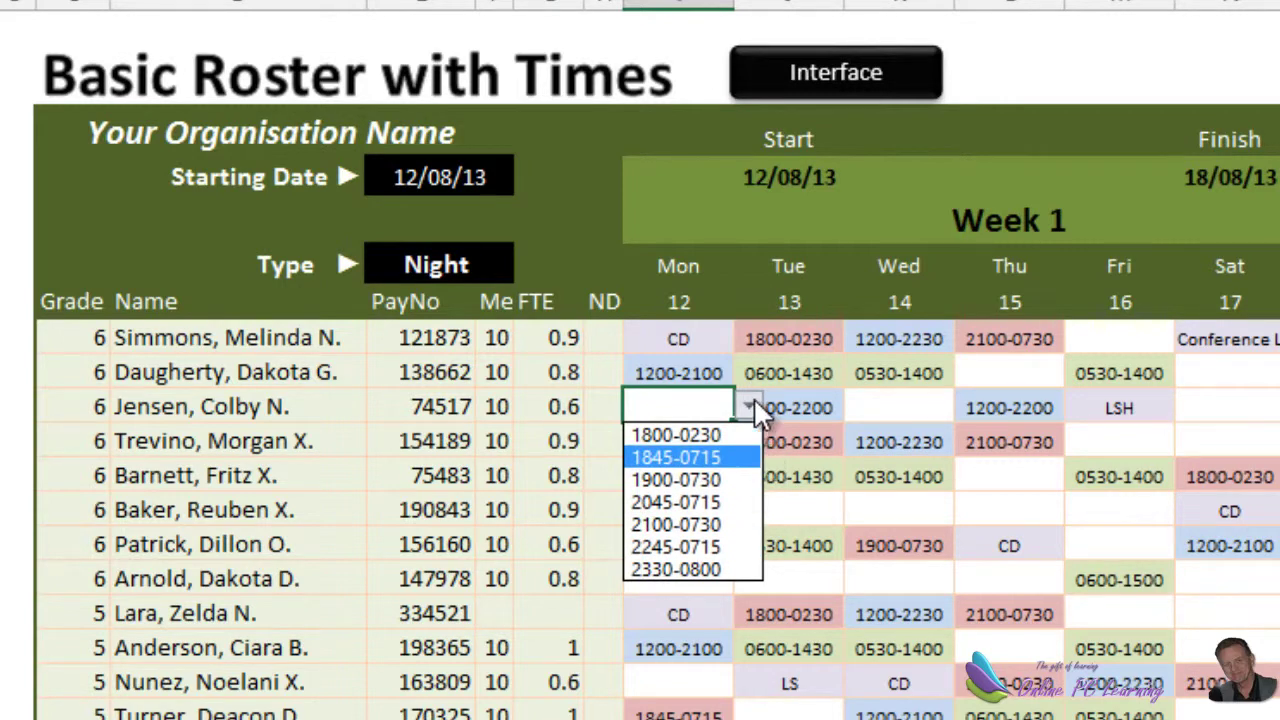
pyautogui.press('Escape')
# Set Type to Early and confirm the shift cell's dropdown shows Early codes.
pyautogui.click(458, 268)
pyautogui.click(528, 266)
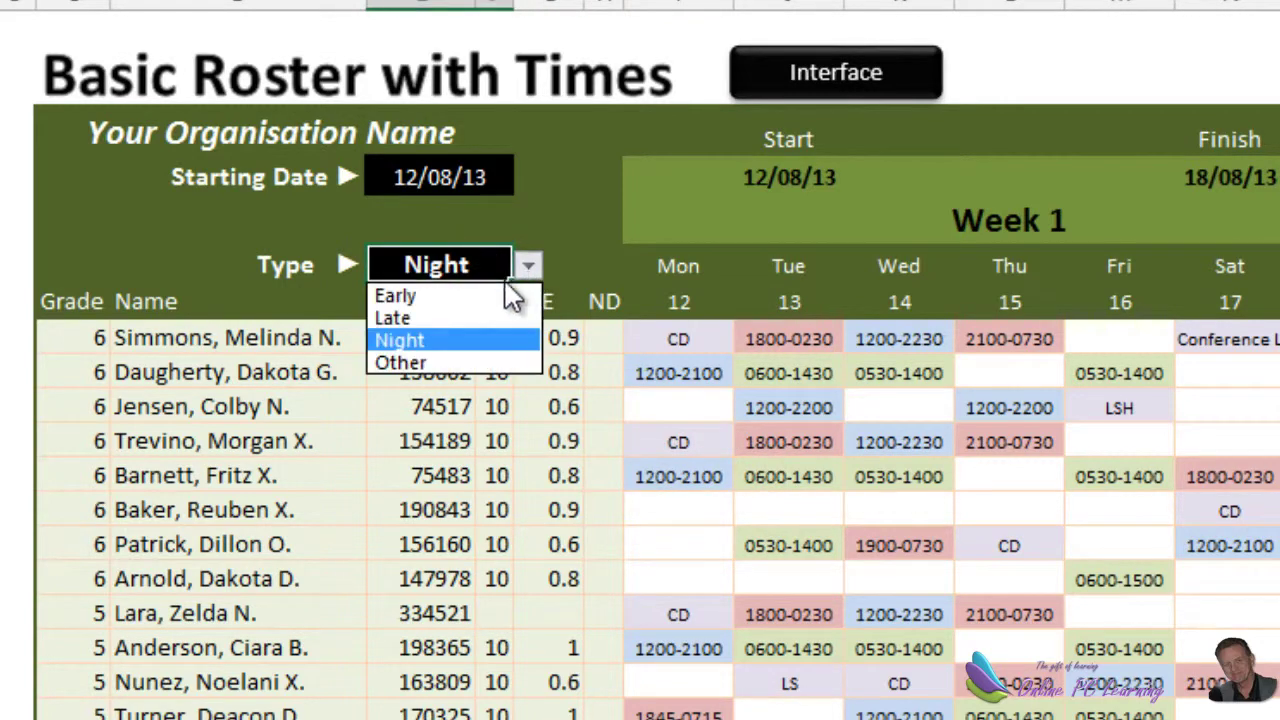
pyautogui.click(400, 290)
pyautogui.click(690, 406)
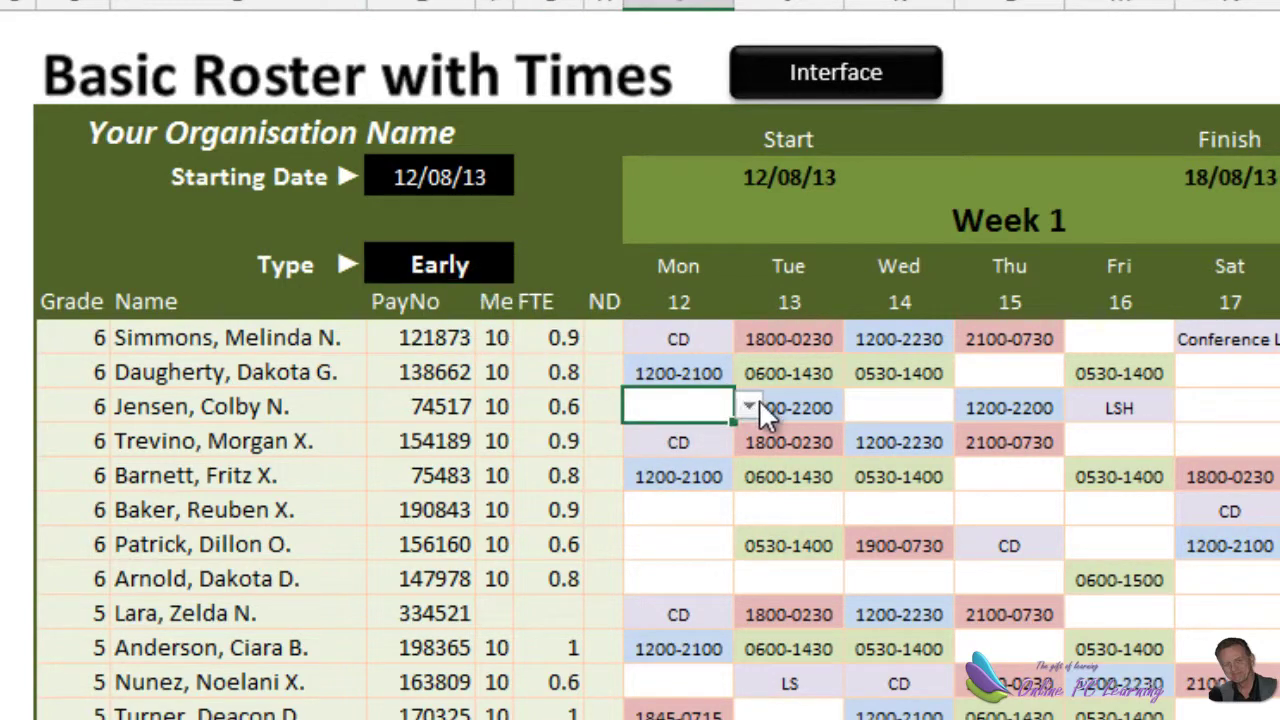
pyautogui.click(749, 406)
pyautogui.press('Escape')
# Set Type to Other and confirm the dropdown offers Other codes like BL, CD and Conference.
pyautogui.click(500, 266)
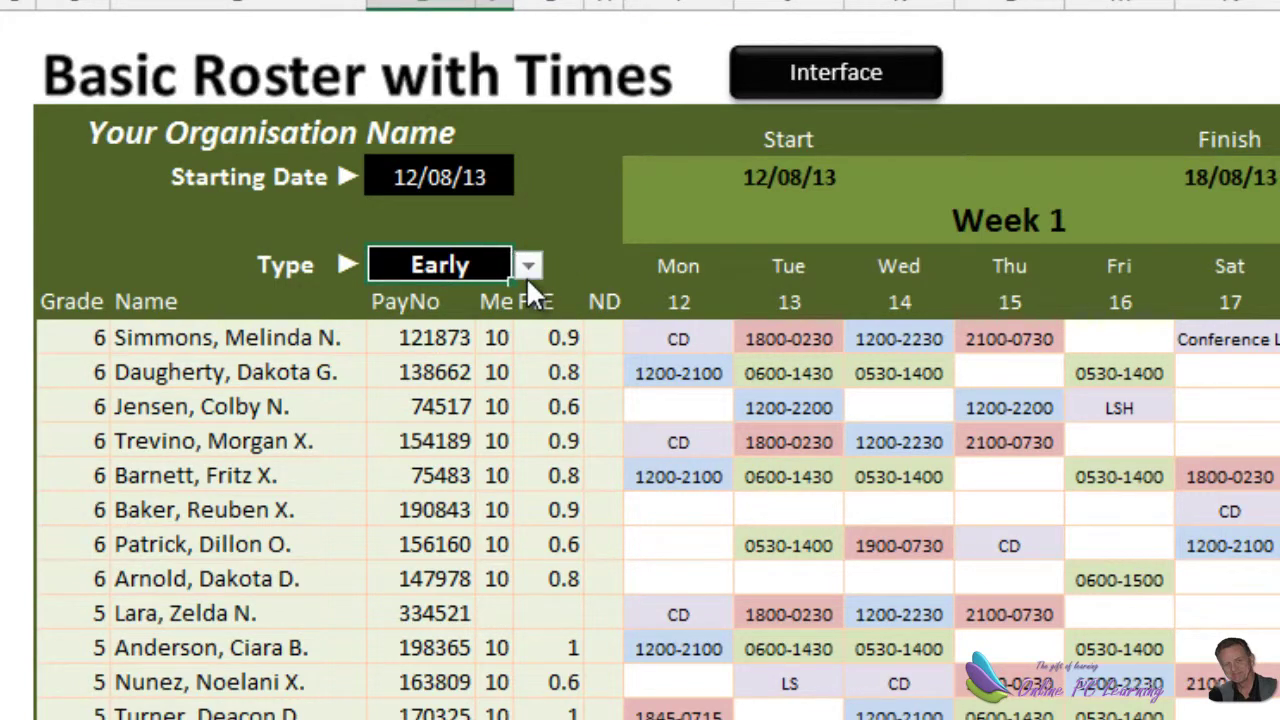
pyautogui.click(526, 266)
pyautogui.click(473, 360)
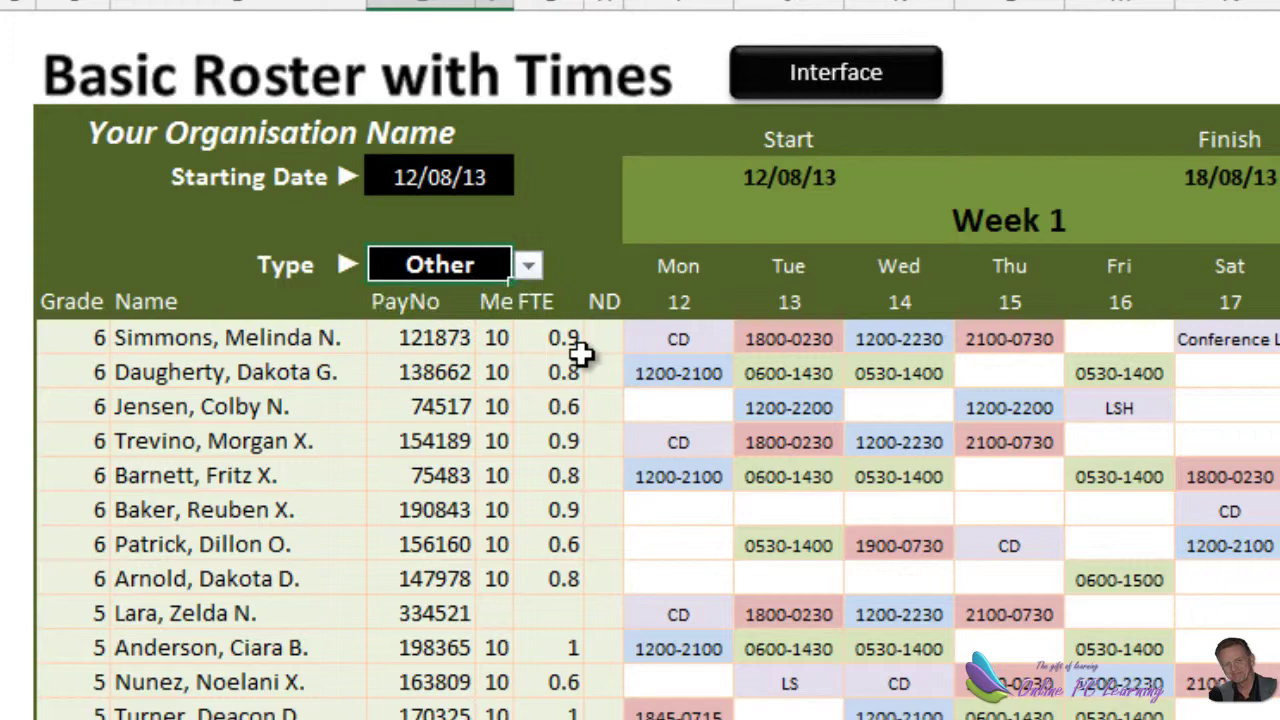
pyautogui.click(705, 406)
pyautogui.click(749, 408)
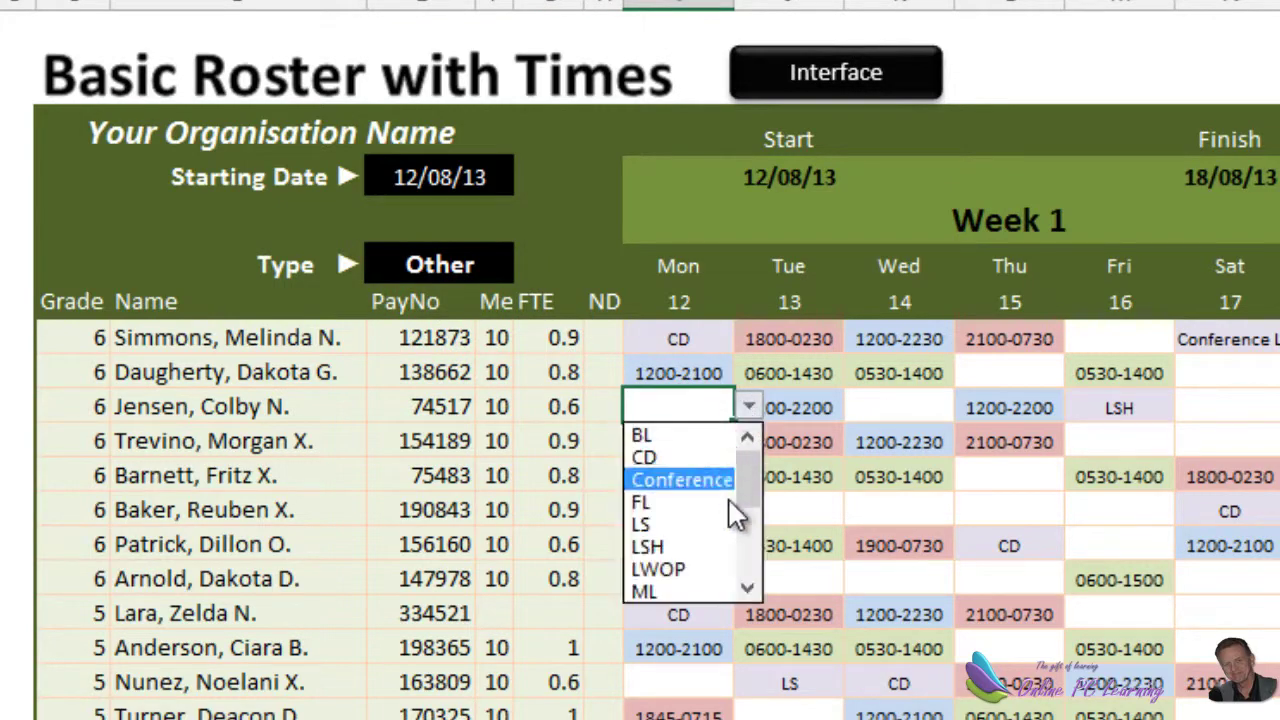
pyautogui.press('Escape')
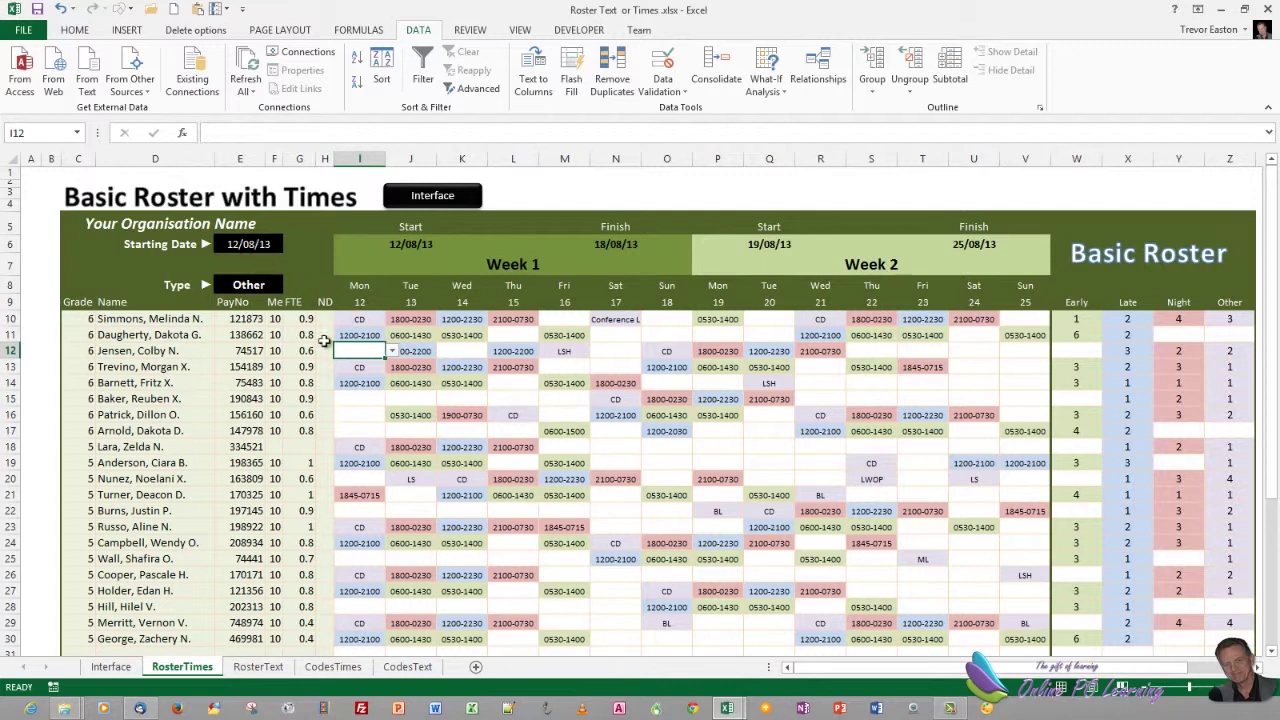
pyautogui.click(355, 286)
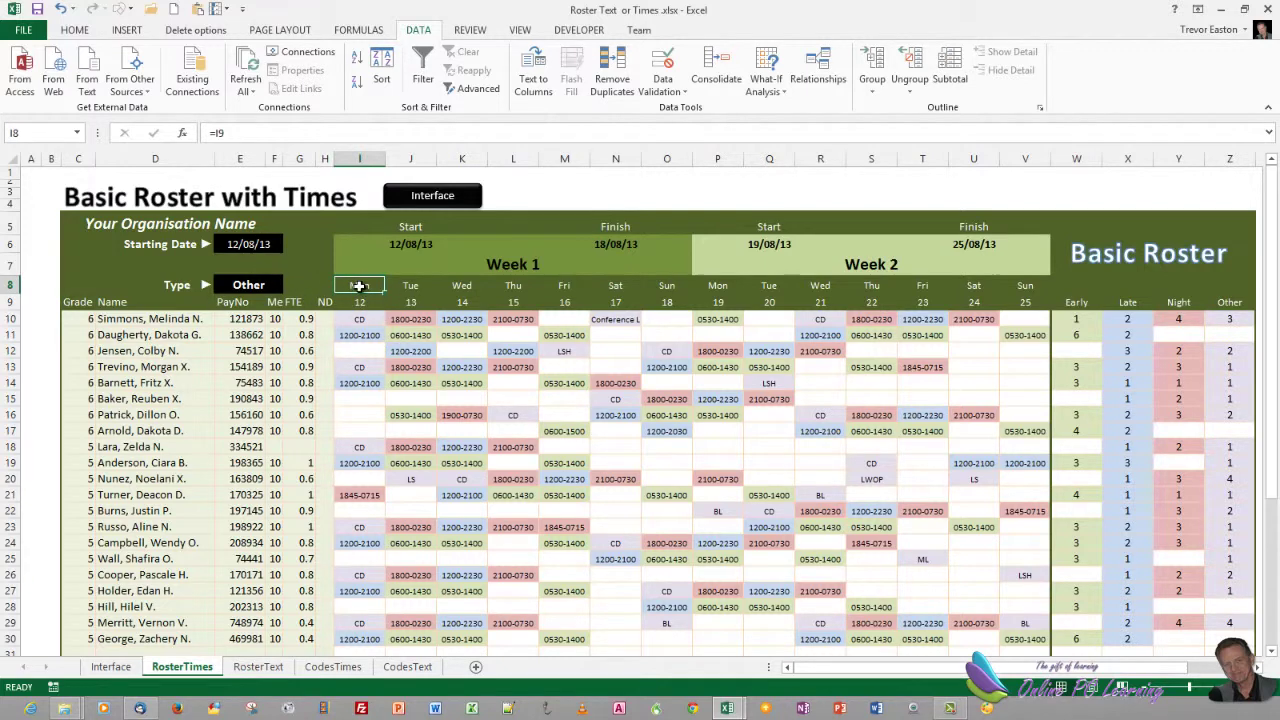
pyautogui.press('Down')
pyautogui.moveTo(360, 287); pyautogui.dragTo(1035, 315)
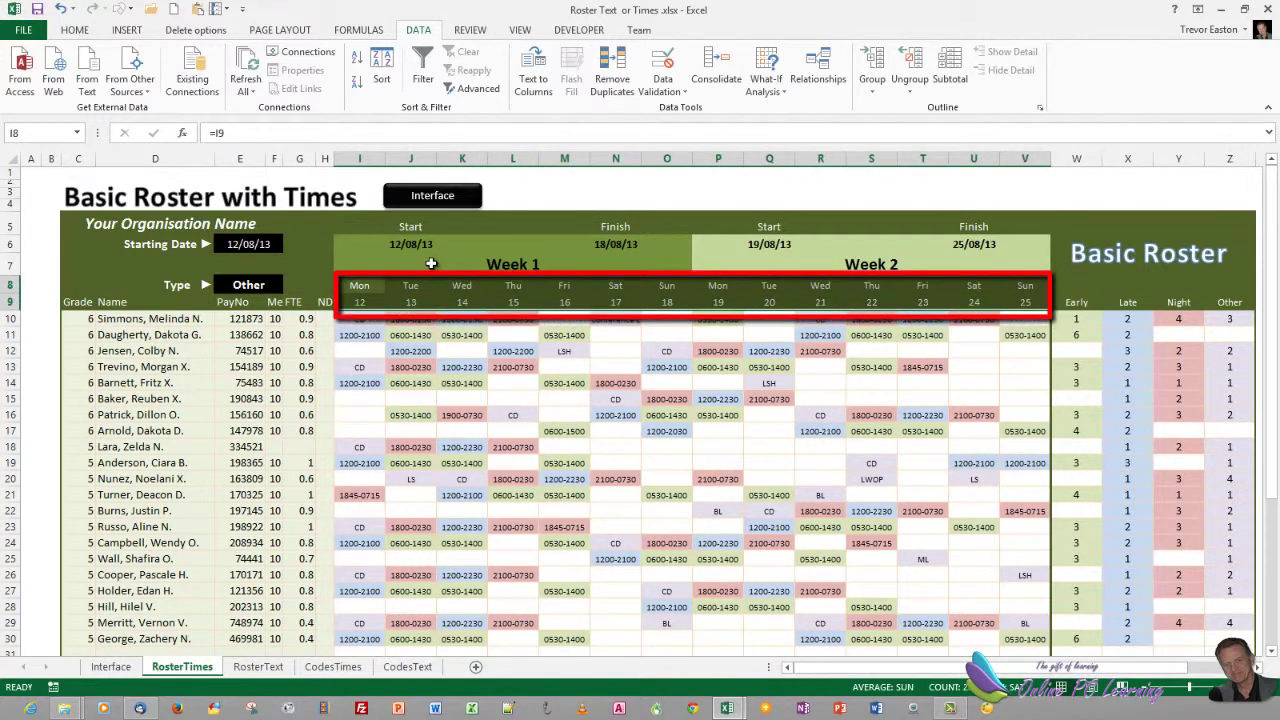
pyautogui.click(357, 302)
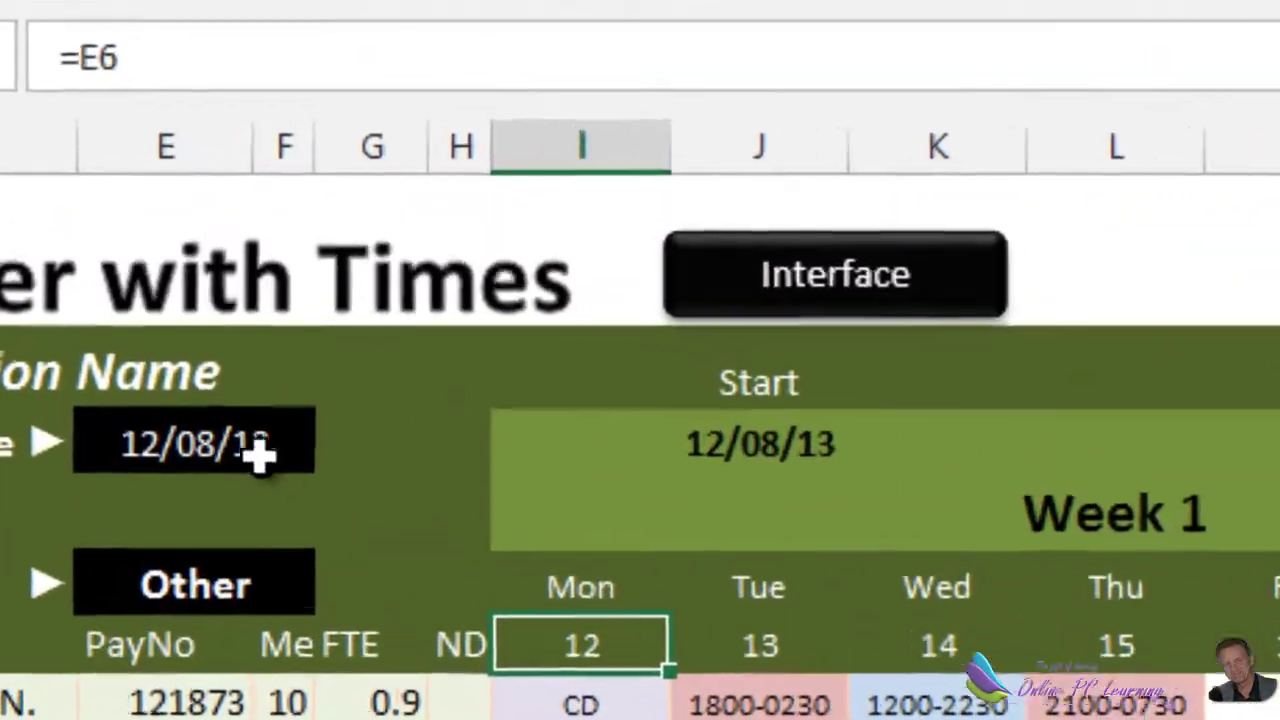
pyautogui.click(766, 660)
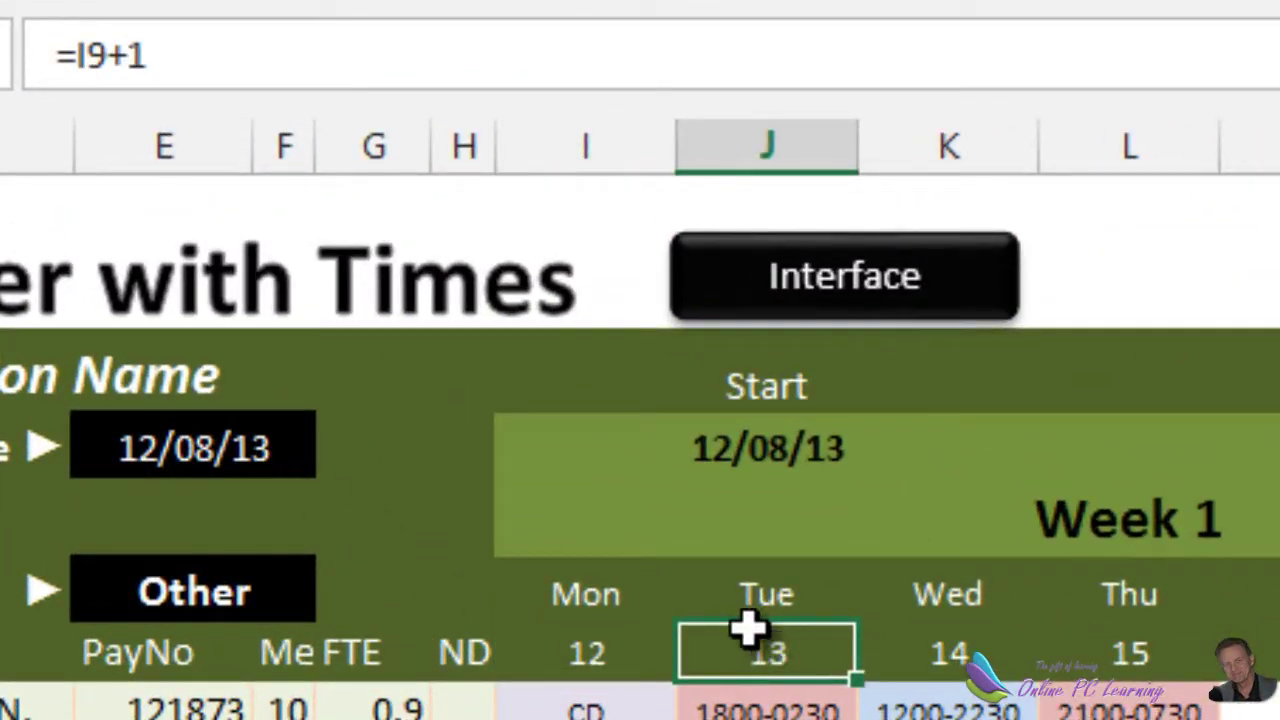
pyautogui.click(566, 651)
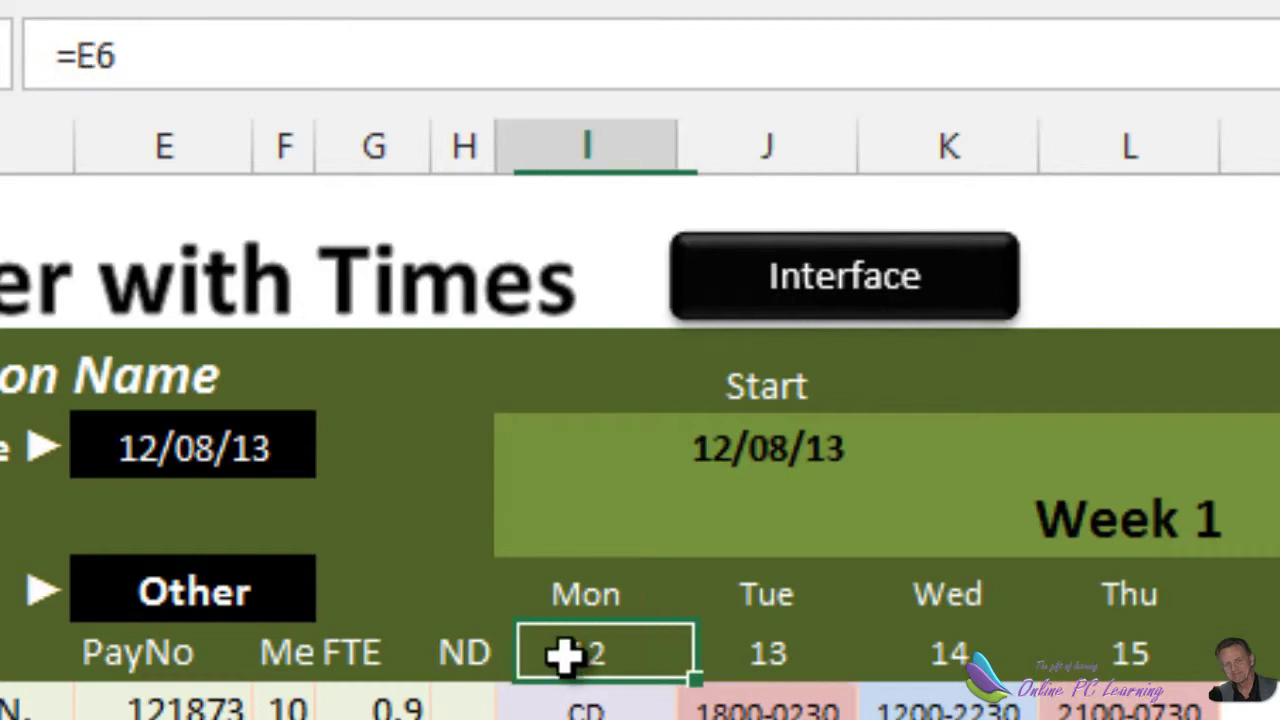
pyautogui.click(766, 651)
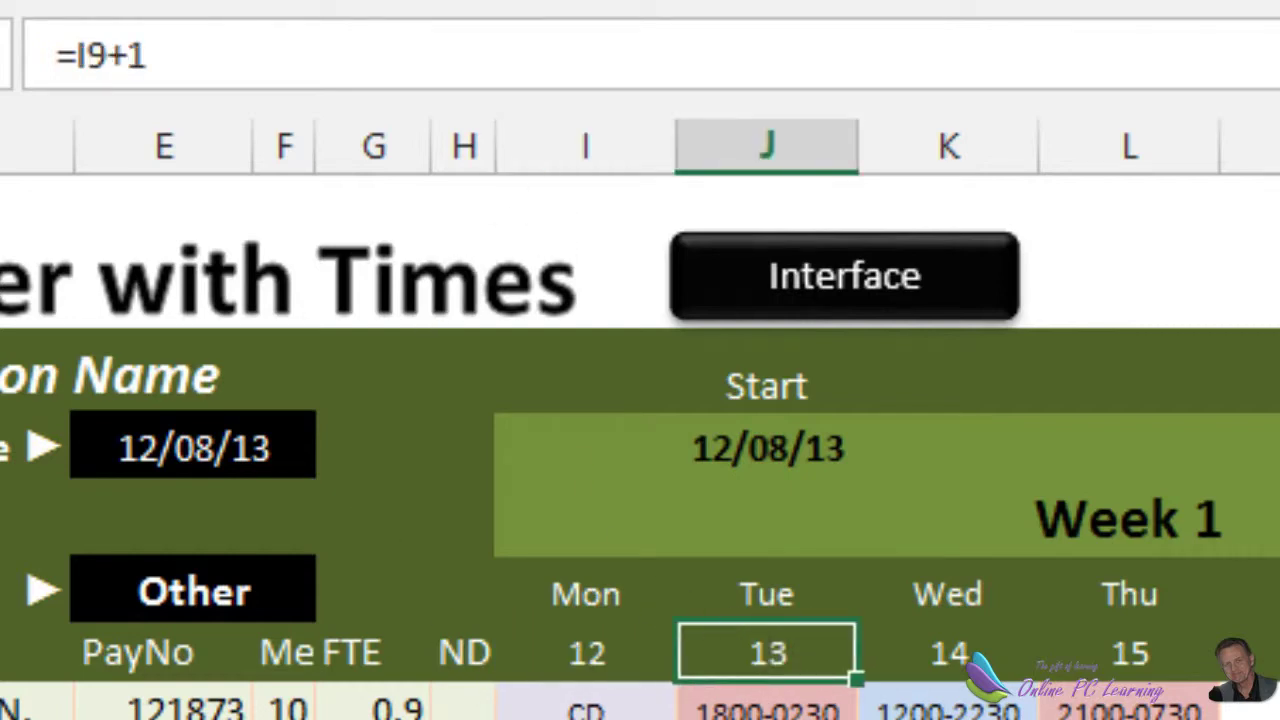
pyautogui.click(978, 650)
pyautogui.click(1155, 660)
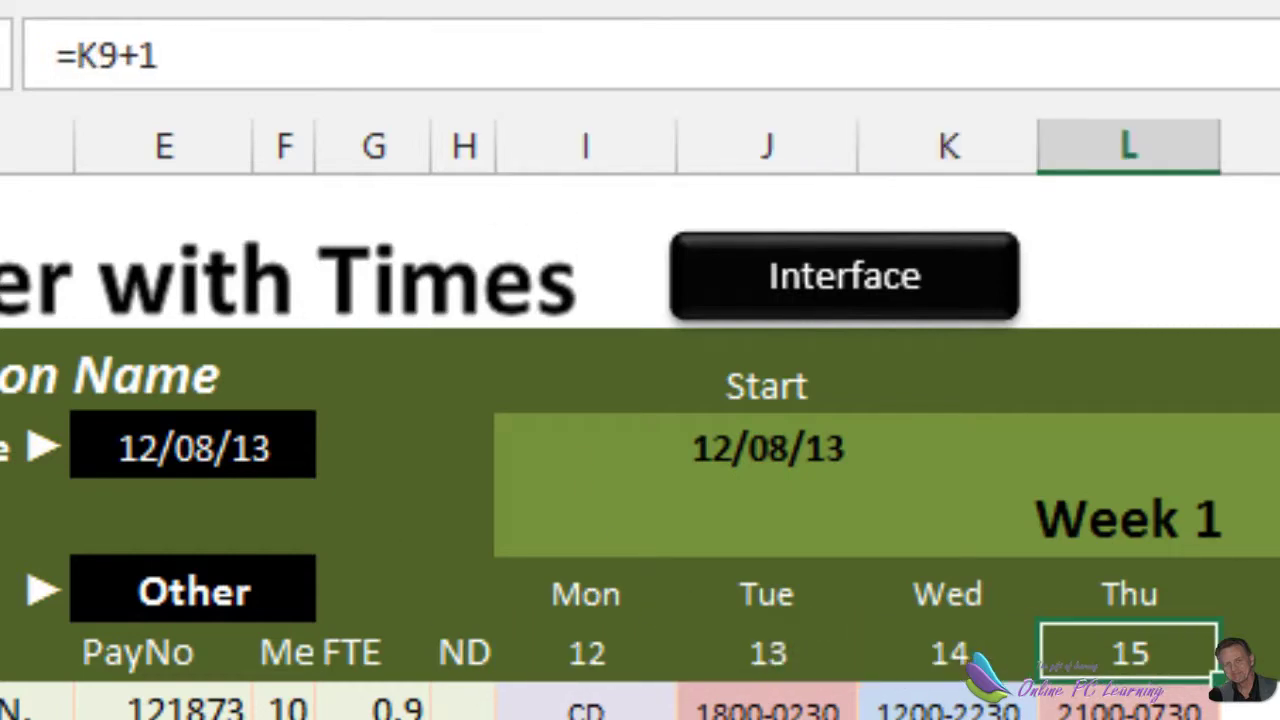
pyautogui.click(1245, 655)
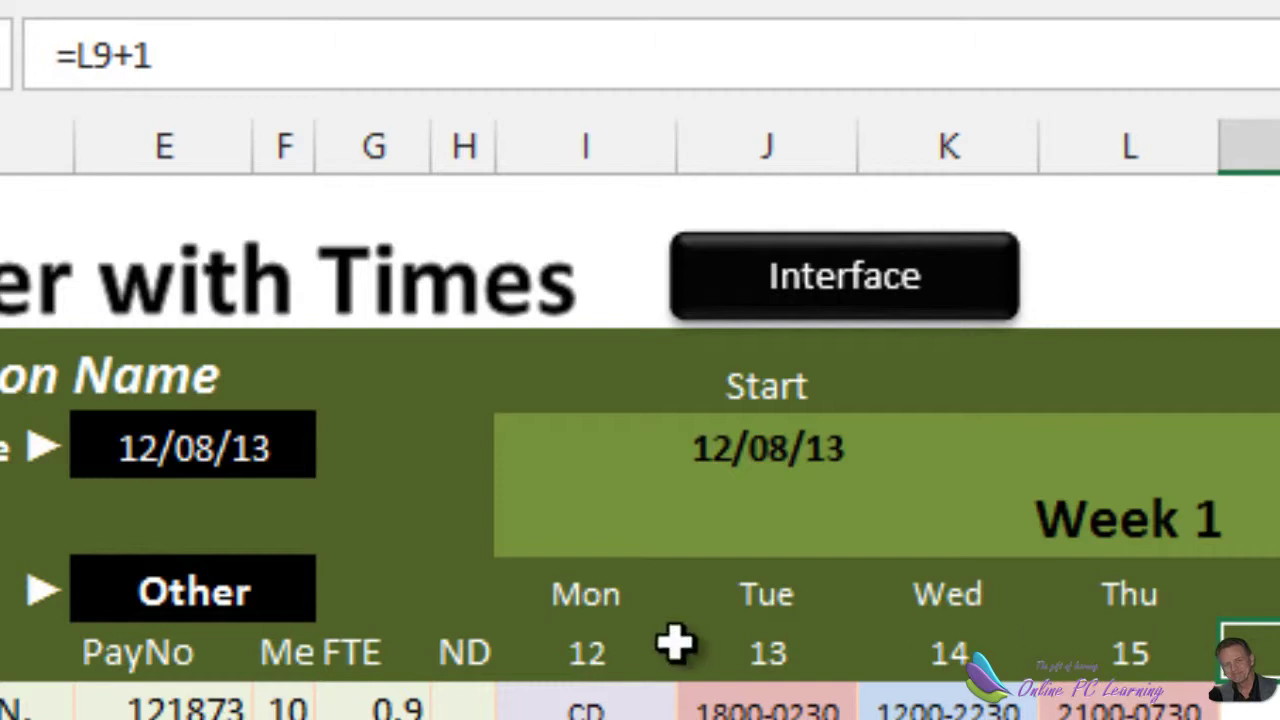
pyautogui.click(609, 657)
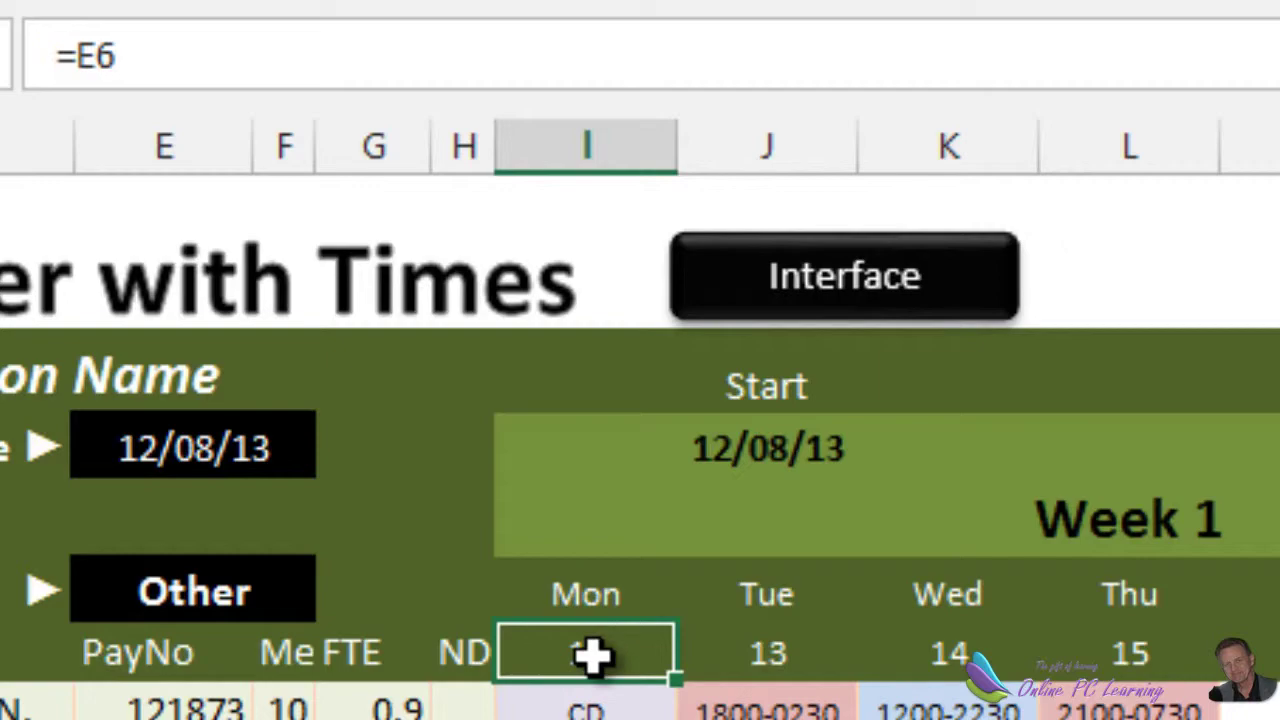
# Apply a custom day/month number format to the first day-number cell.
pyautogui.rightClick(593, 655)
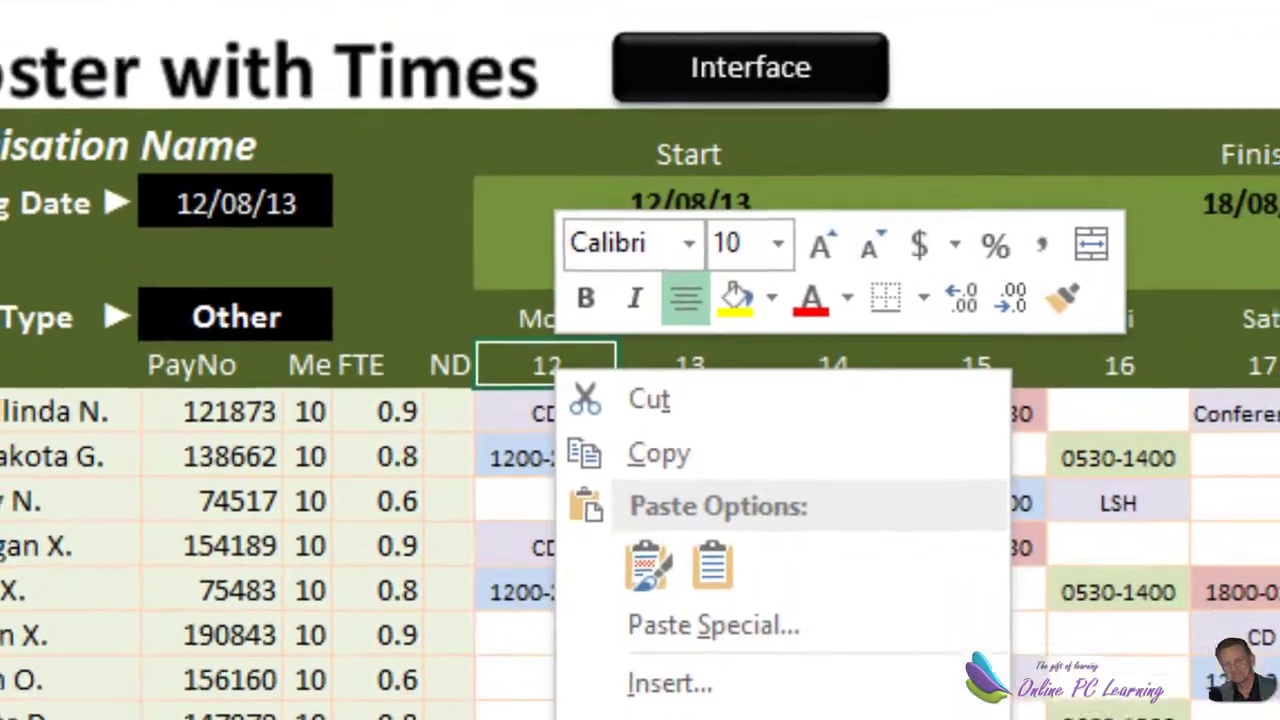
pyautogui.press('Escape')
pyautogui.hotkey('ctrl', '1')
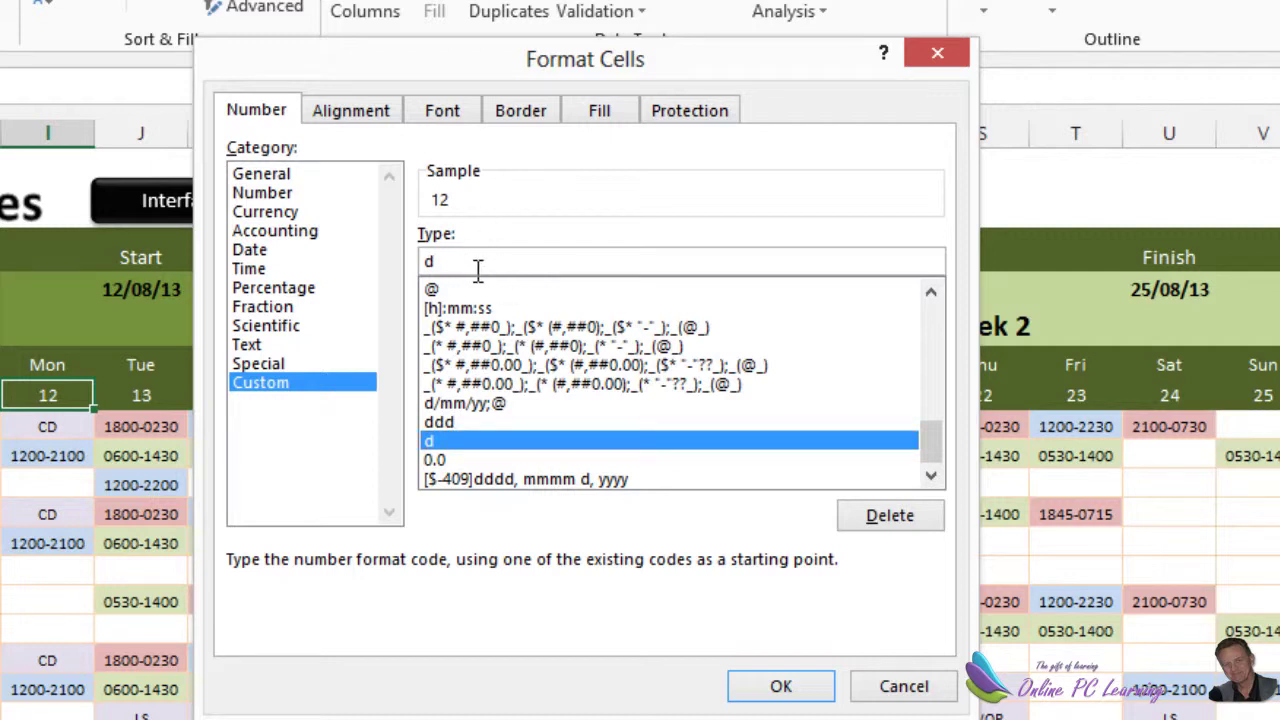
pyautogui.write('/mm')
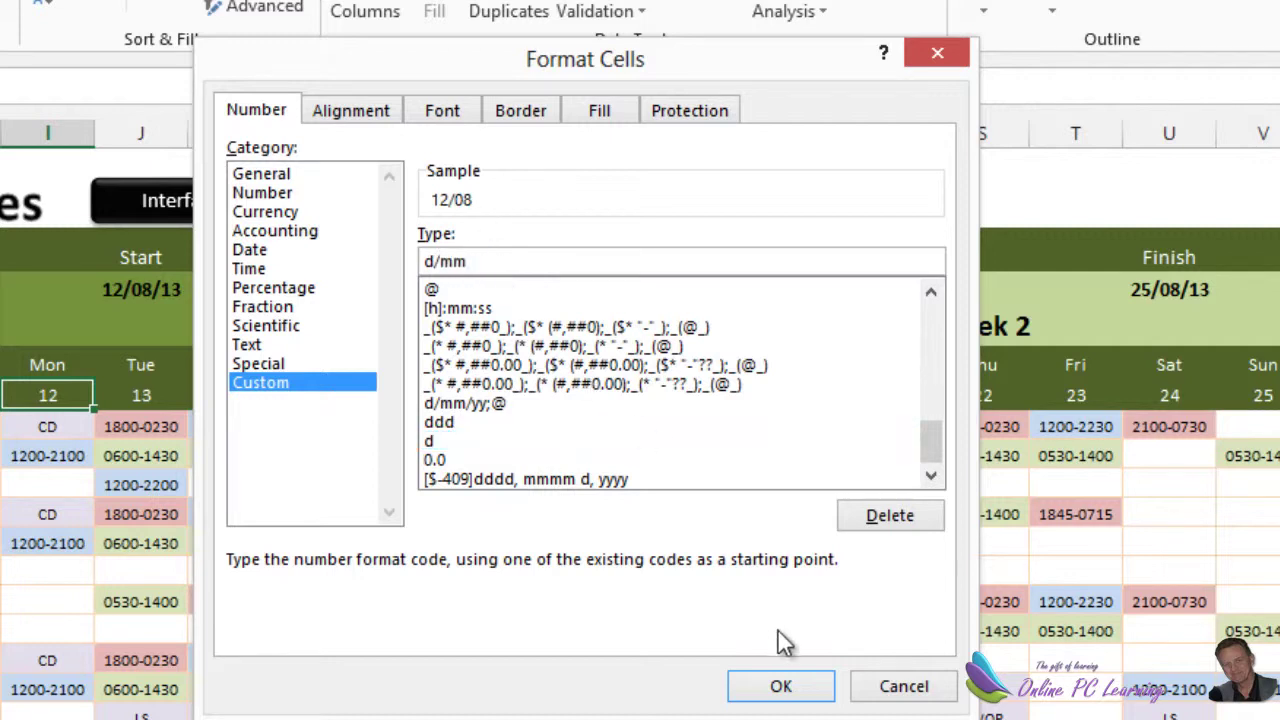
pyautogui.click(783, 686)
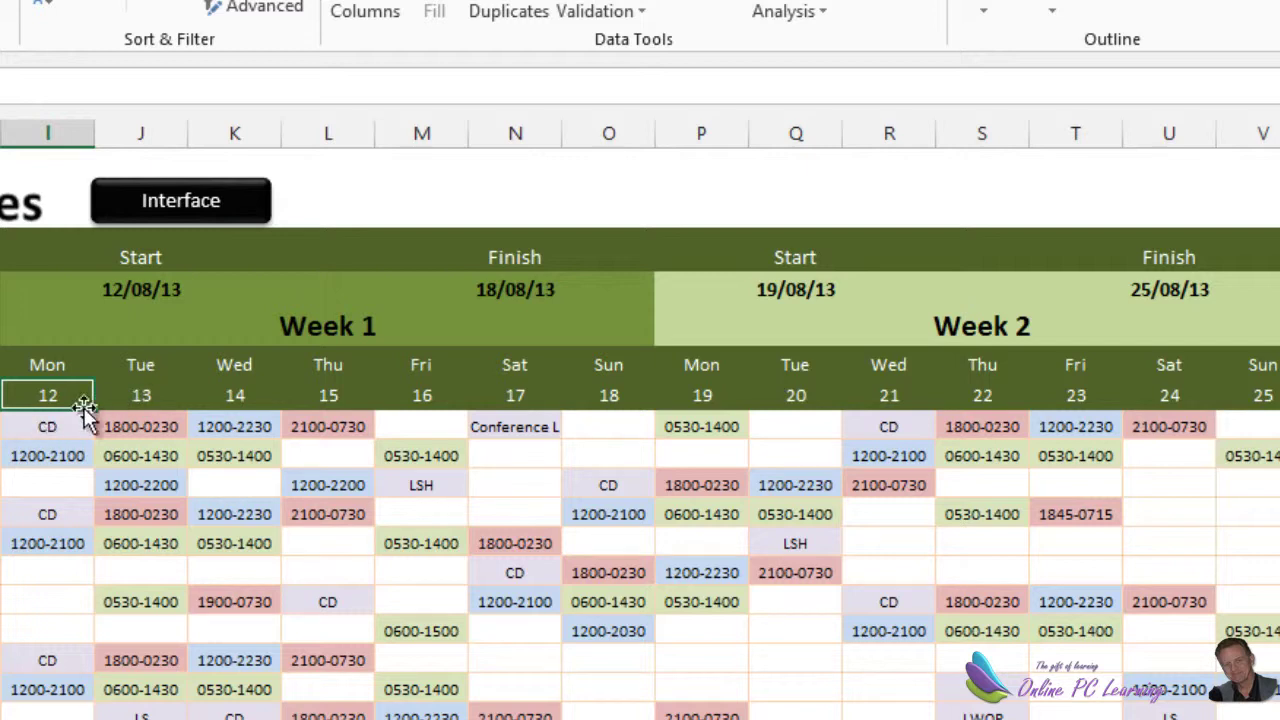
# Select the day numbers 12 to 25 and bring up formatting options for the row.
pyautogui.moveTo(42, 397); pyautogui.dragTo(1240, 395)
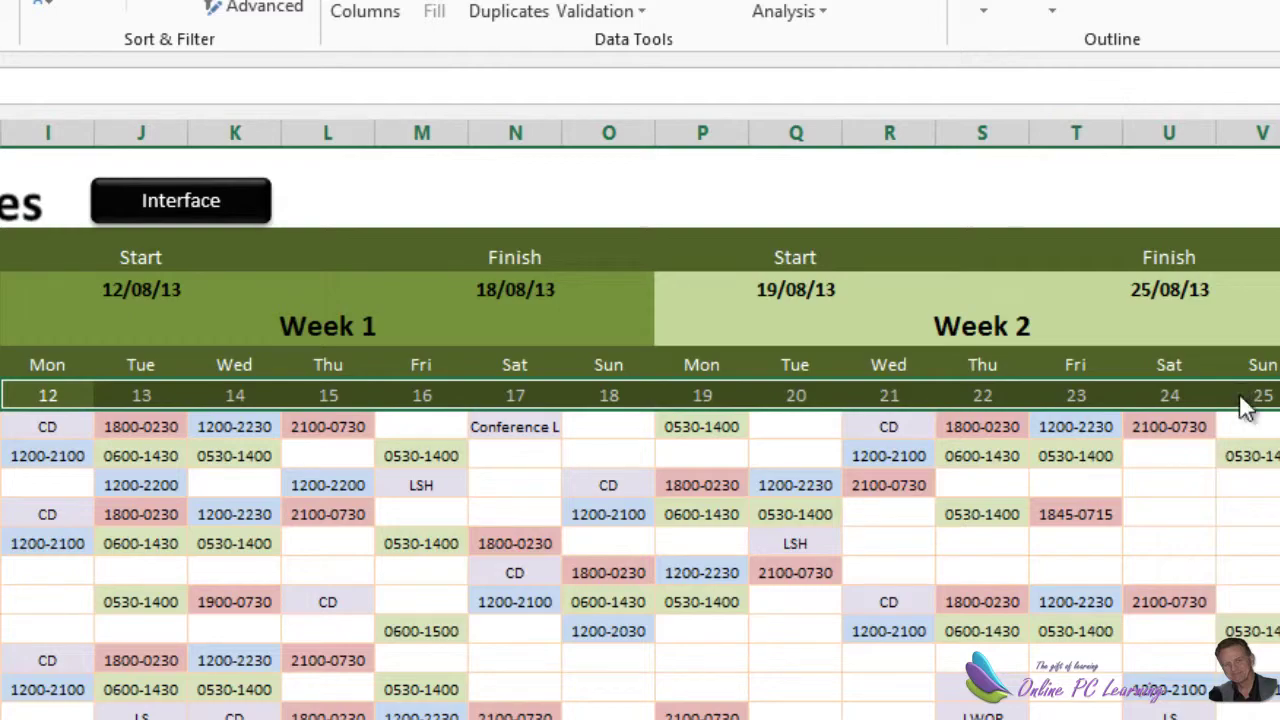
pyautogui.rightClick(1245, 405)
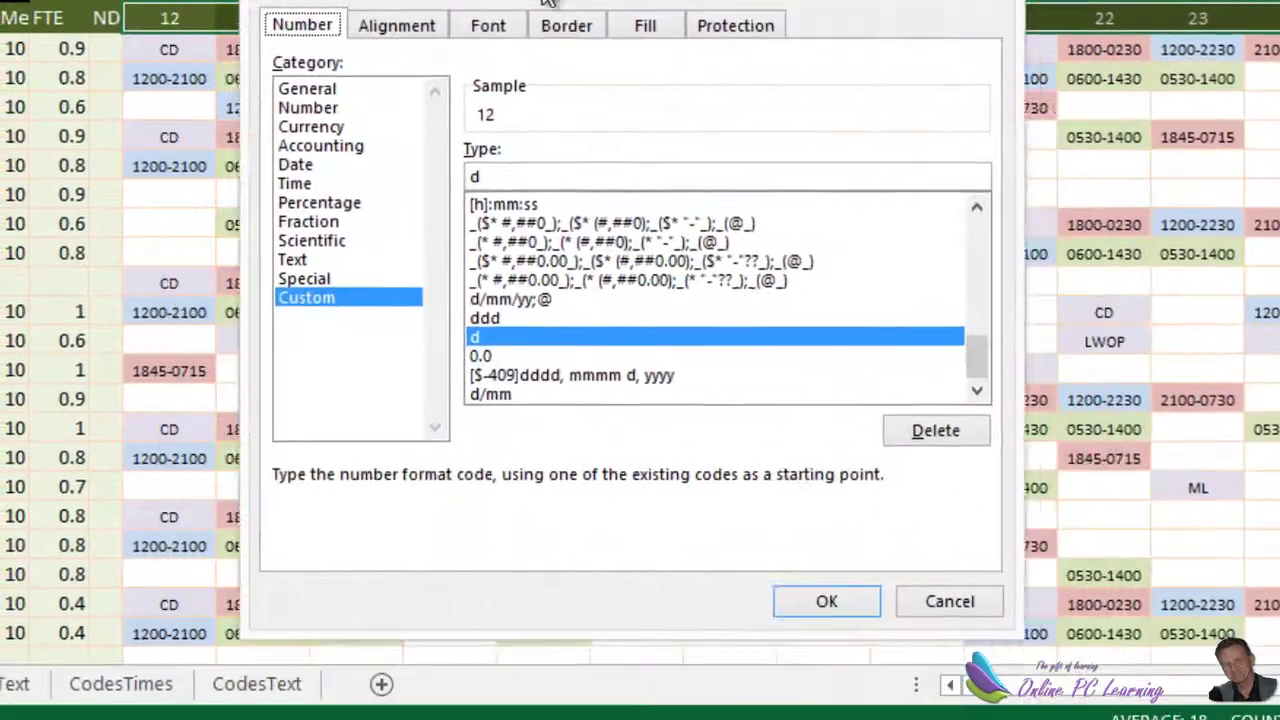
pyautogui.moveTo(548, 3); pyautogui.dragTo(557, 6)
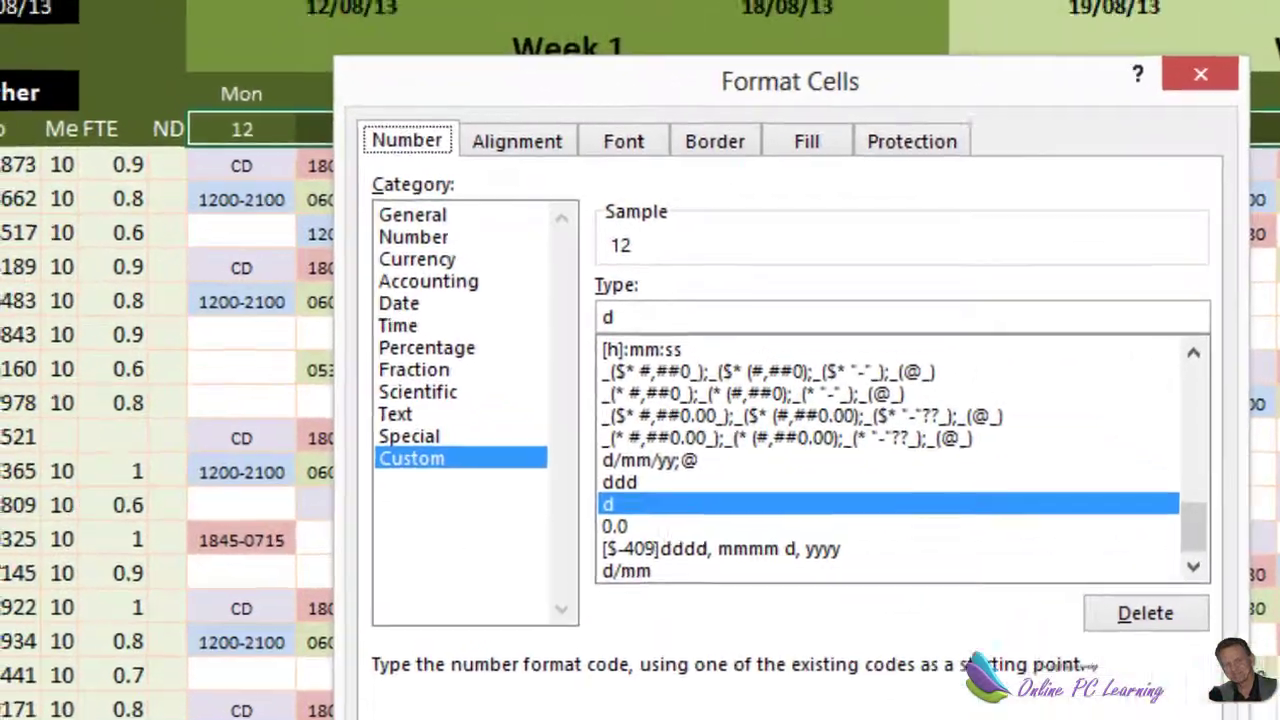
# Apply format d to the day row, then inspect the Mon and Tue header formulas.
pyautogui.click(882, 614)
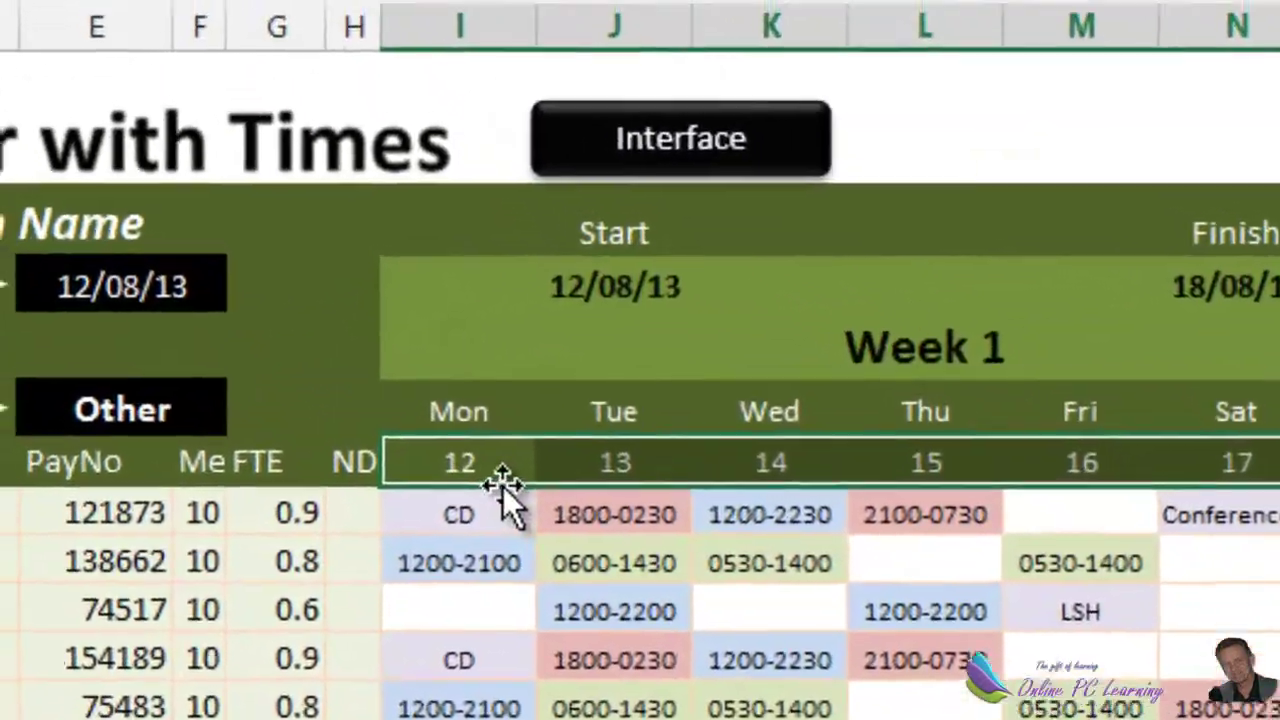
pyautogui.click(478, 411)
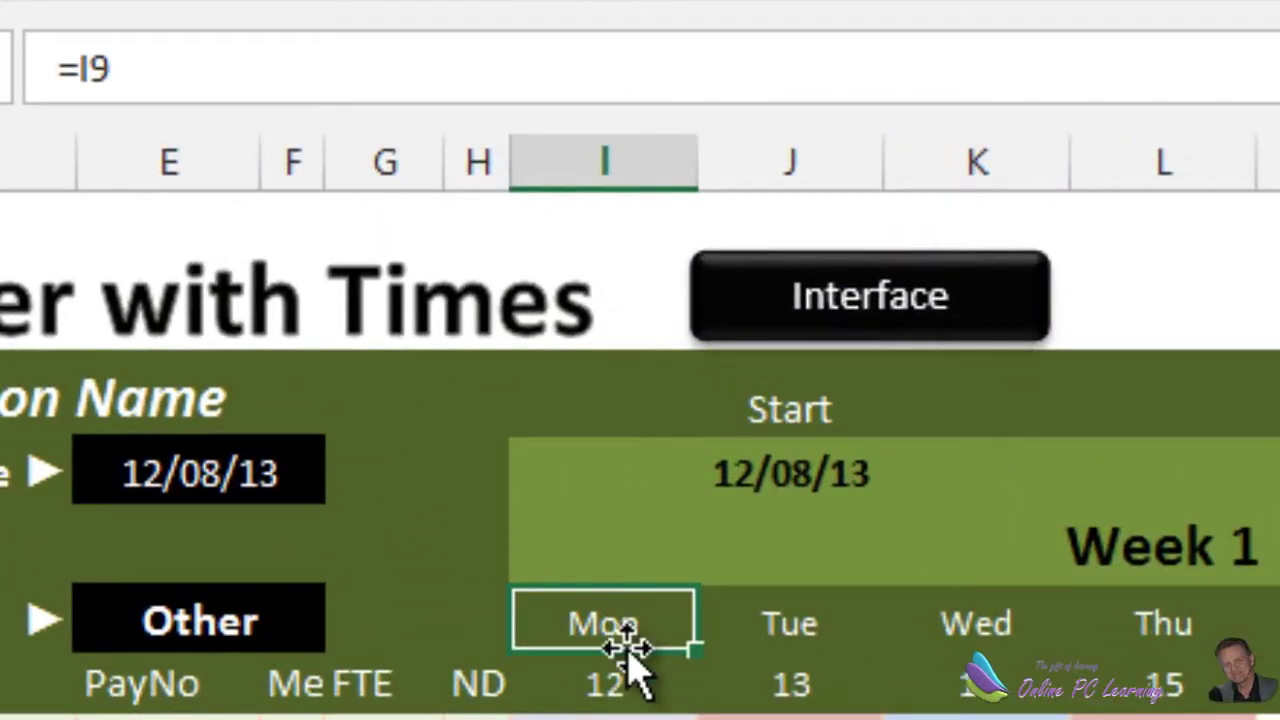
pyautogui.click(586, 692)
pyautogui.click(598, 630)
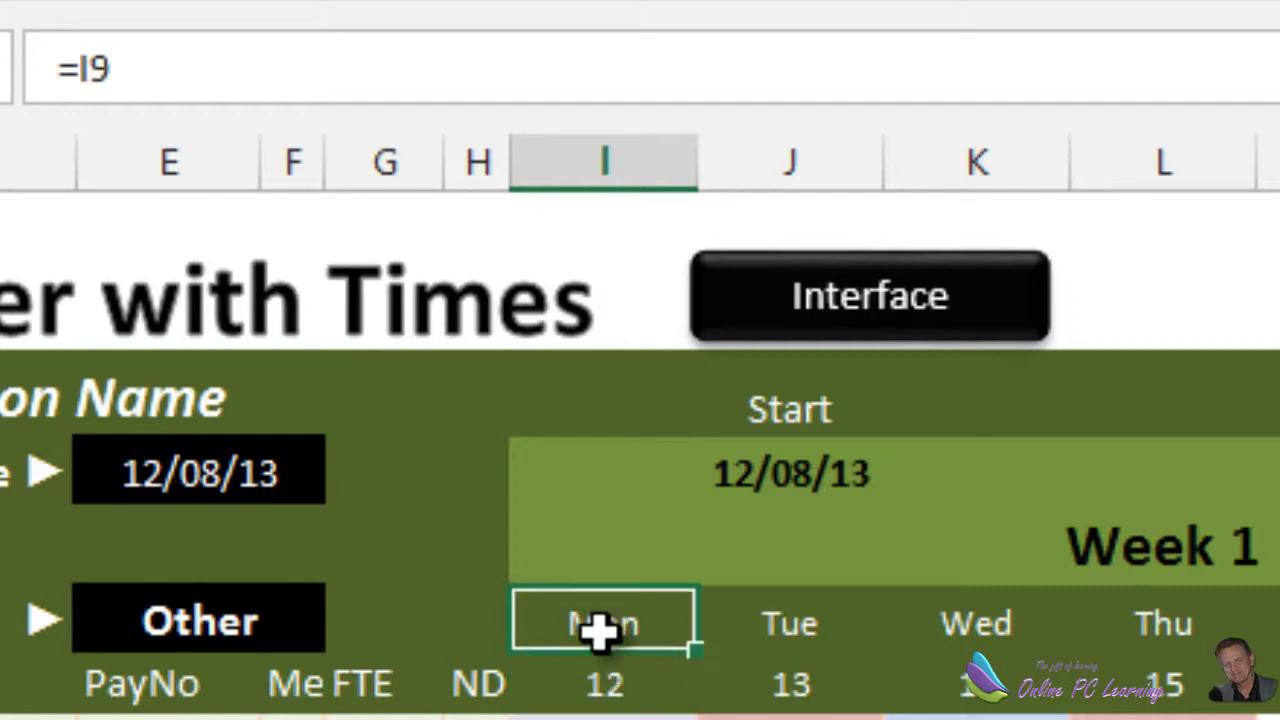
pyautogui.click(818, 630)
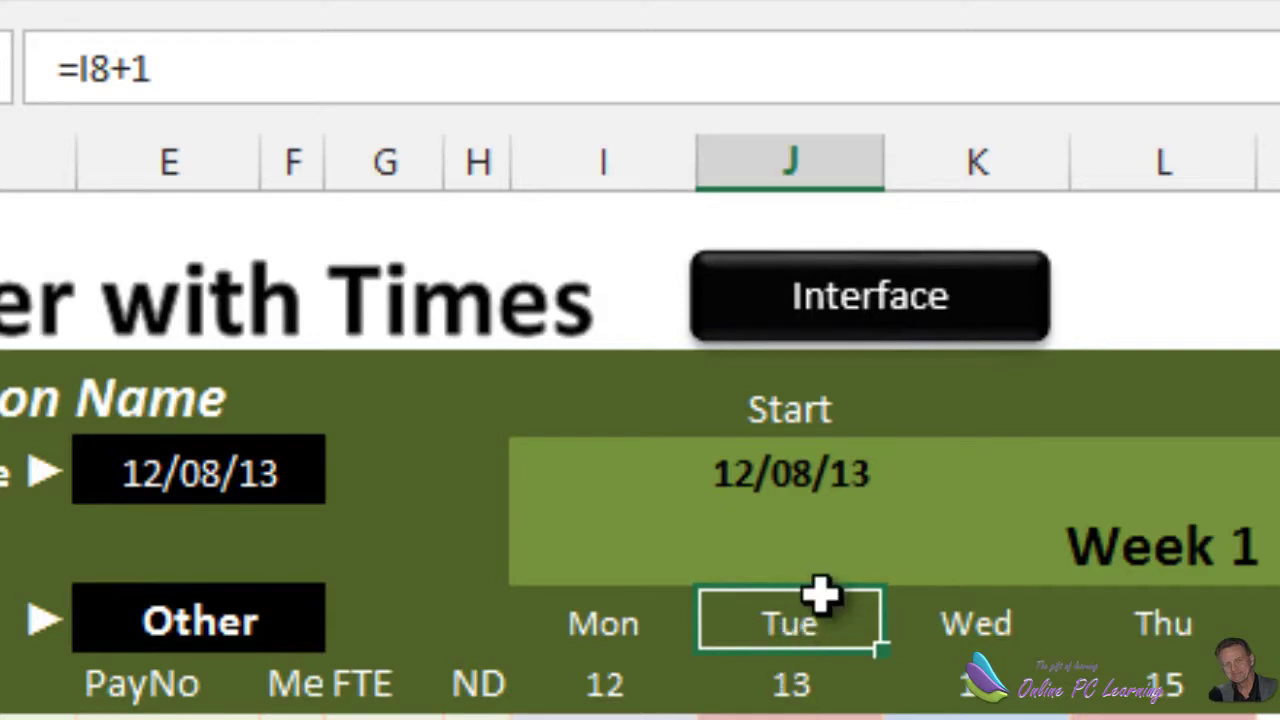
# Compare the Mon =I9 and Tue =I8+1 header formulas against day numbers like 13.
pyautogui.click(793, 700)
pyautogui.click(797, 620)
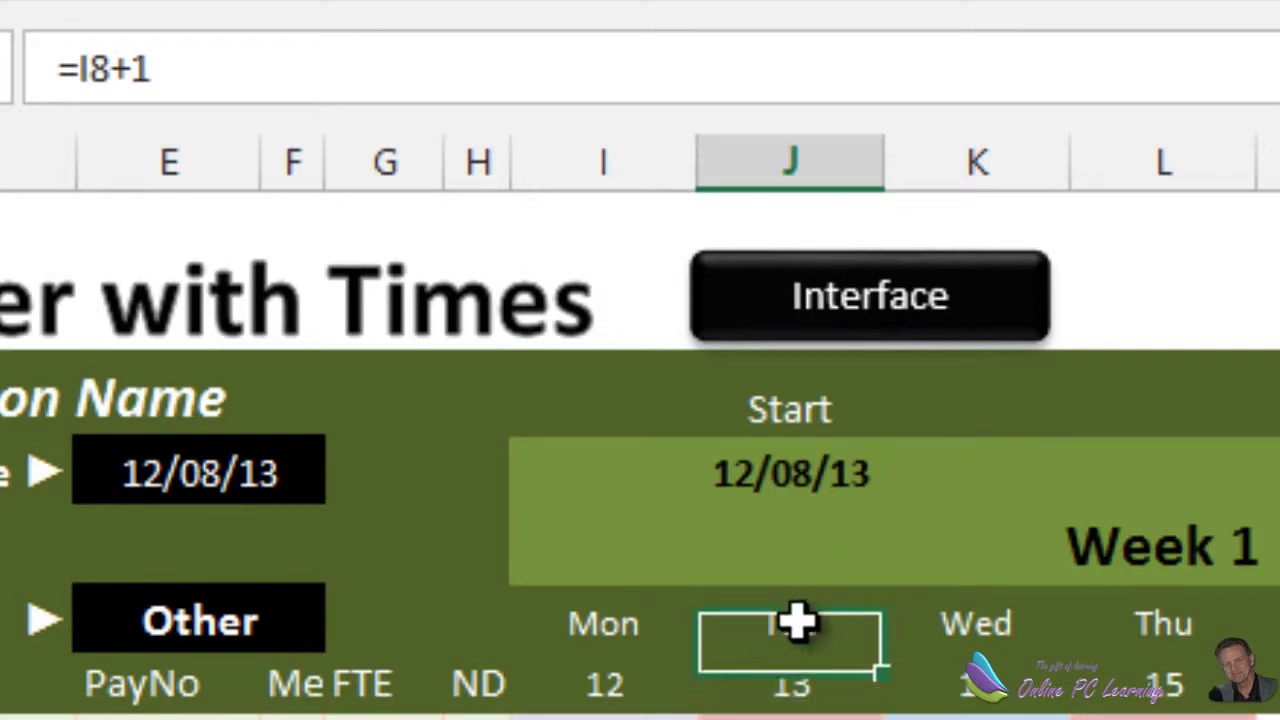
pyautogui.click(594, 623)
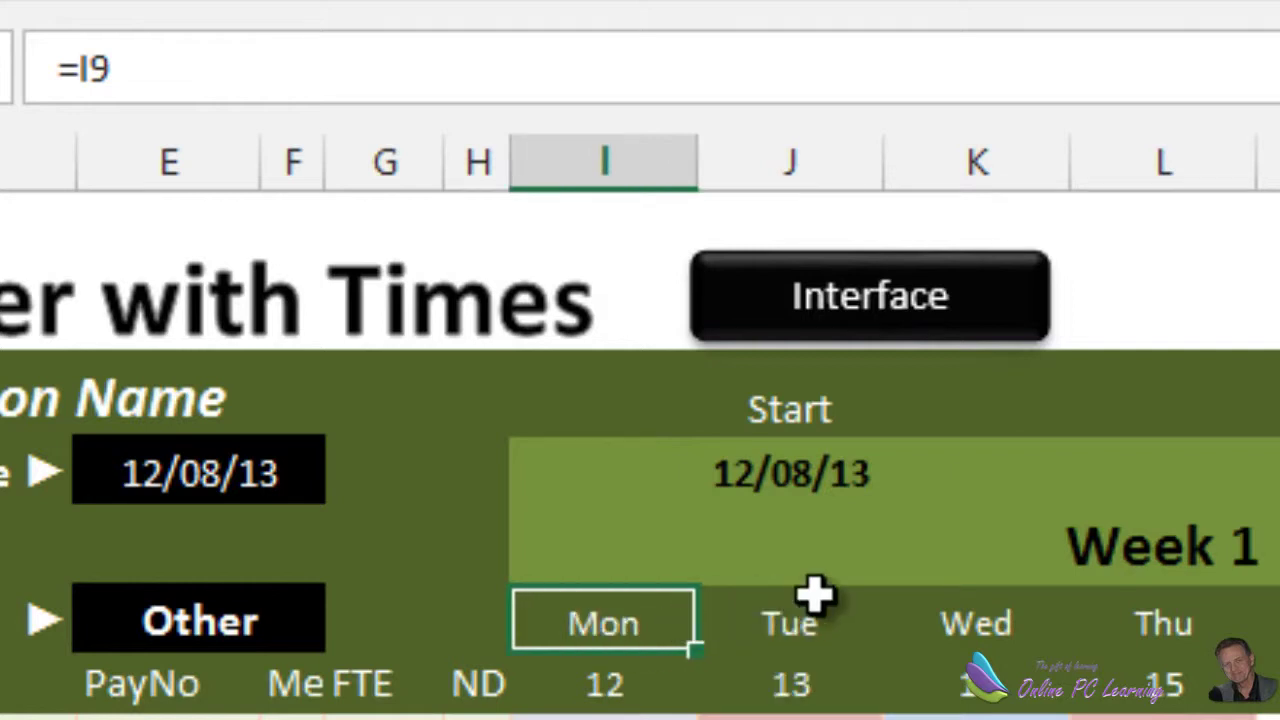
pyautogui.click(783, 630)
pyautogui.click(629, 620)
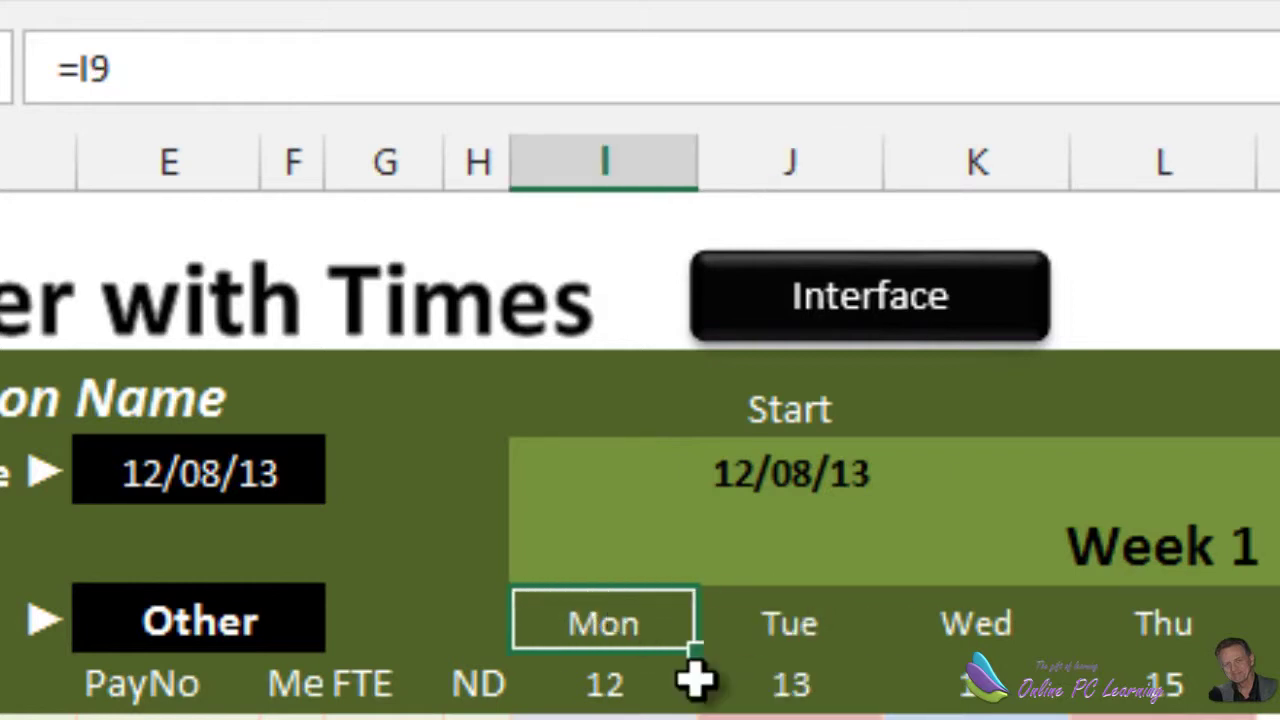
pyautogui.click(815, 623)
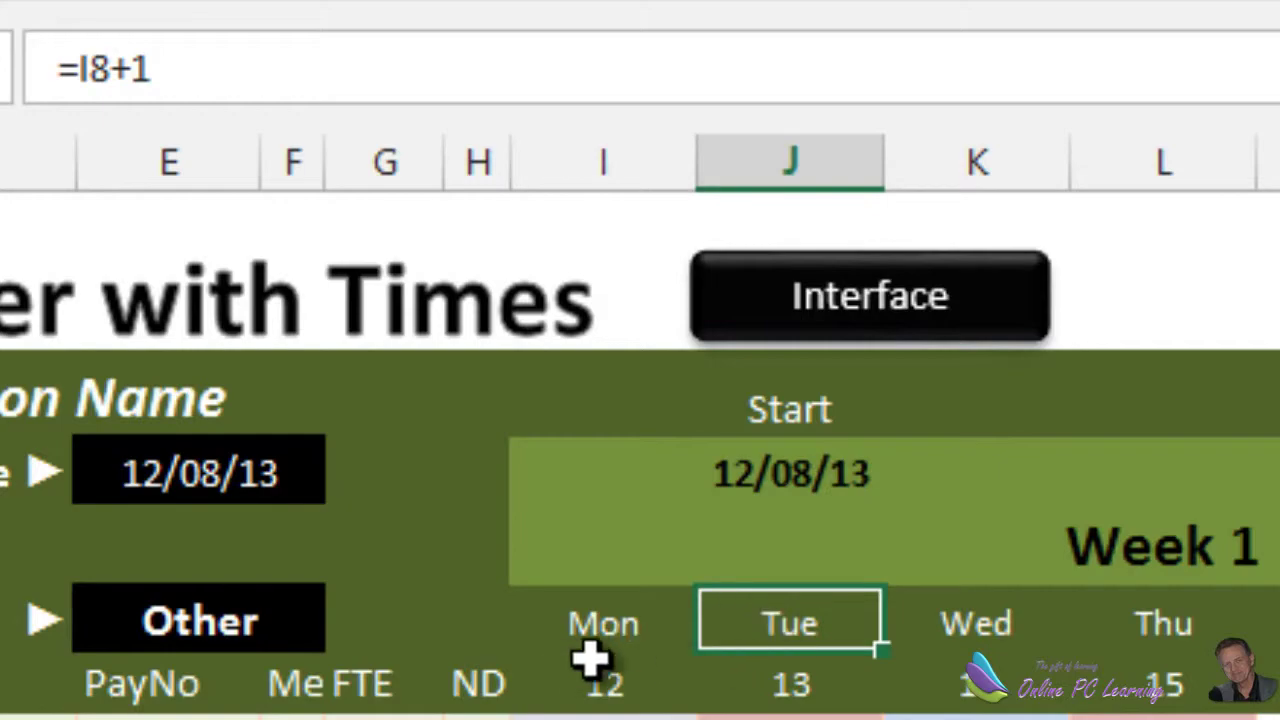
pyautogui.click(606, 628)
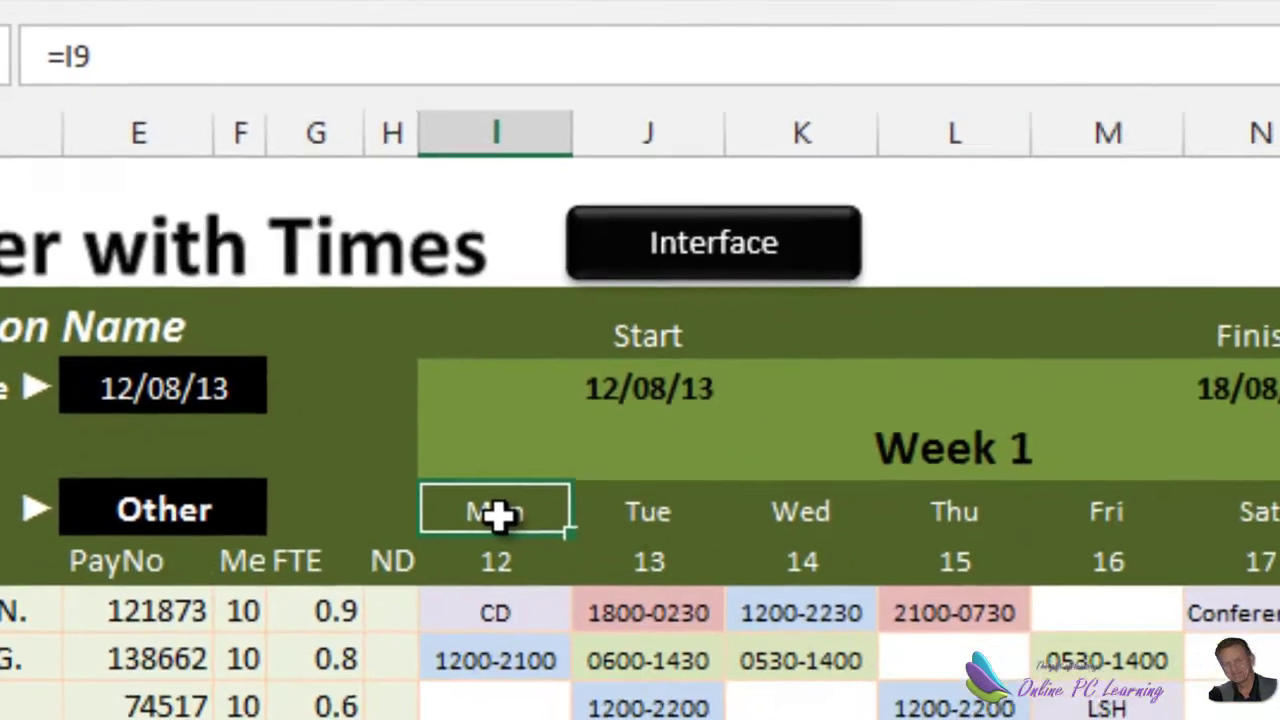
# Give the Mon header cell the custom format ddd, then check the Starting Date in E6.
pyautogui.rightClick(497, 513)
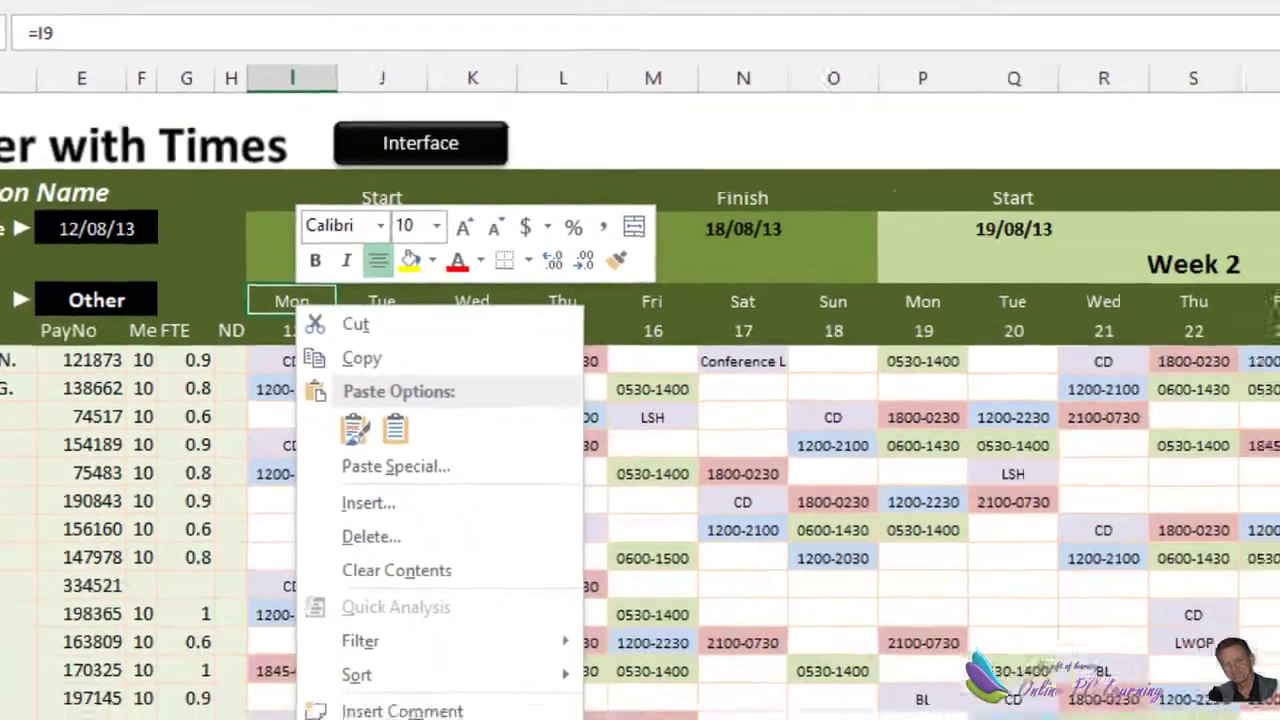
pyautogui.press('Escape')
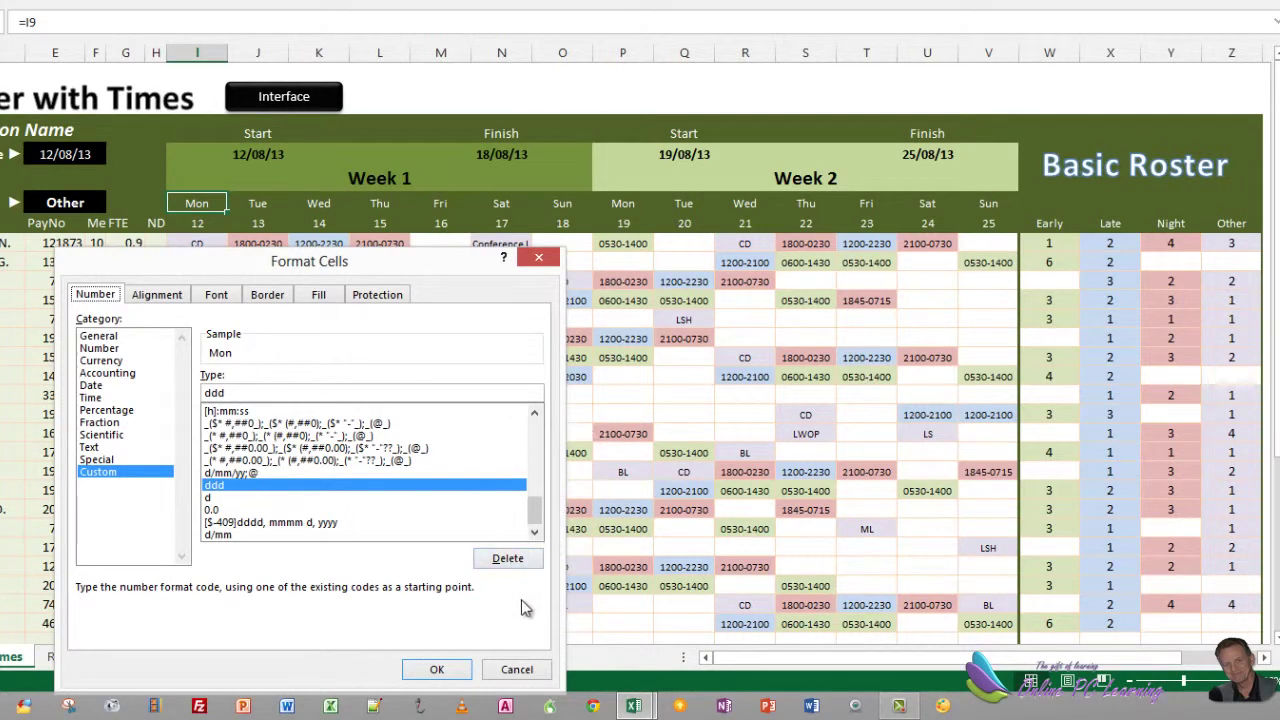
pyautogui.click(440, 670)
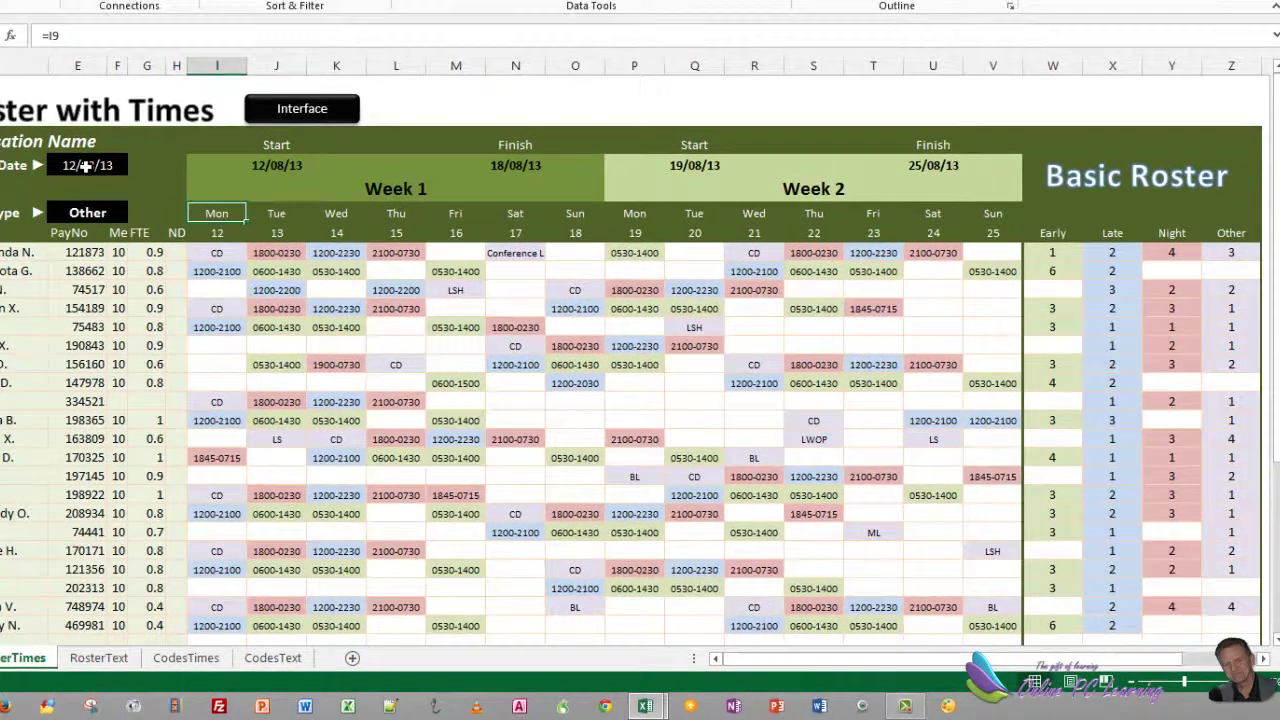
pyautogui.click(65, 154)
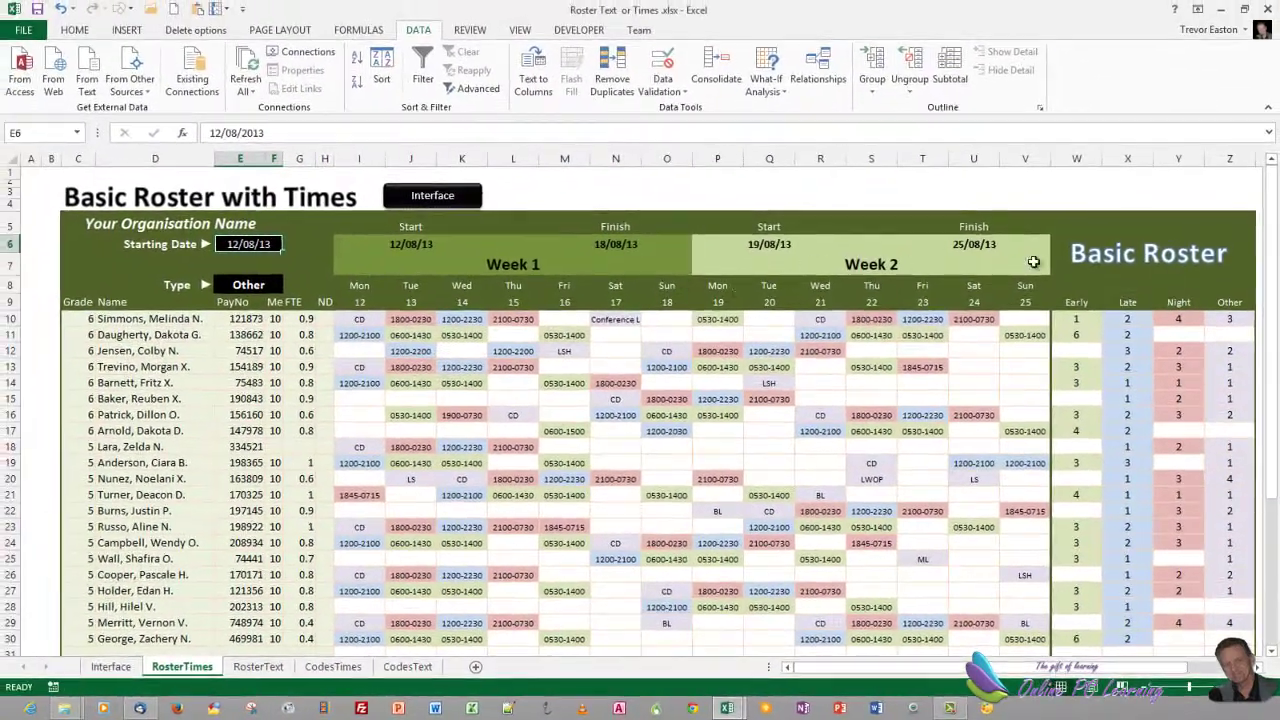
pyautogui.click(509, 263)
pyautogui.click(920, 263)
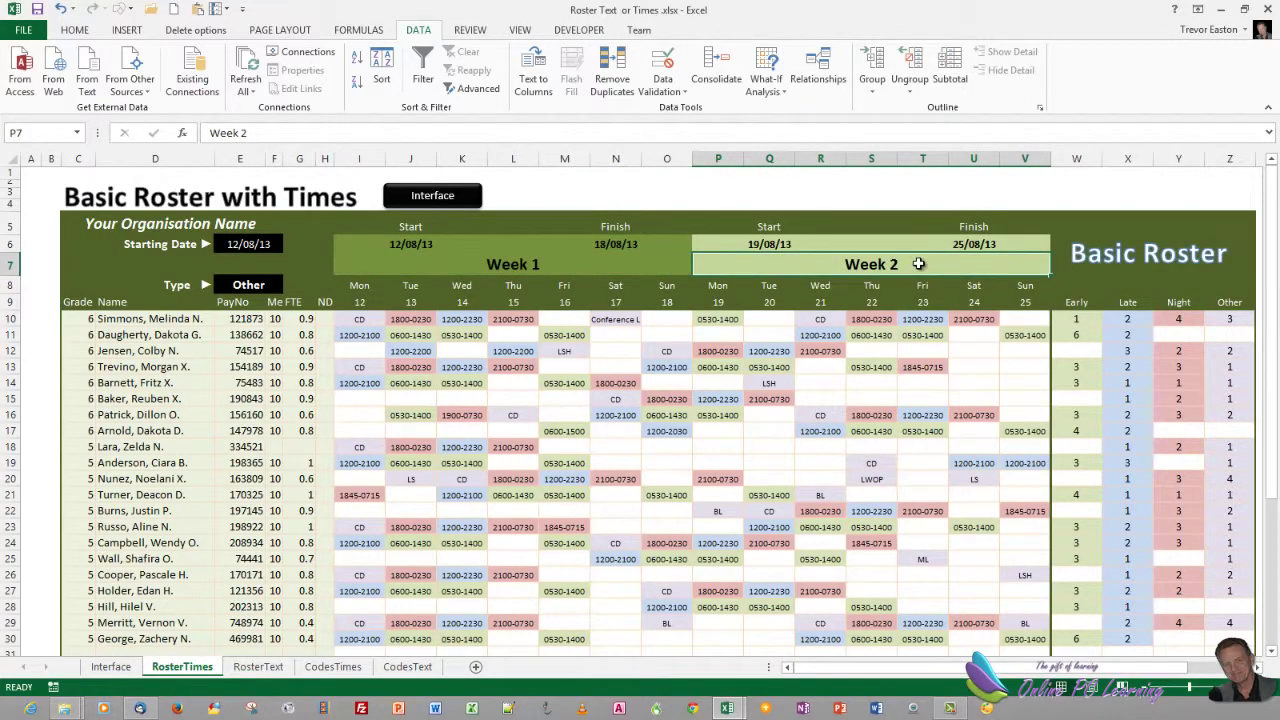
pyautogui.click(425, 244)
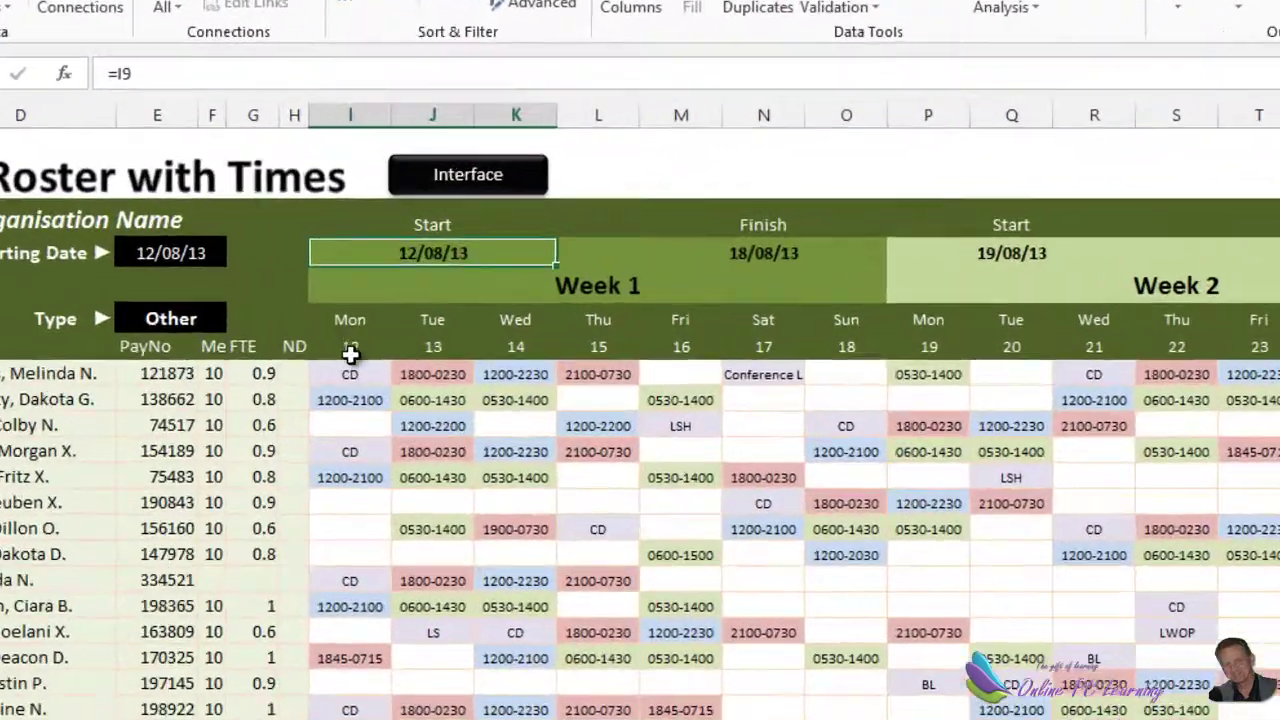
pyautogui.click(356, 320)
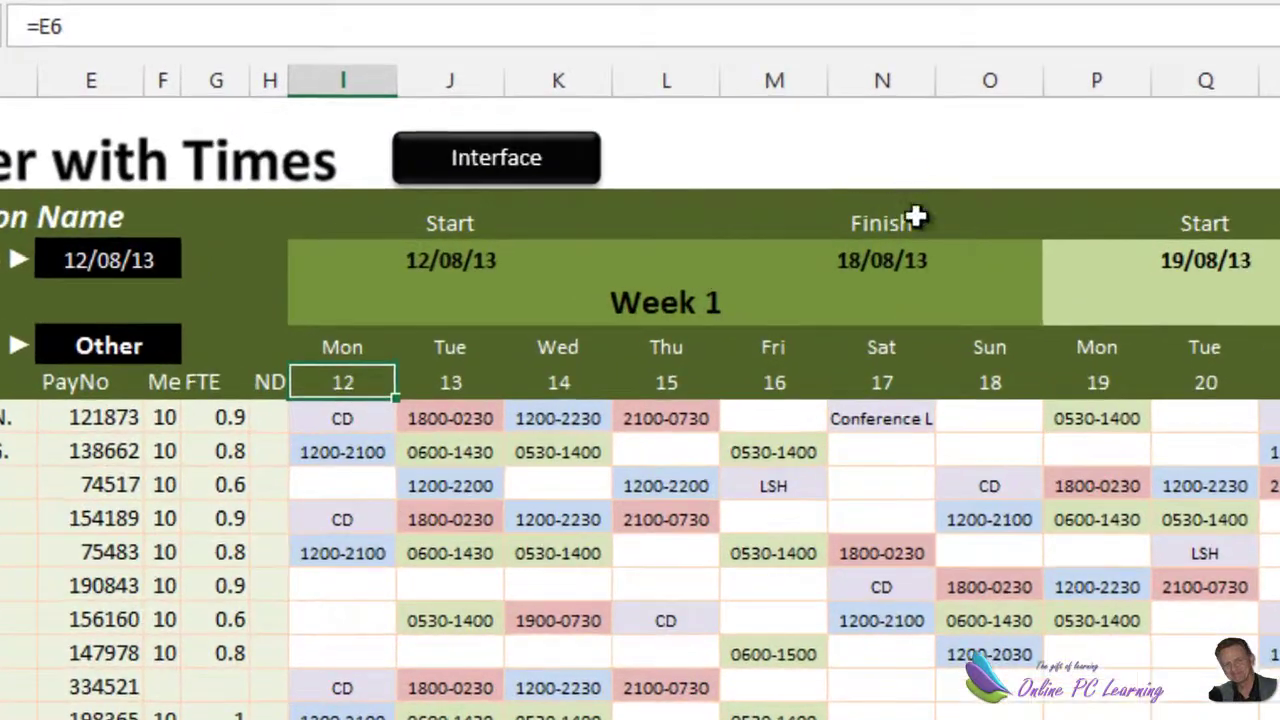
pyautogui.click(885, 215)
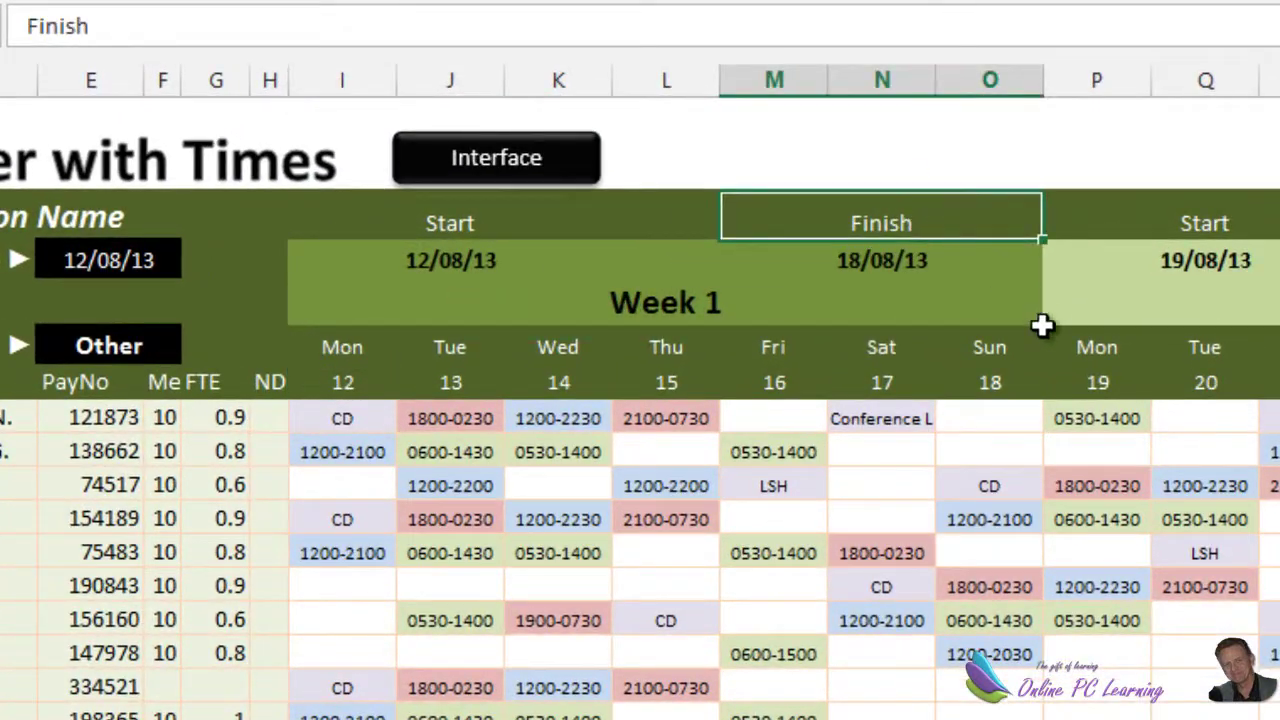
pyautogui.click(1000, 385)
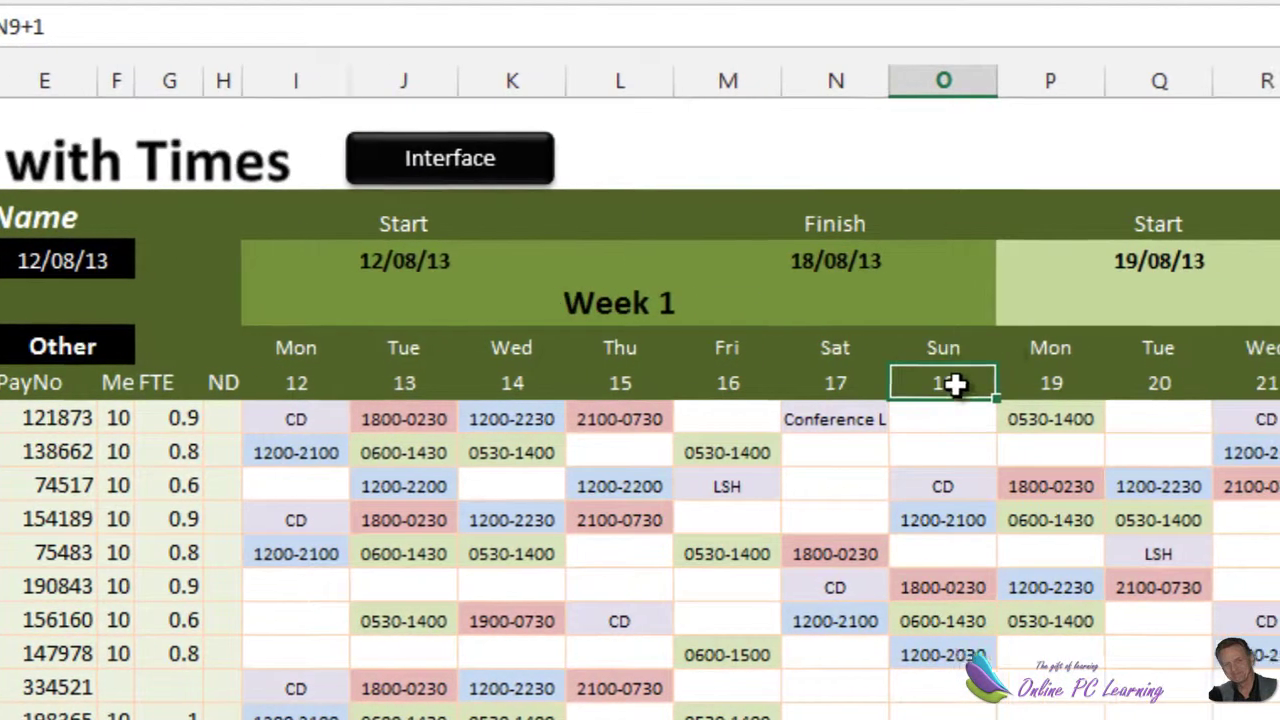
pyautogui.click(1210, 228)
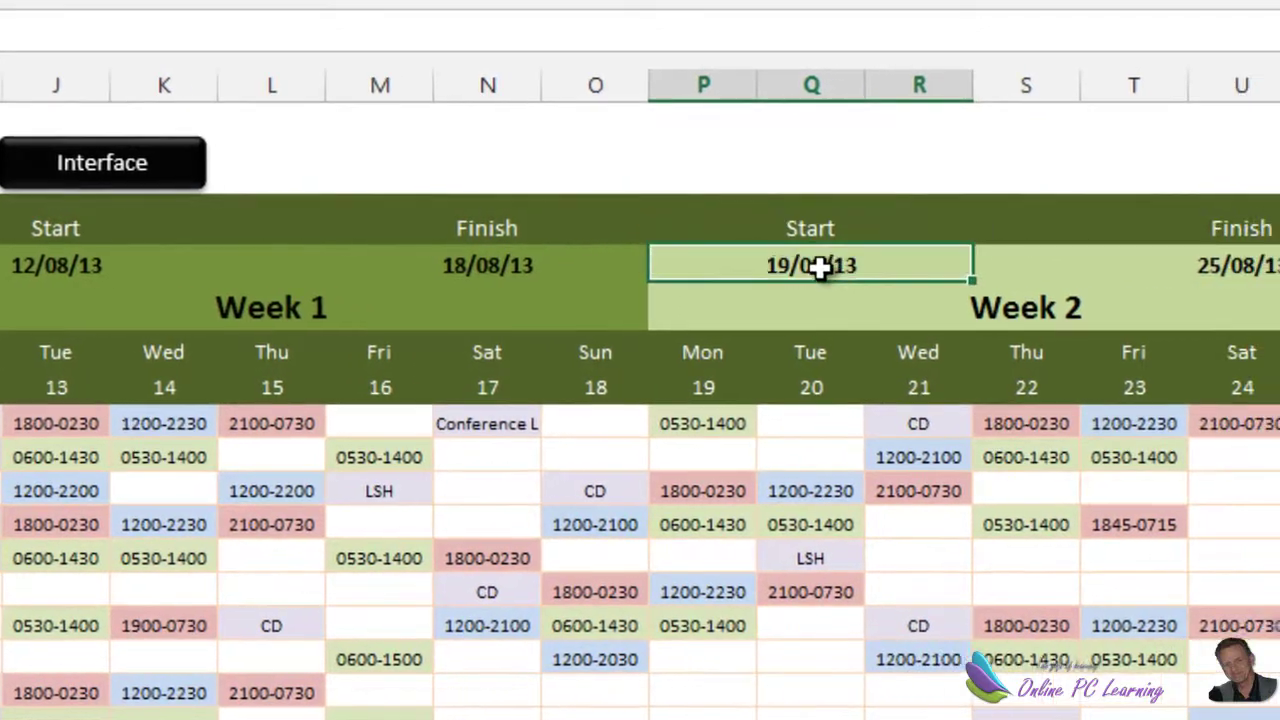
pyautogui.click(786, 388)
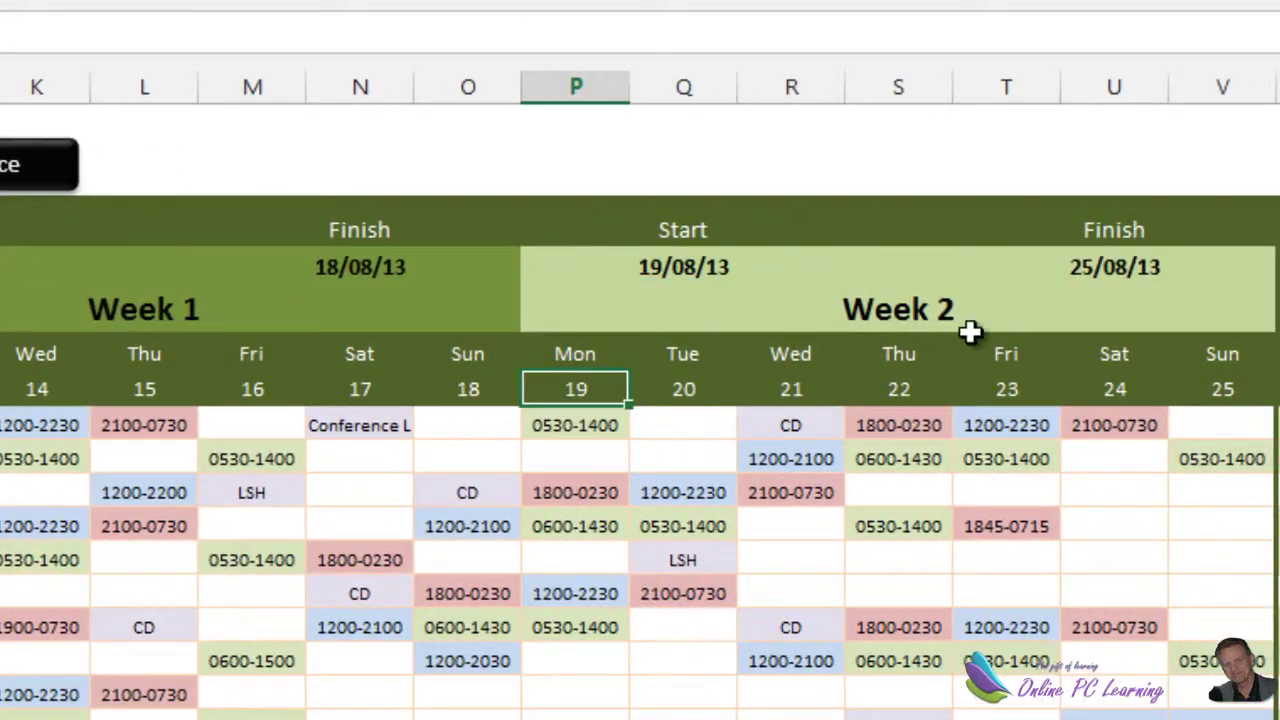
pyautogui.click(1140, 267)
pyautogui.click(1230, 388)
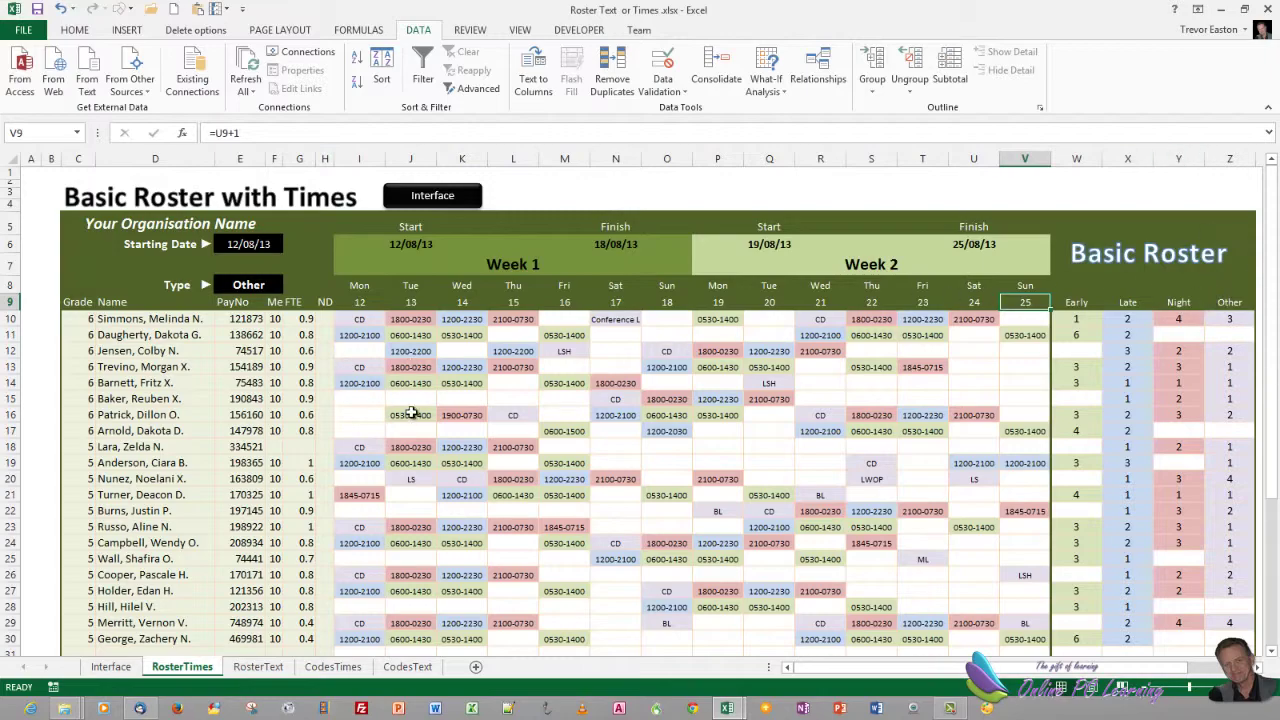
pyautogui.scroll(-2, 411, 413)
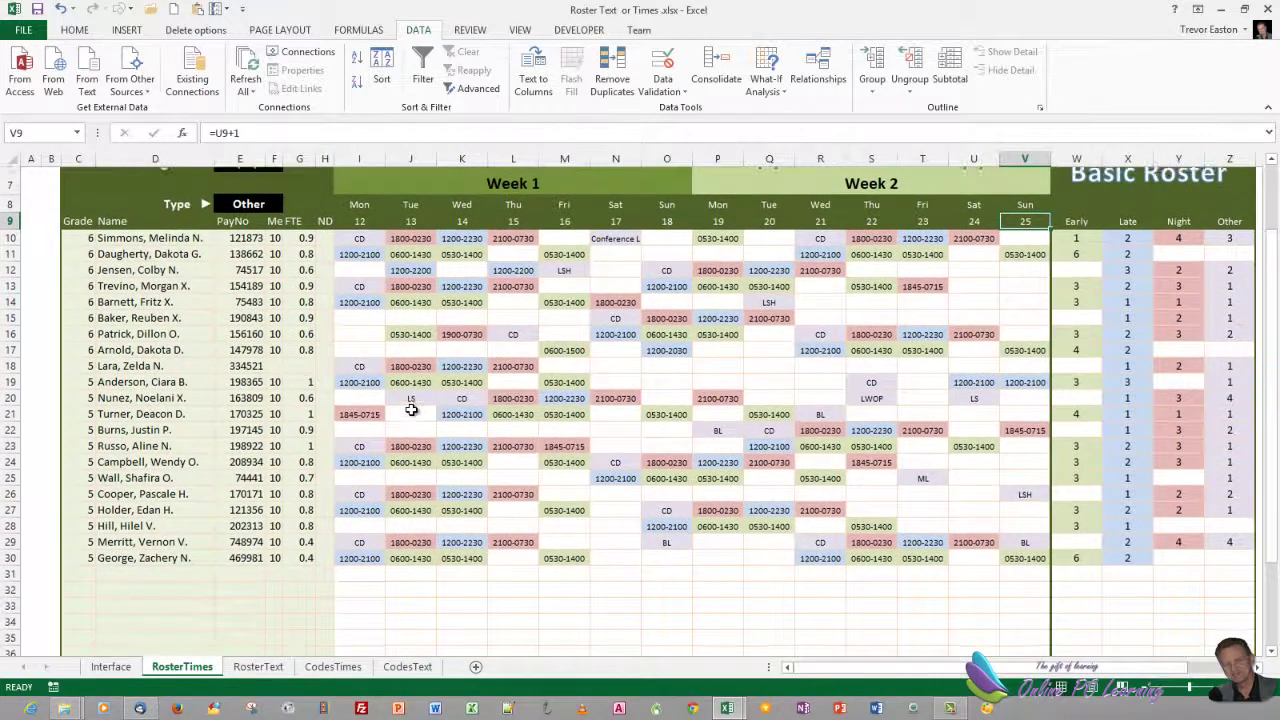
pyautogui.scroll(1, 408, 408)
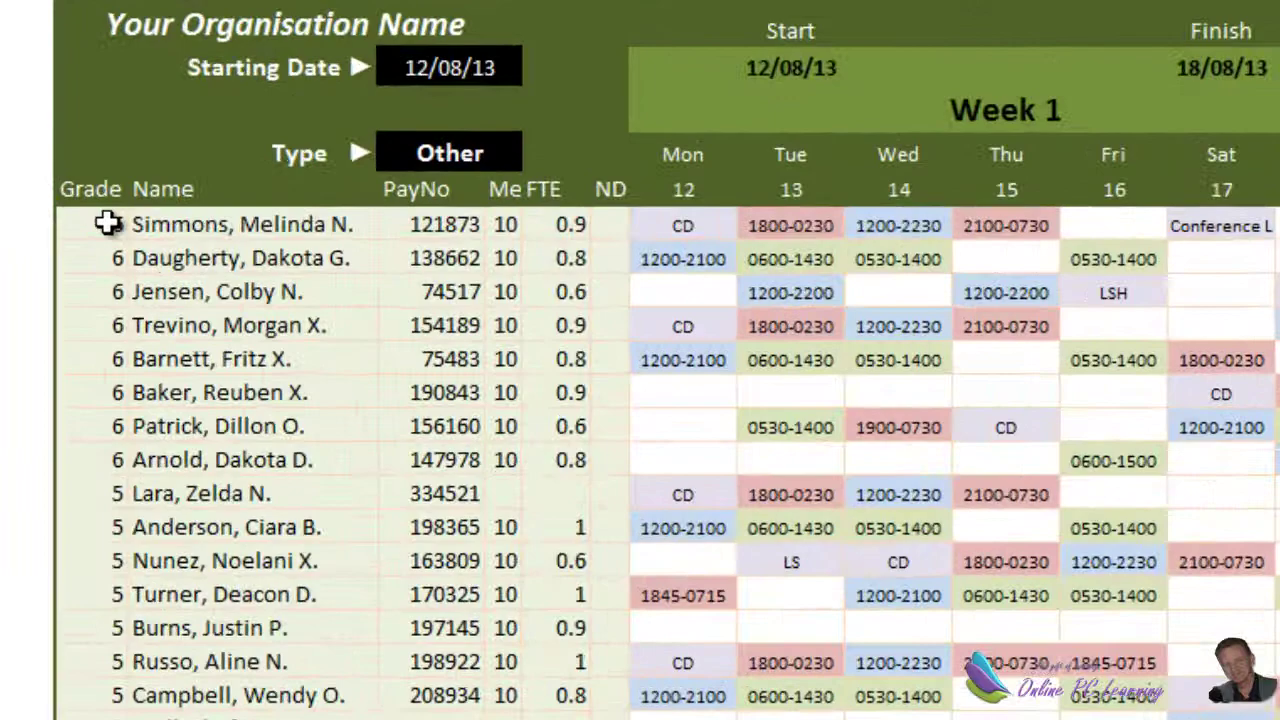
pyautogui.click(104, 256)
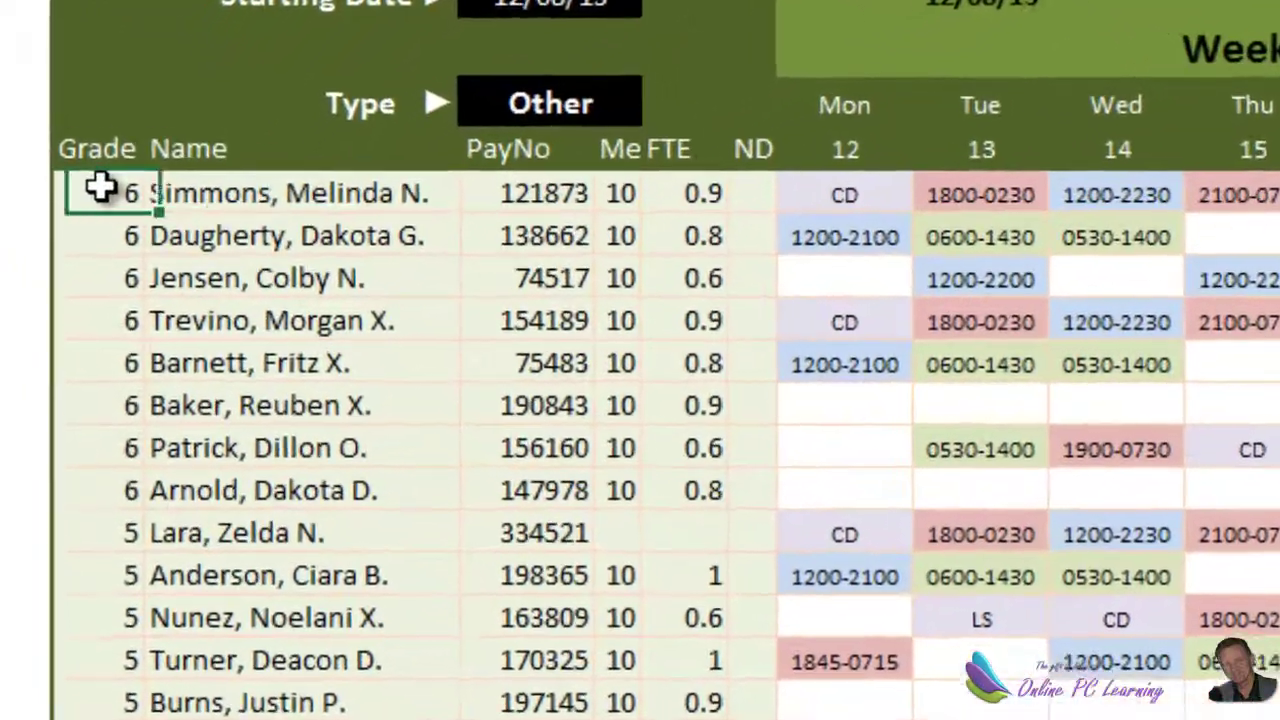
pyautogui.click(184, 256)
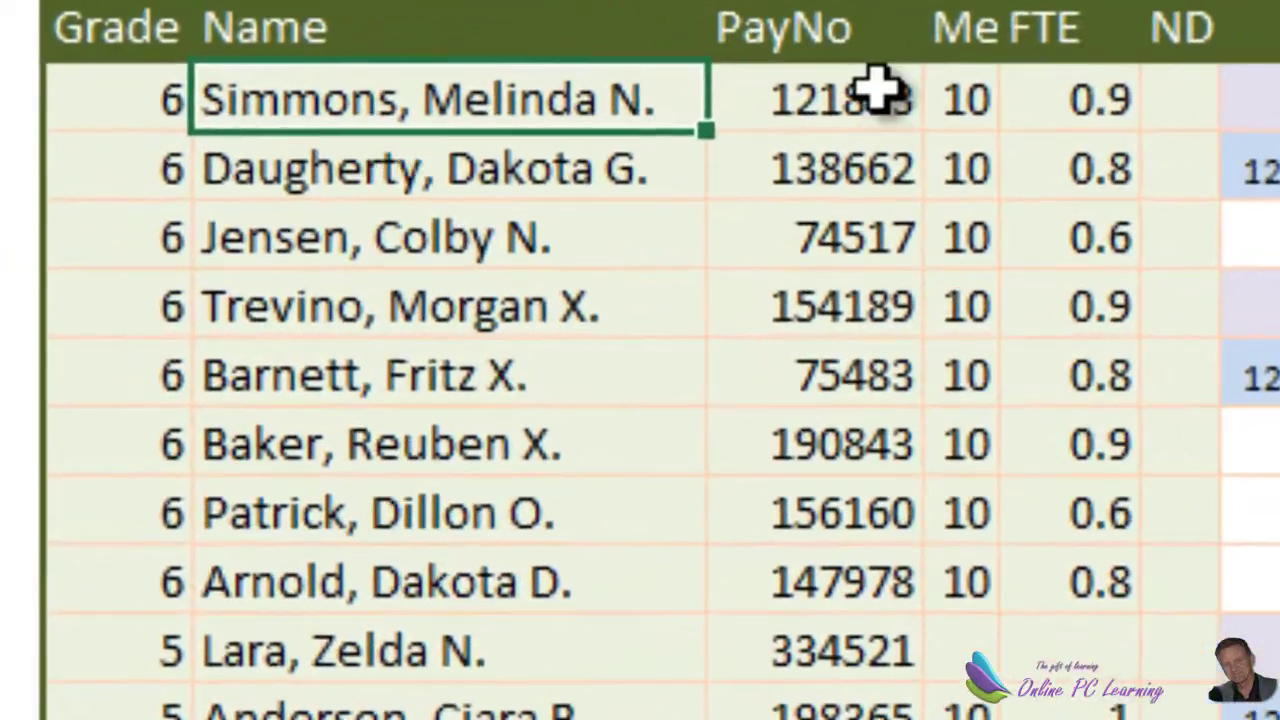
pyautogui.click(770, 130)
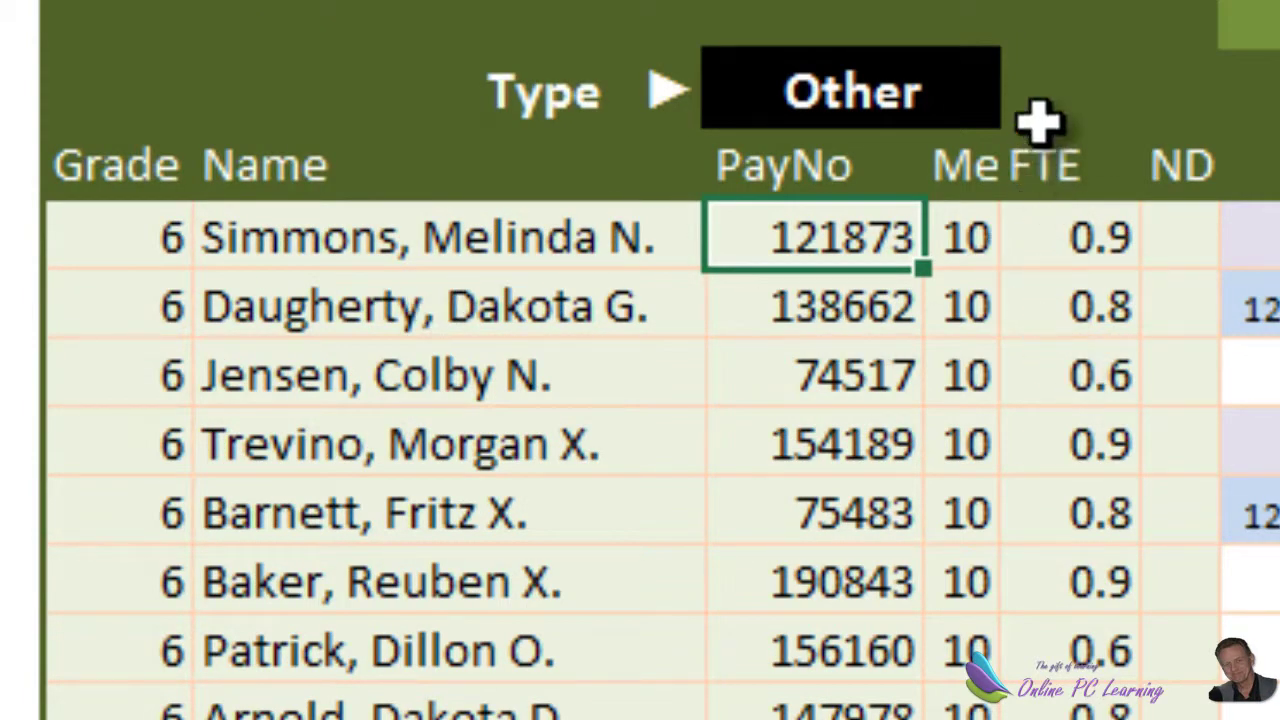
pyautogui.click(965, 240)
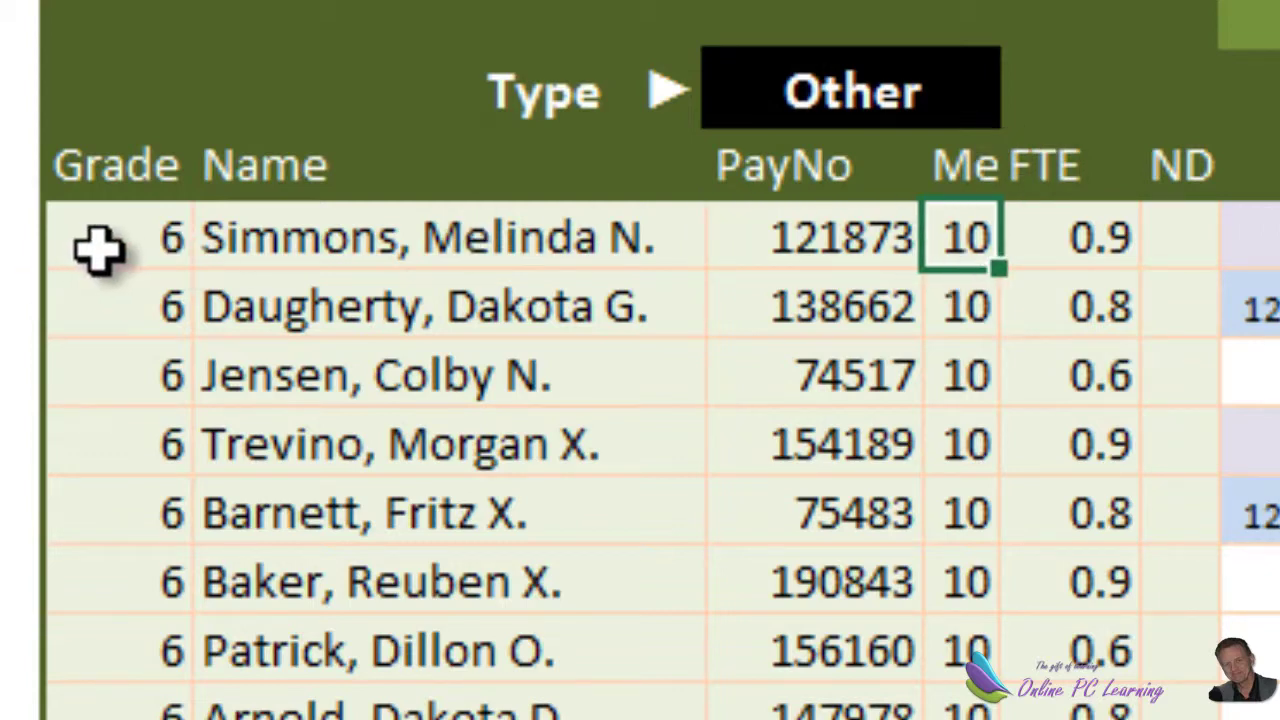
pyautogui.click(131, 241)
pyautogui.click(430, 238)
pyautogui.click(862, 255)
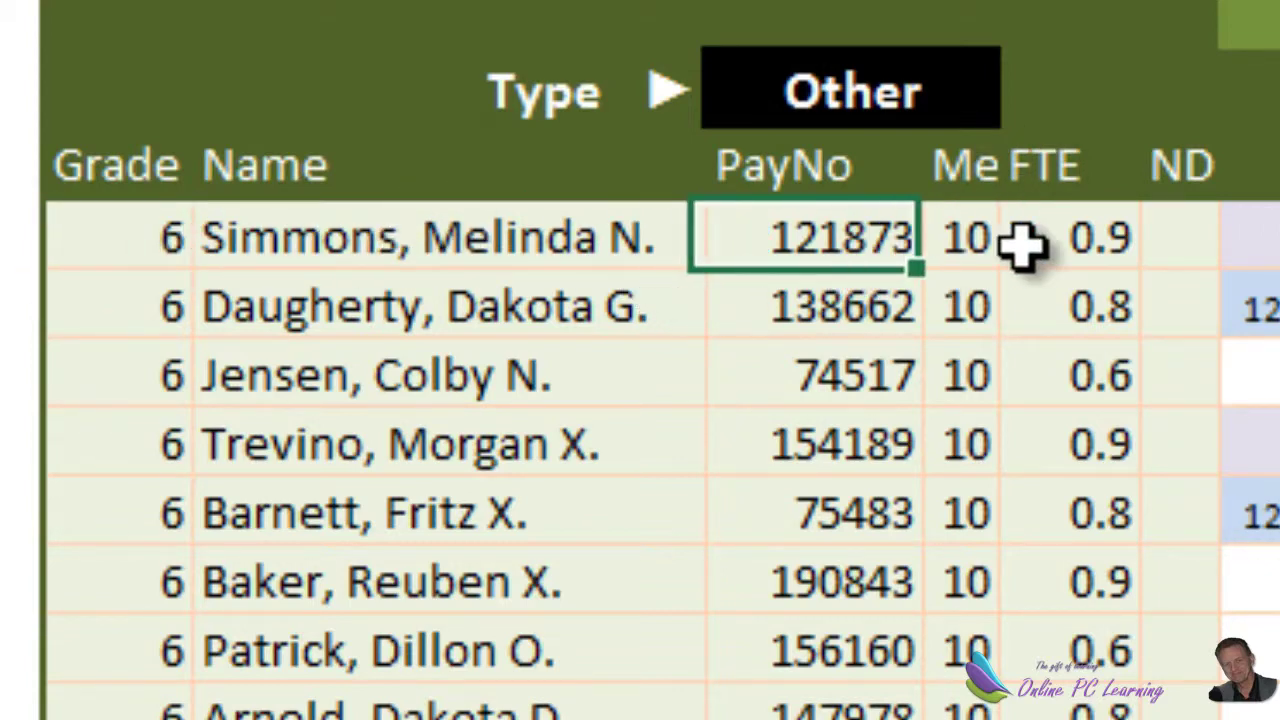
pyautogui.click(967, 255)
pyautogui.click(1058, 258)
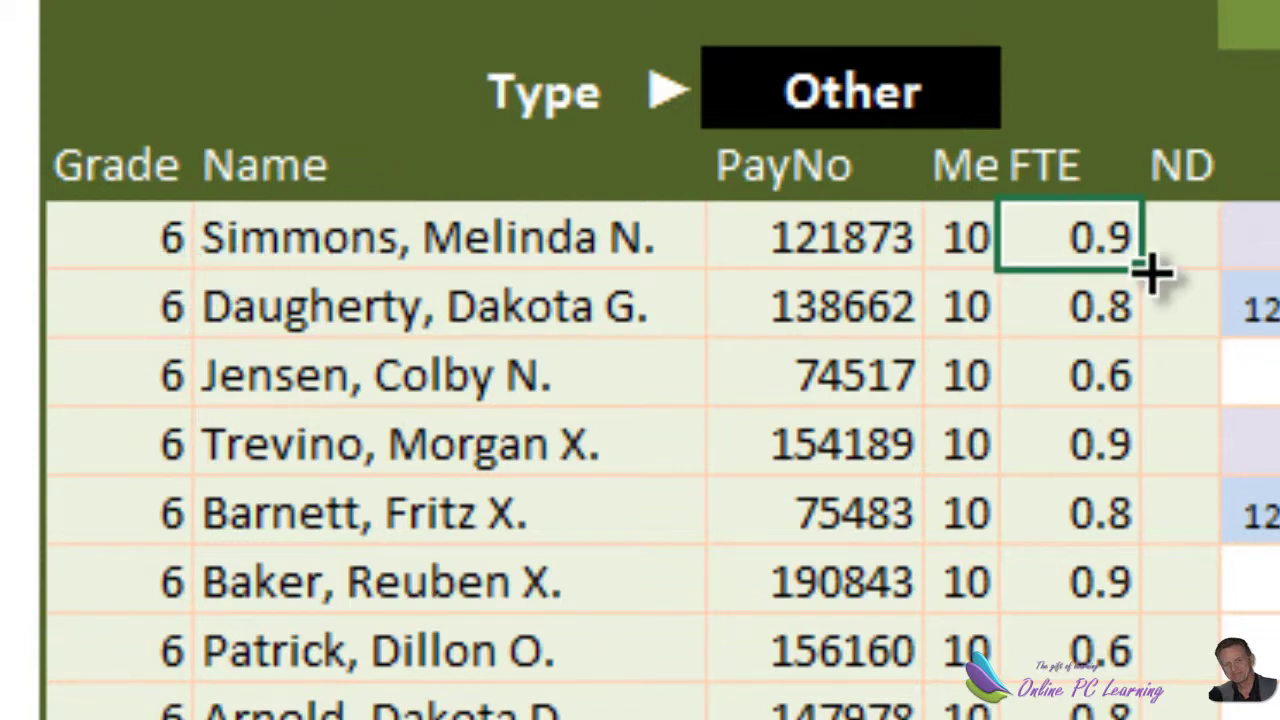
pyautogui.click(1183, 244)
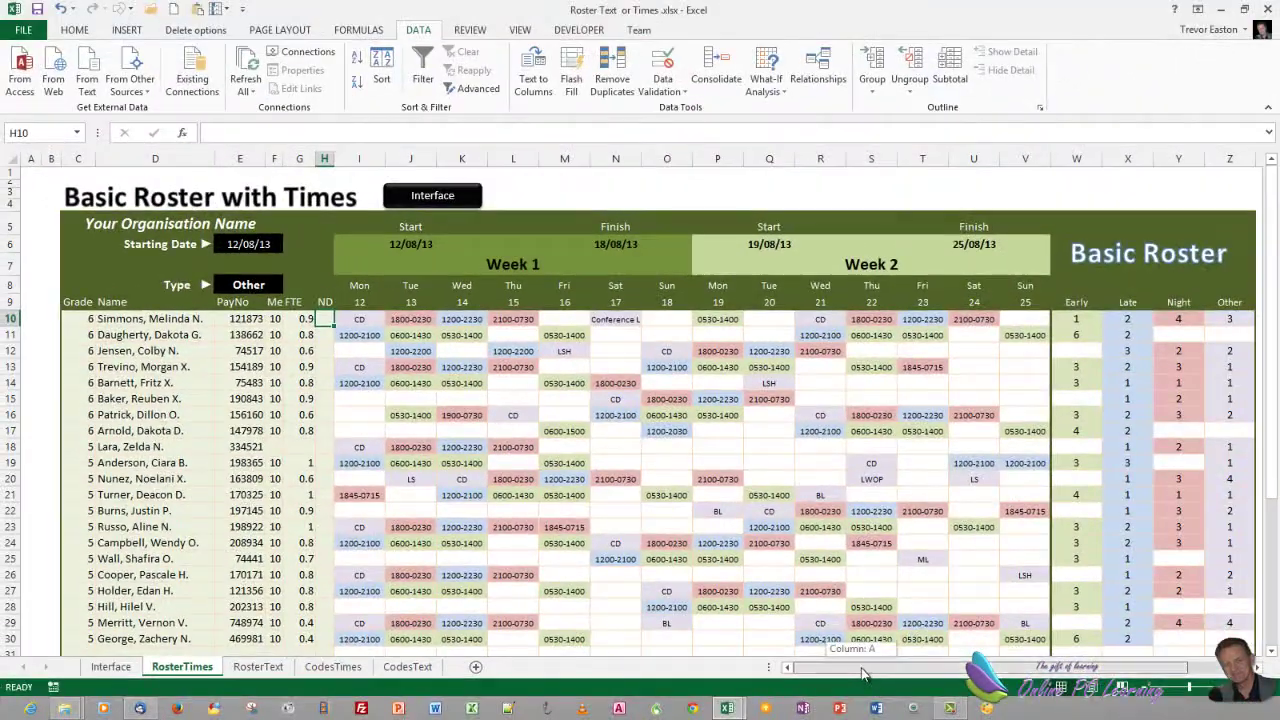
# Review and confirm the W10 Early formula =COUNTIF(I10:V10,"<1200*").
pyautogui.moveTo(866, 668); pyautogui.dragTo(930, 667)
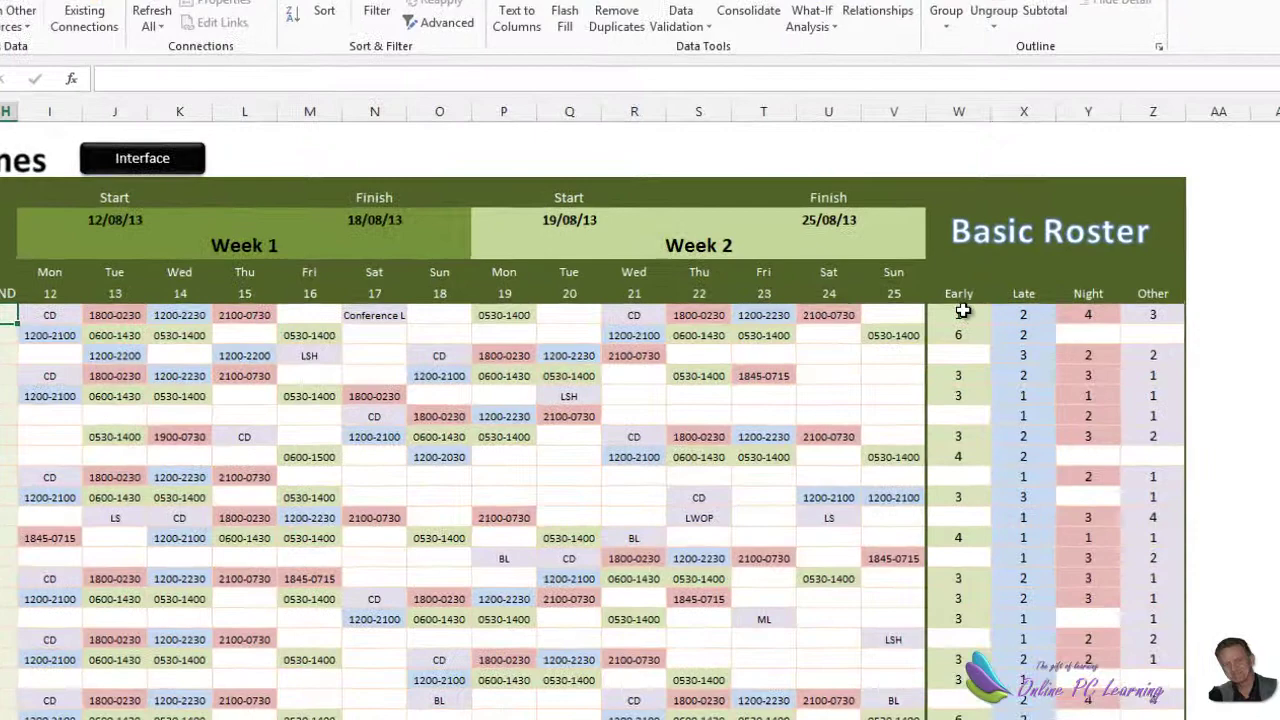
pyautogui.click(962, 312)
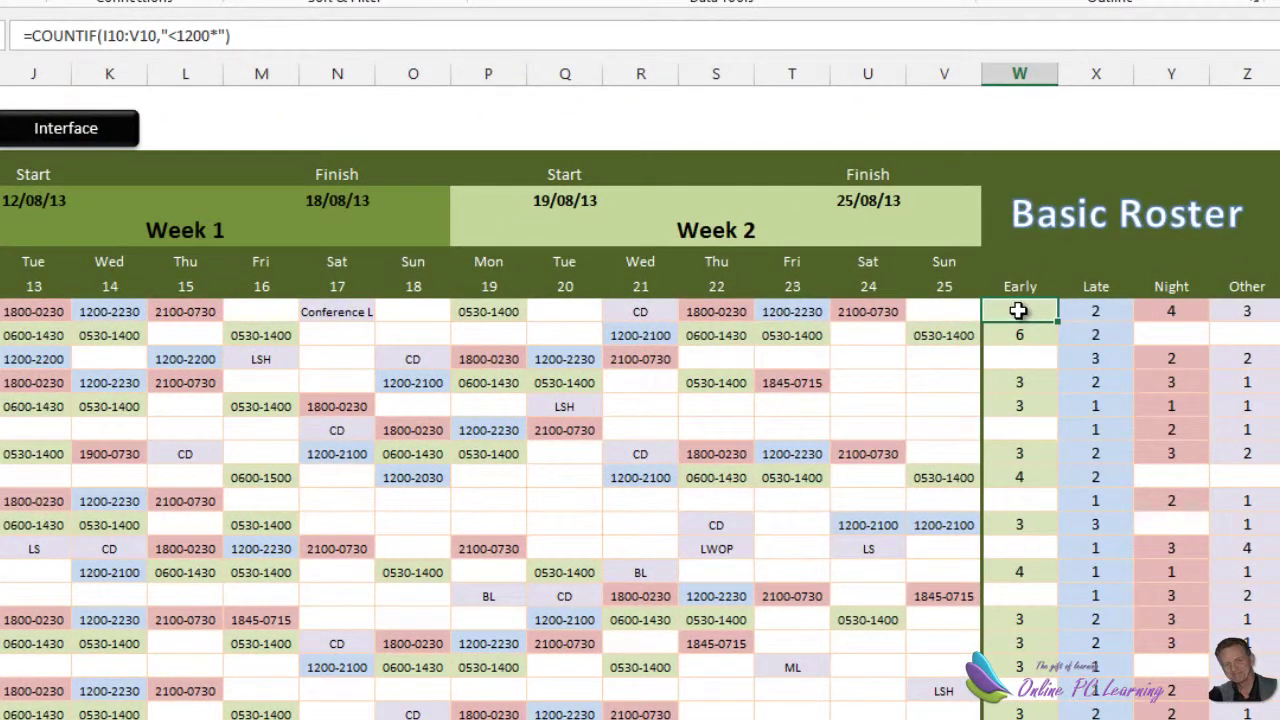
pyautogui.click(133, 37)
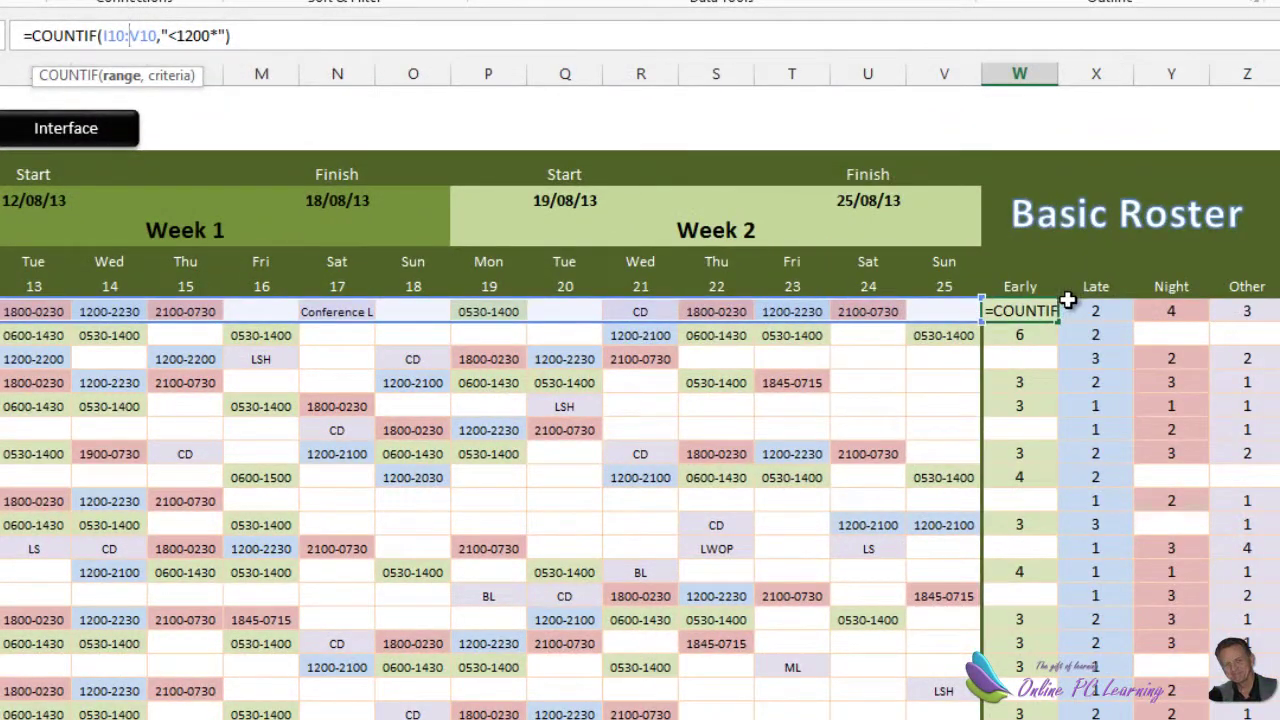
pyautogui.press('Return')
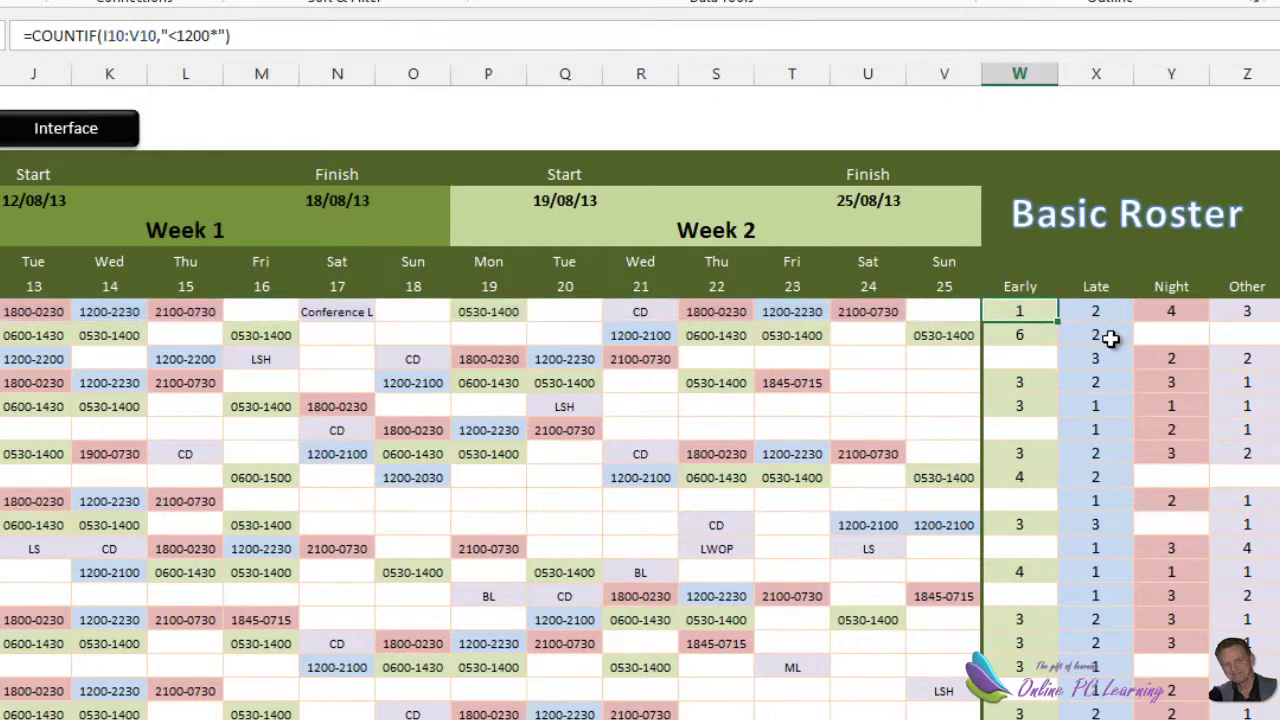
# Open the X10 Late formula to inspect its 1200 criterion.
pyautogui.click(1100, 310)
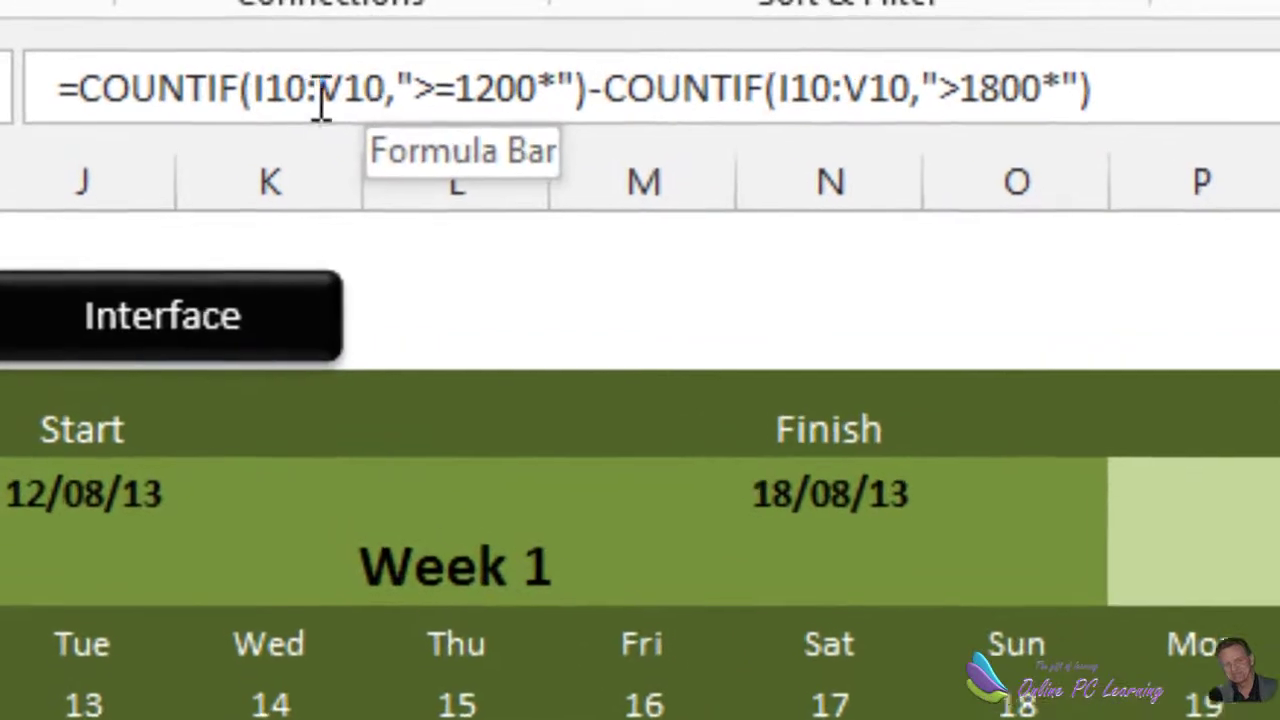
pyautogui.click(240, 66)
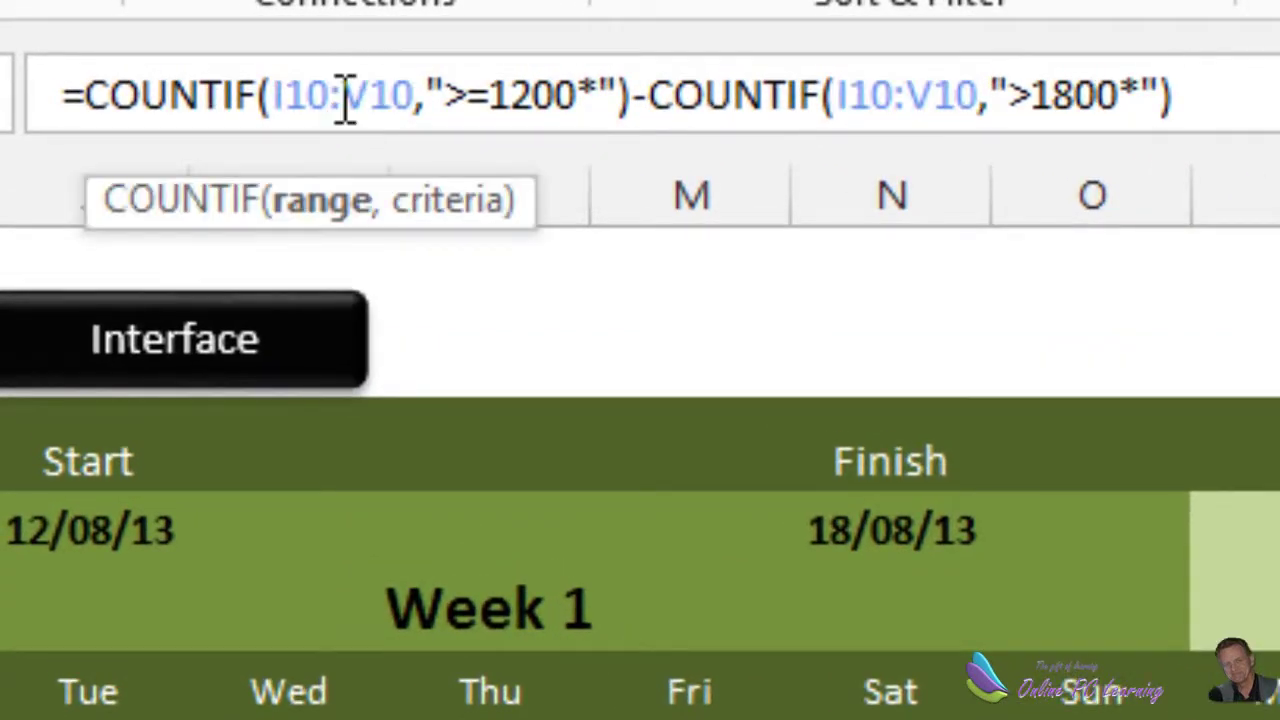
pyautogui.click(516, 72)
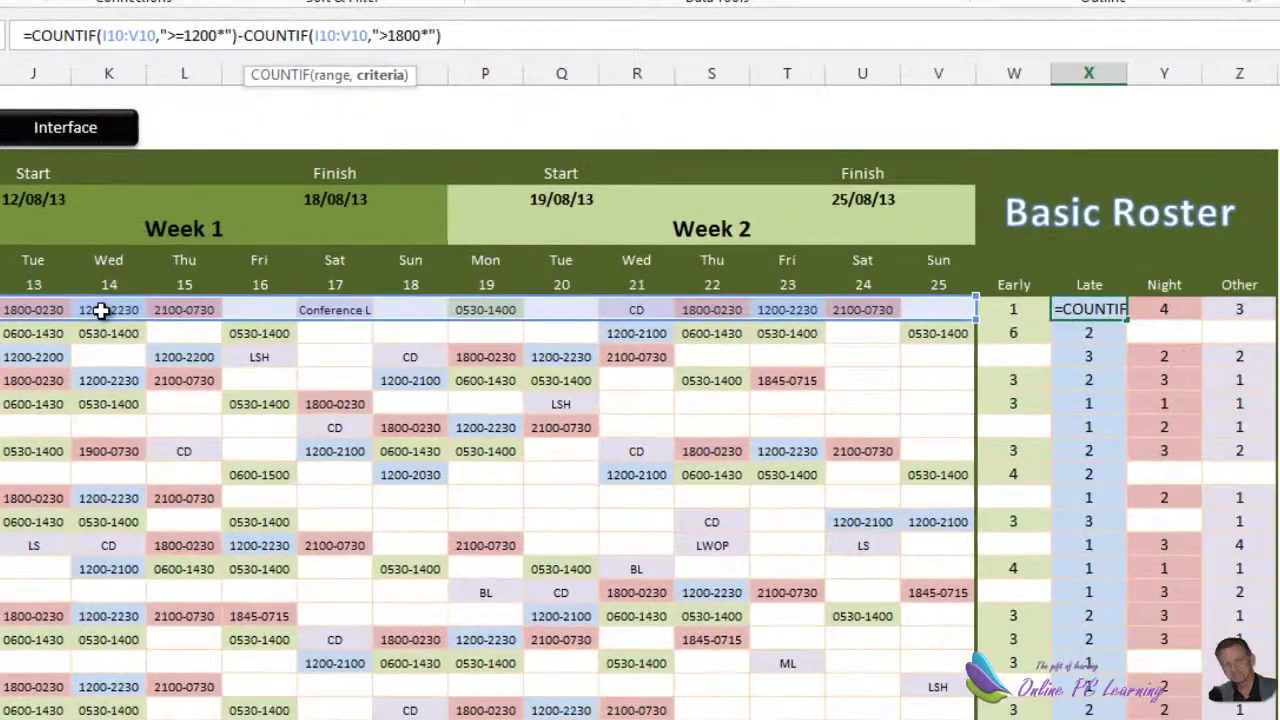
# Change the Y10 Night formula's ">A" criterion to ">=A", giving 4.
pyautogui.click(1167, 309)
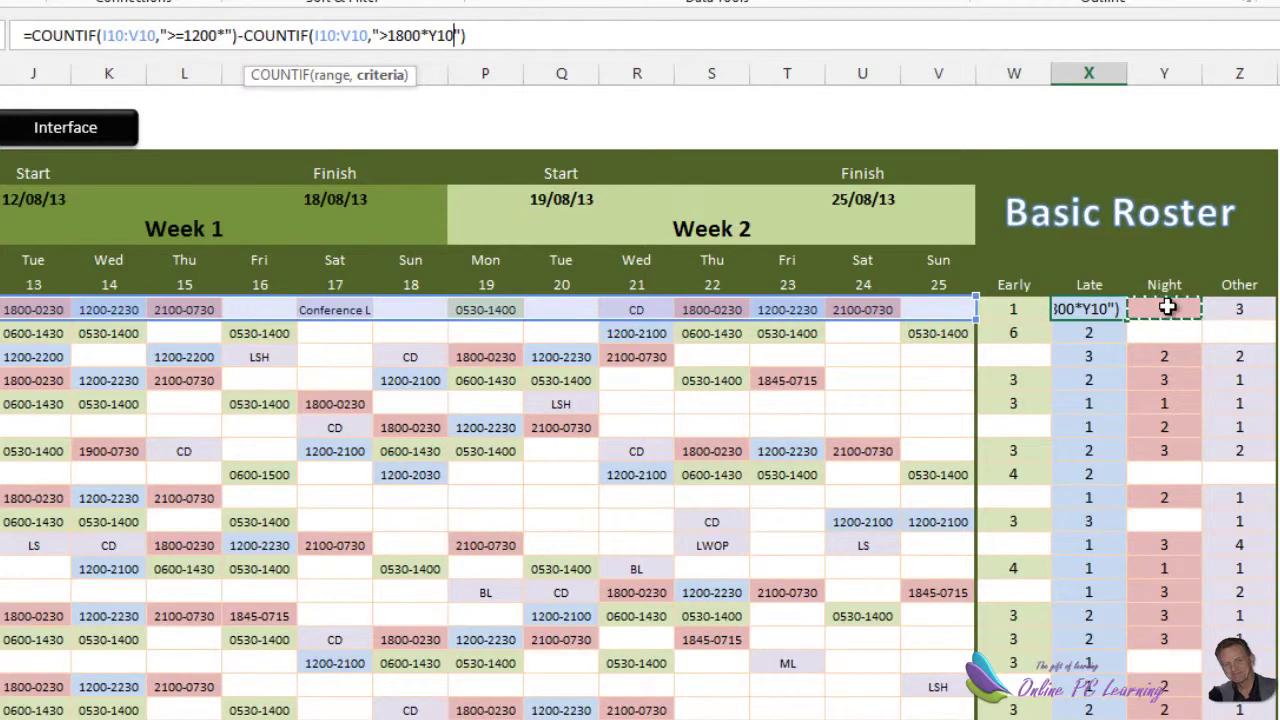
pyautogui.press('Escape')
pyautogui.click(1166, 309)
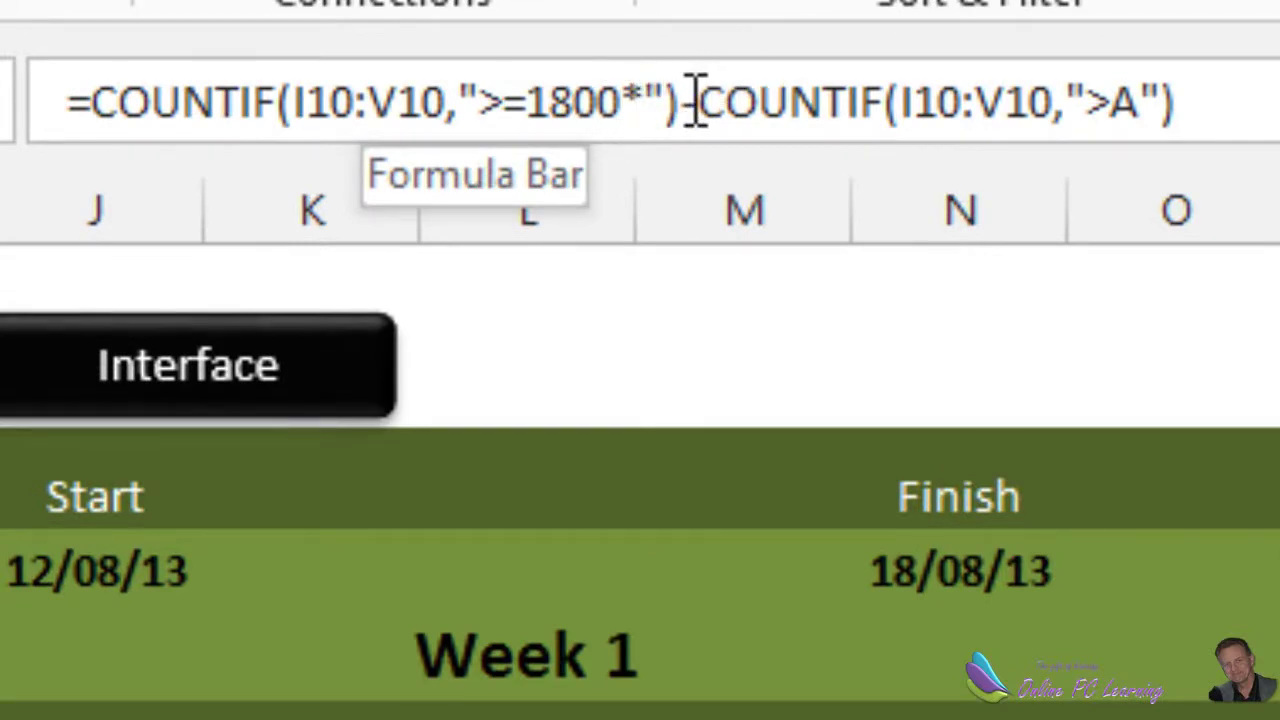
pyautogui.click(1110, 98)
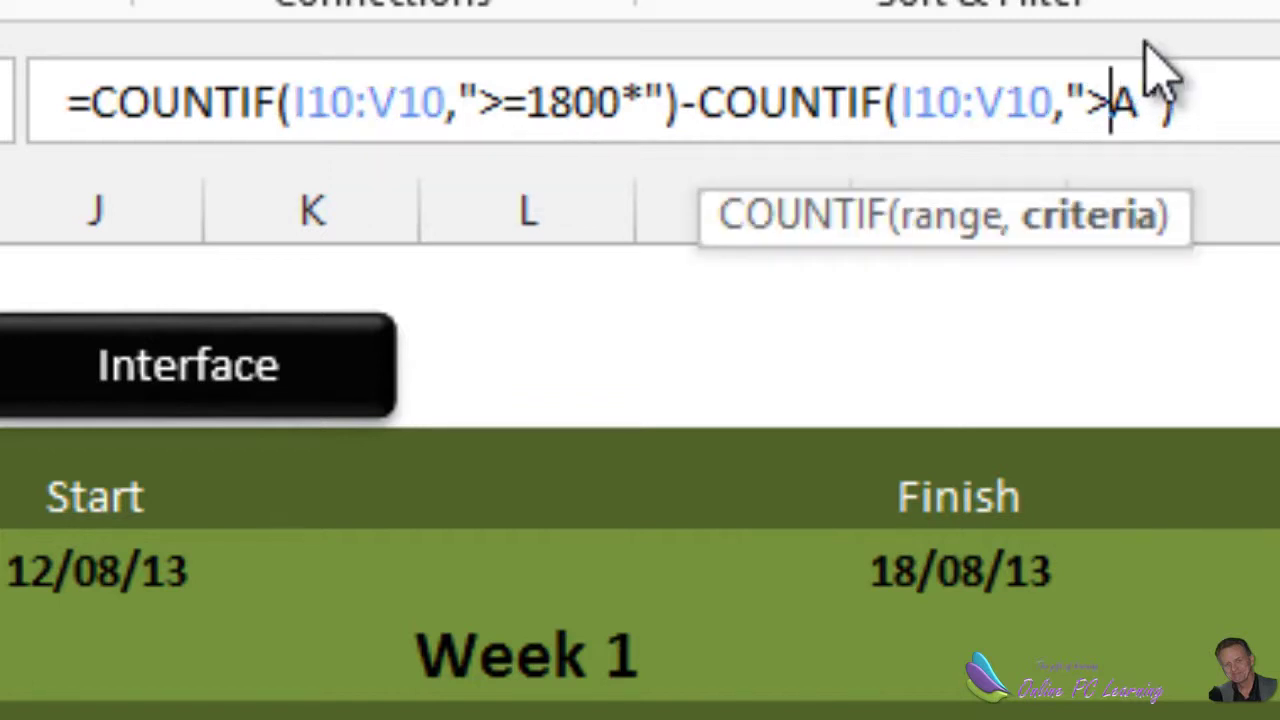
pyautogui.write('=')
pyautogui.press('Return')
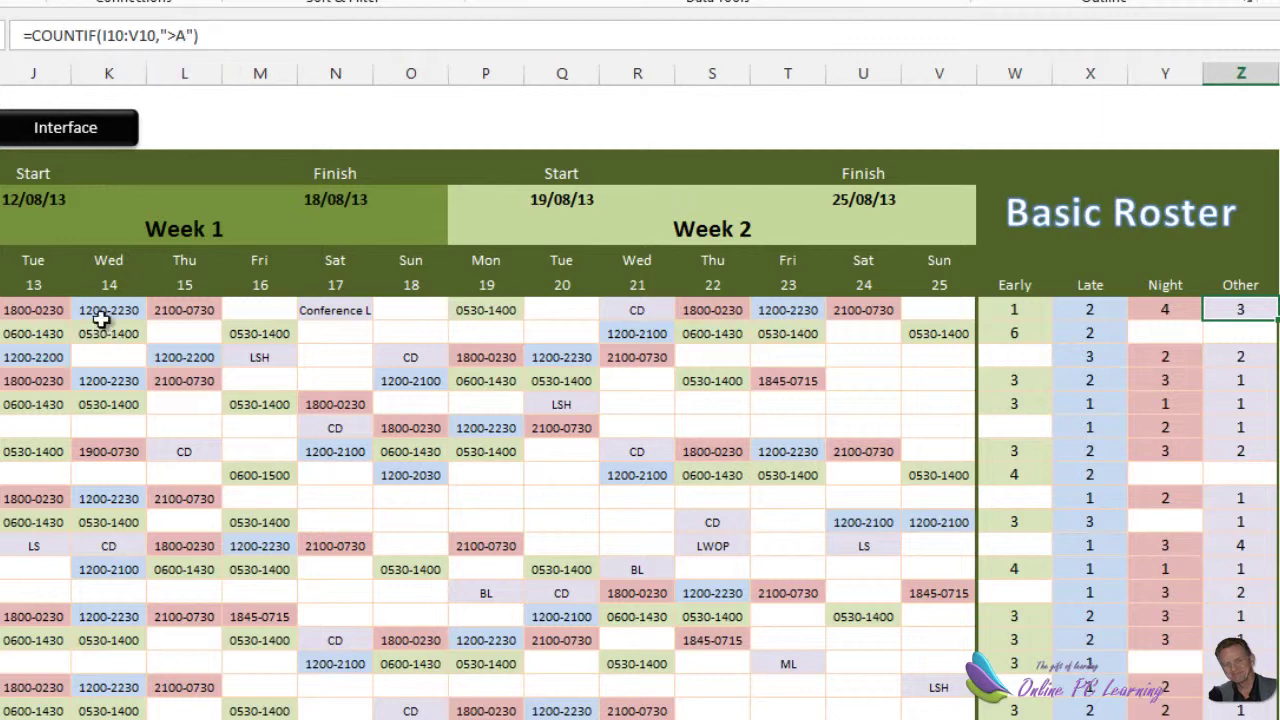
# Change the Z10 Other formula's ">A" criterion to ">=A", giving 3.
pyautogui.click(150, 36)
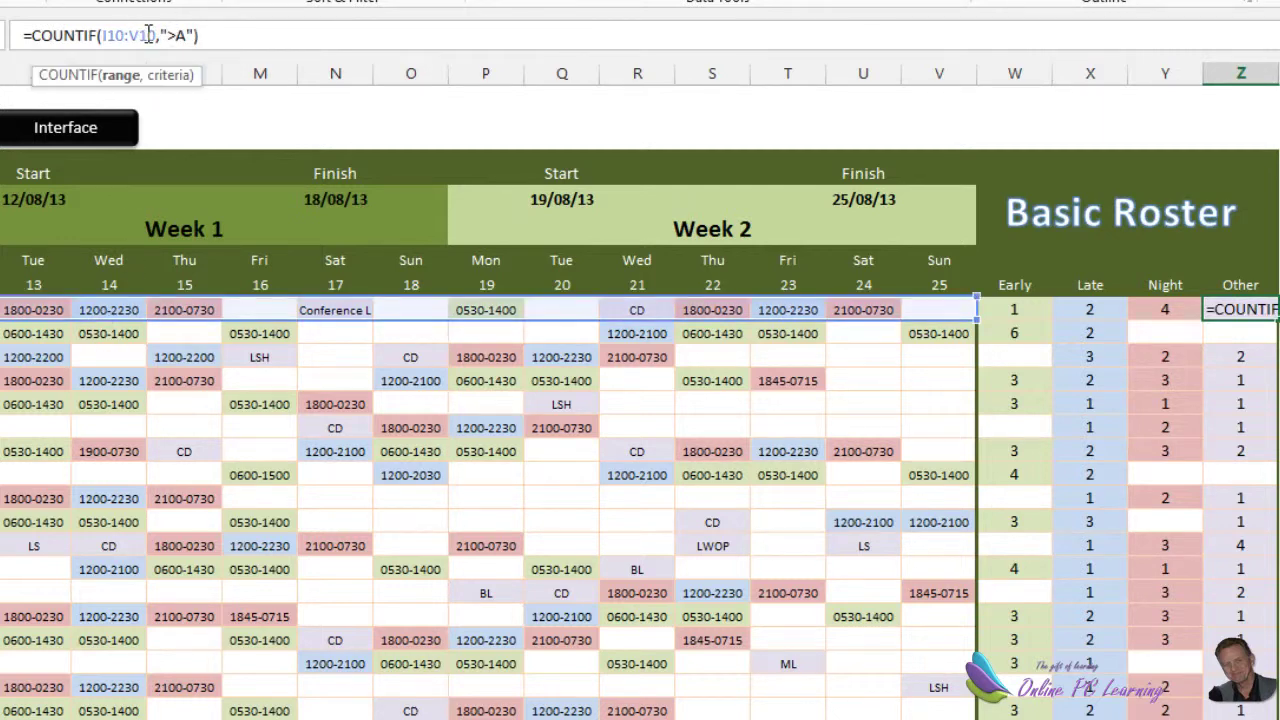
pyautogui.click(178, 34)
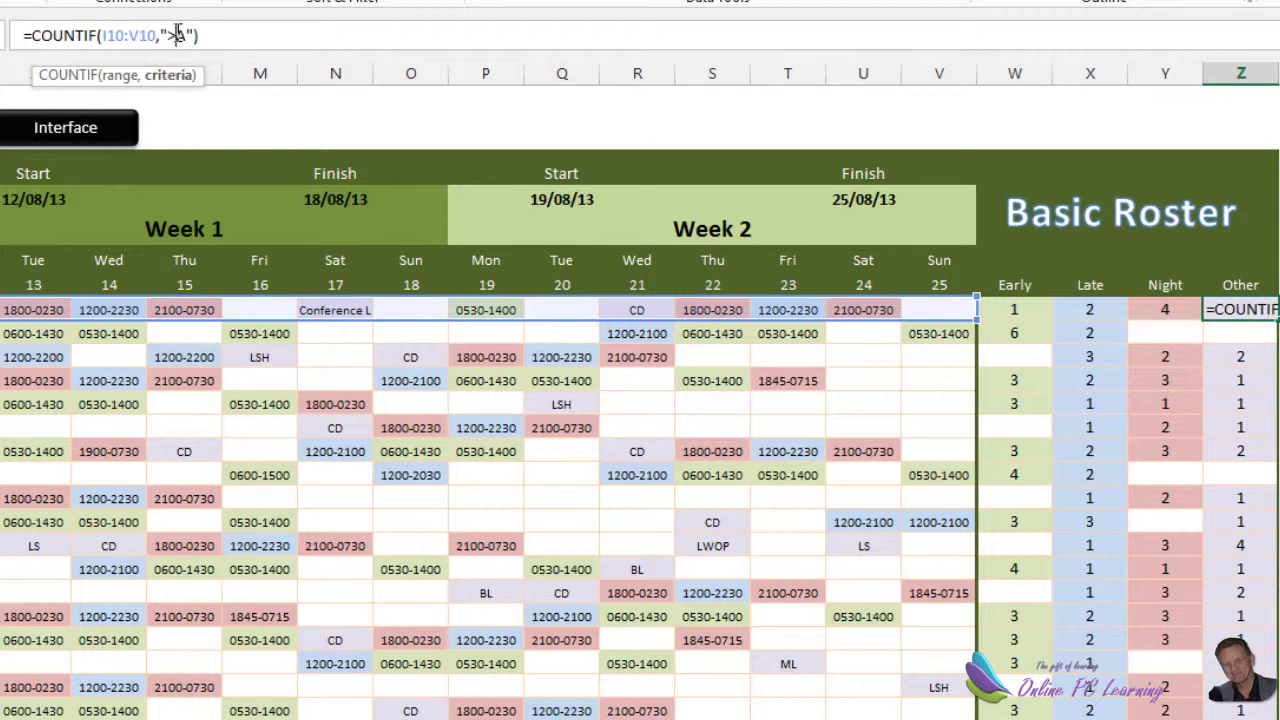
pyautogui.write('=')
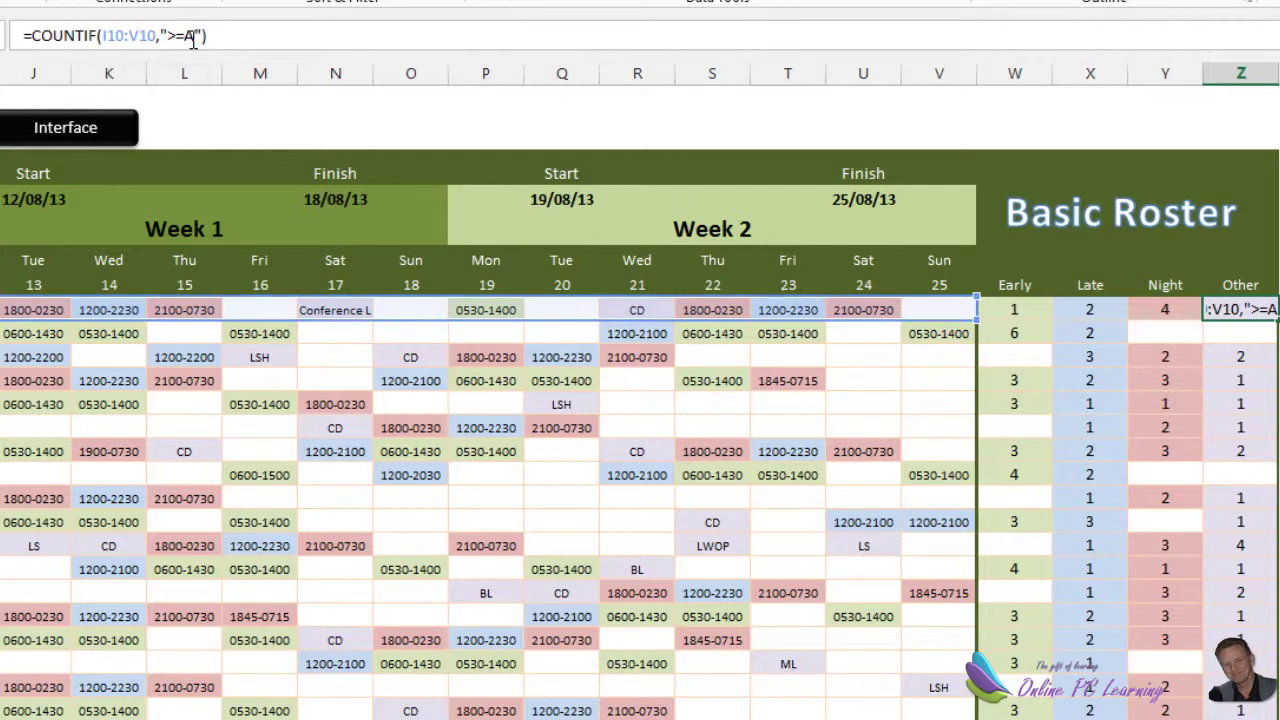
pyautogui.press('Return')
pyautogui.click(1245, 308)
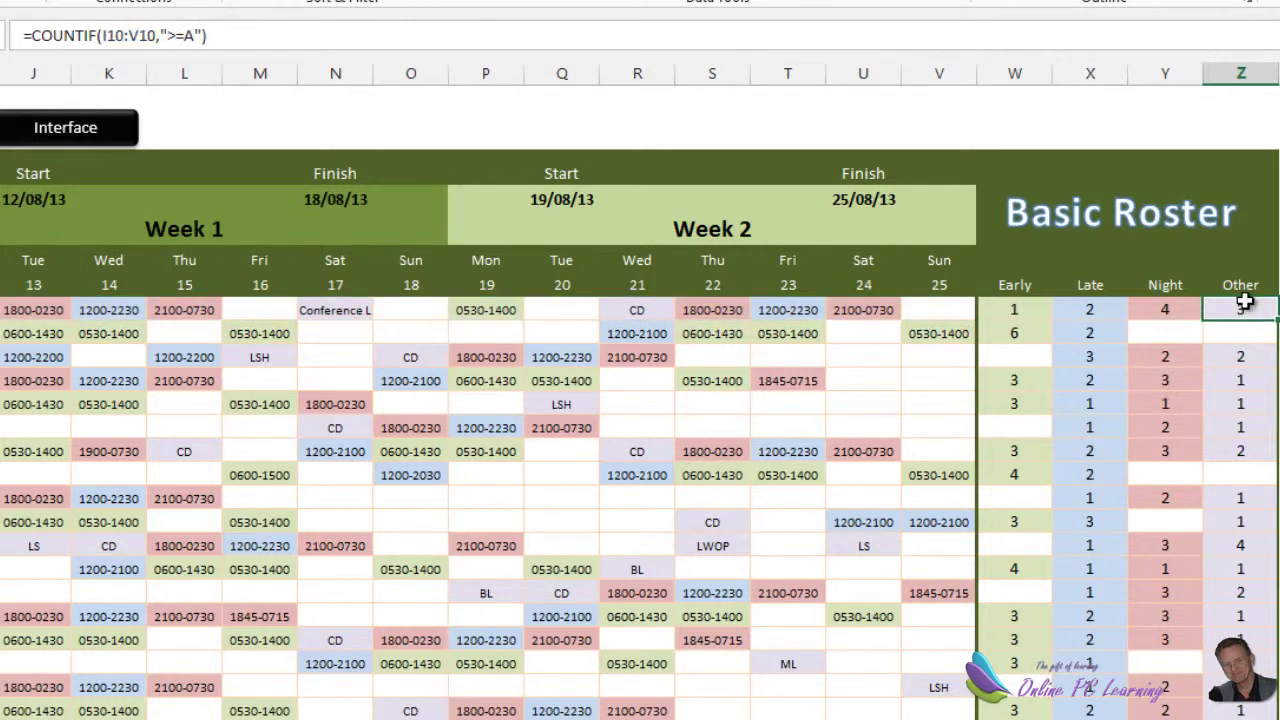
pyautogui.press('Left')
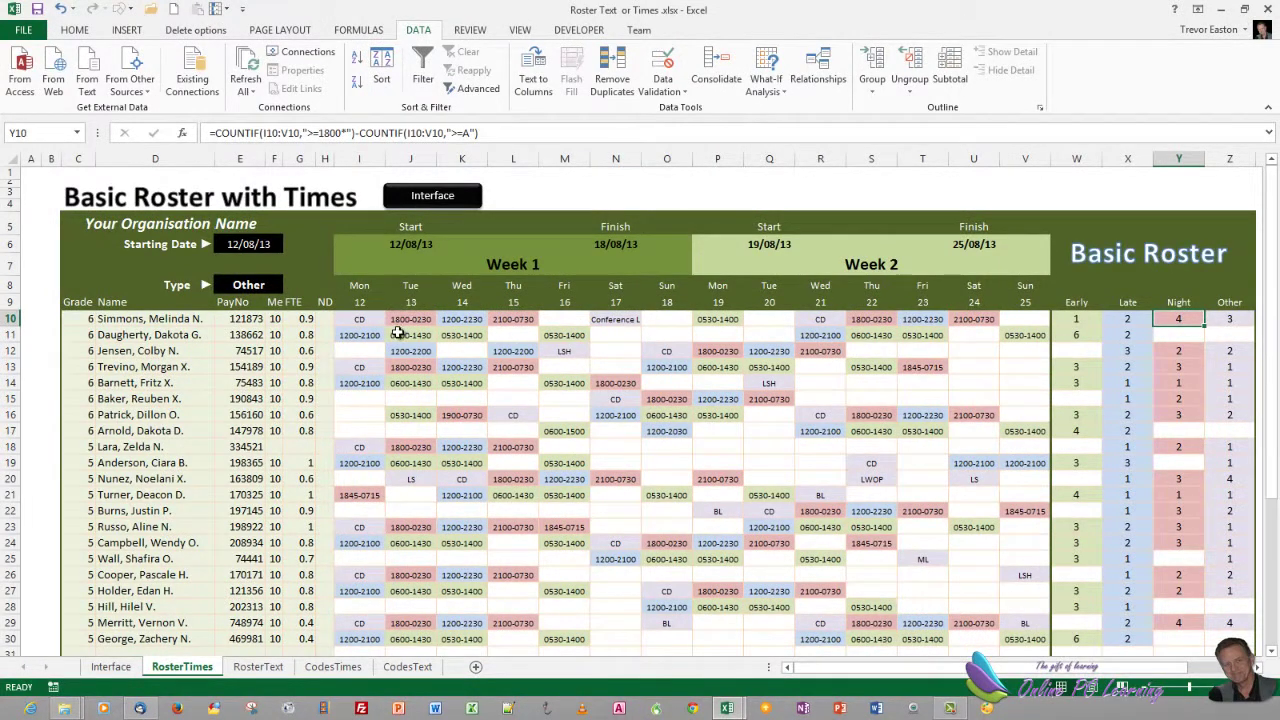
# Check the Monday 12 shifts and review the daily Early total formula in I38.
pyautogui.click(352, 320)
pyautogui.click(418, 322)
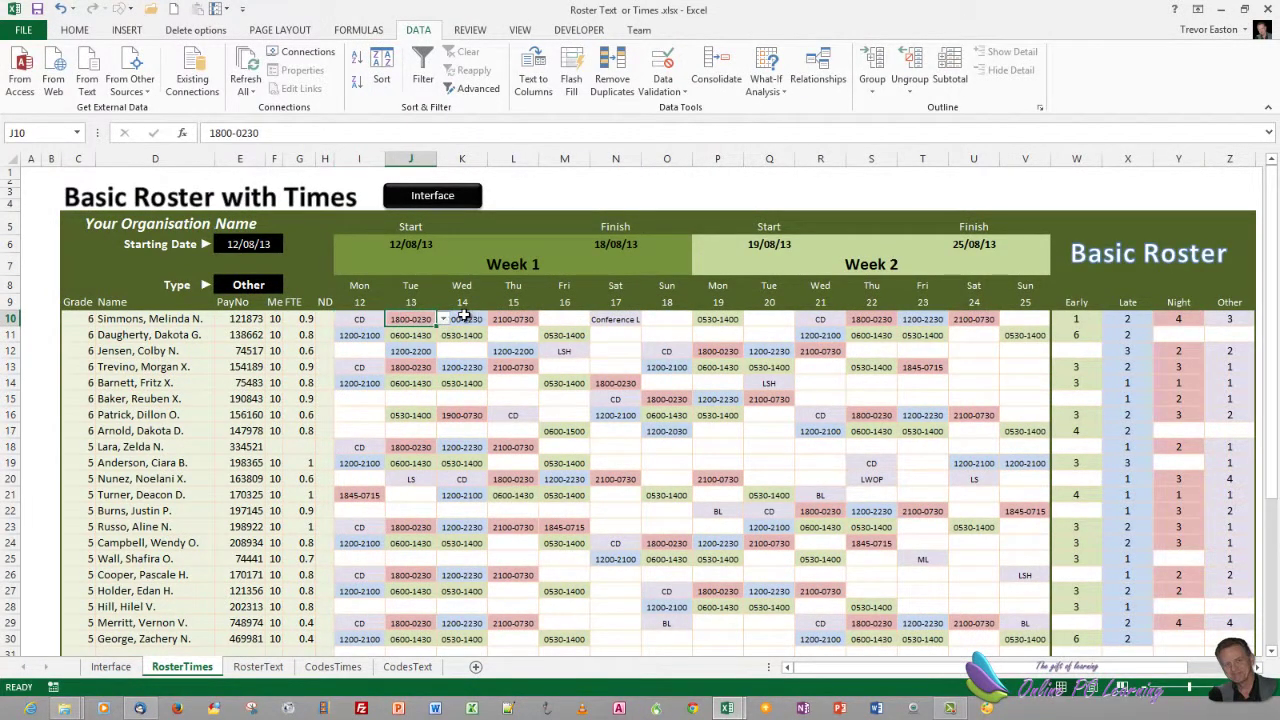
pyautogui.click(463, 318)
pyautogui.scroll(-5, 430, 370)
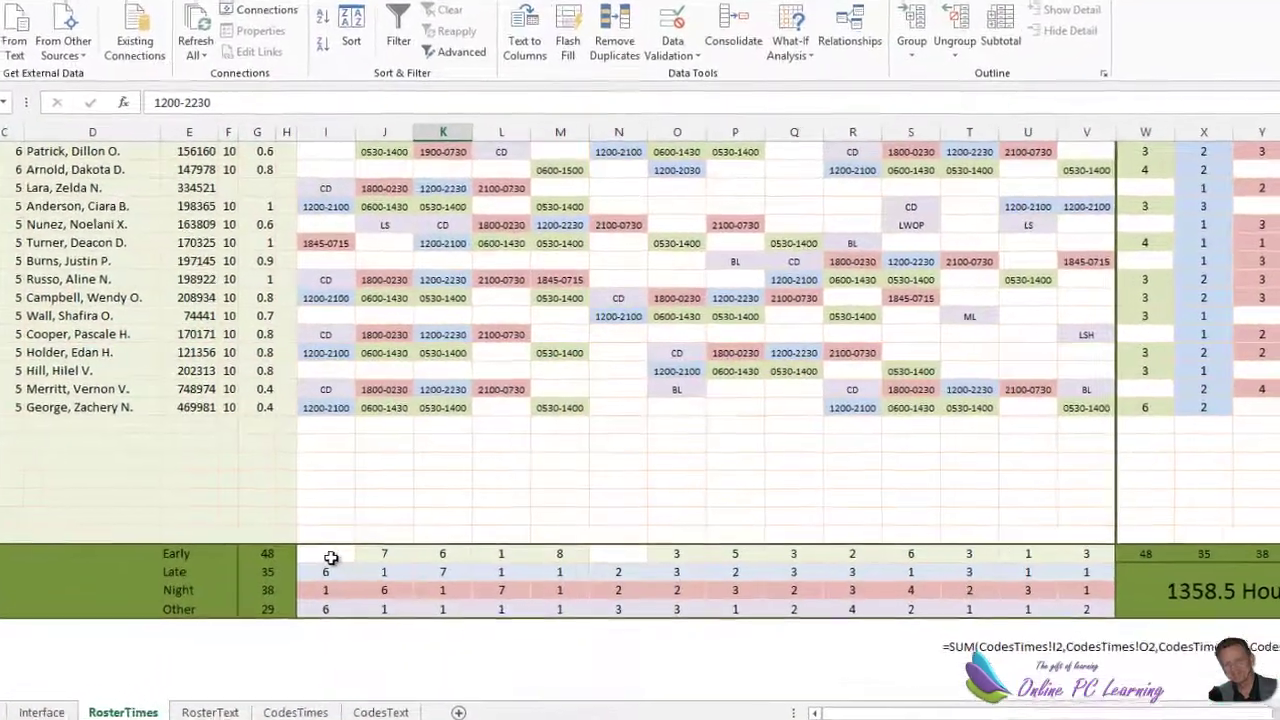
pyautogui.click(363, 530)
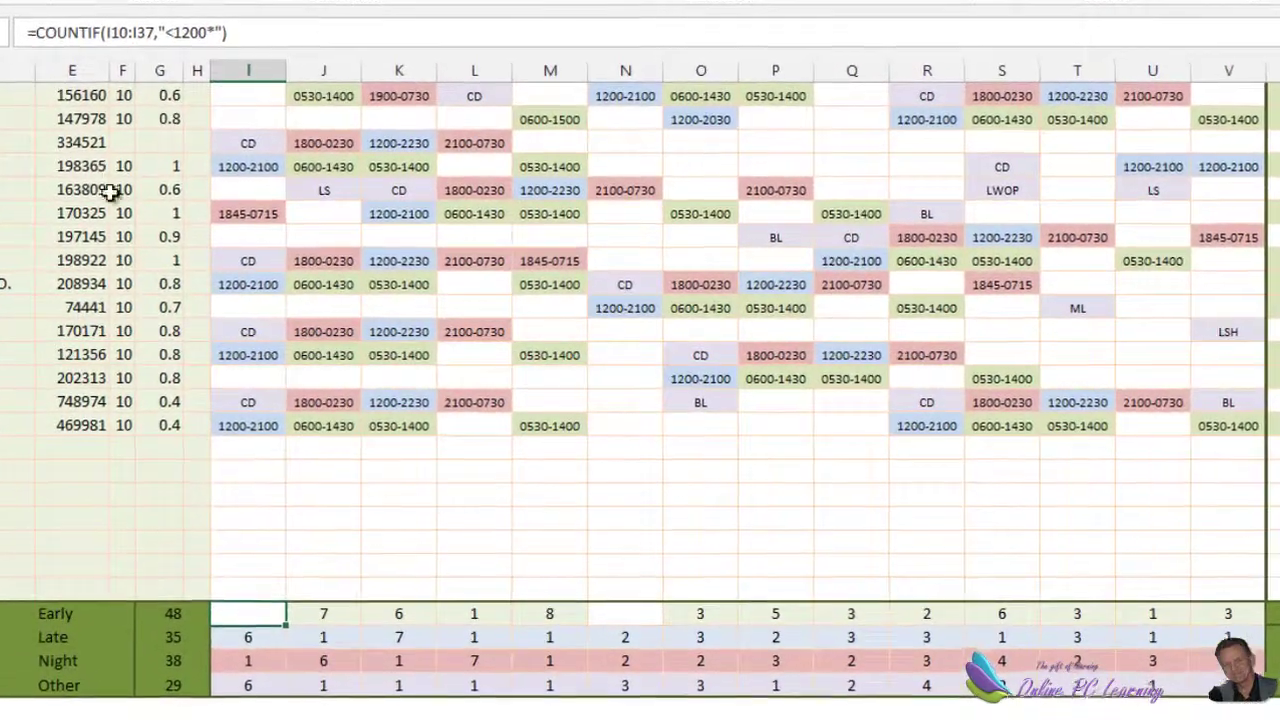
pyautogui.click(128, 27)
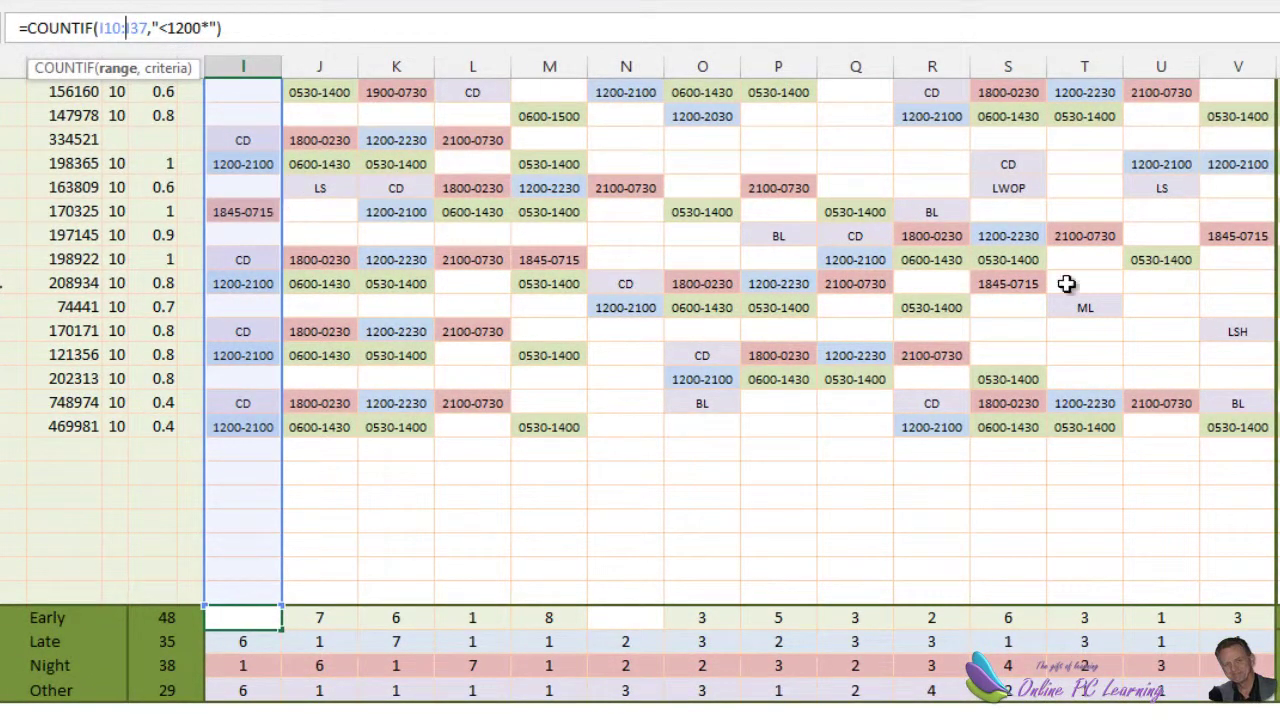
pyautogui.scroll(2, 640, 330)
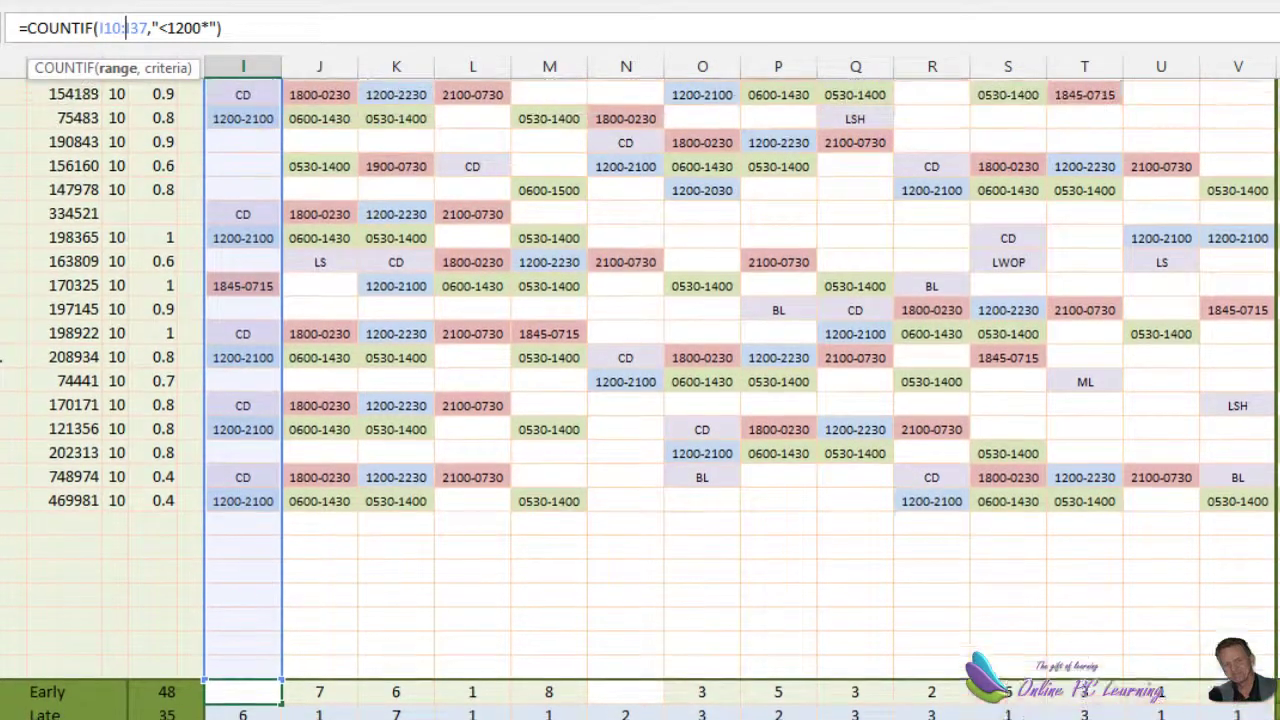
pyautogui.scroll(1, 640, 330)
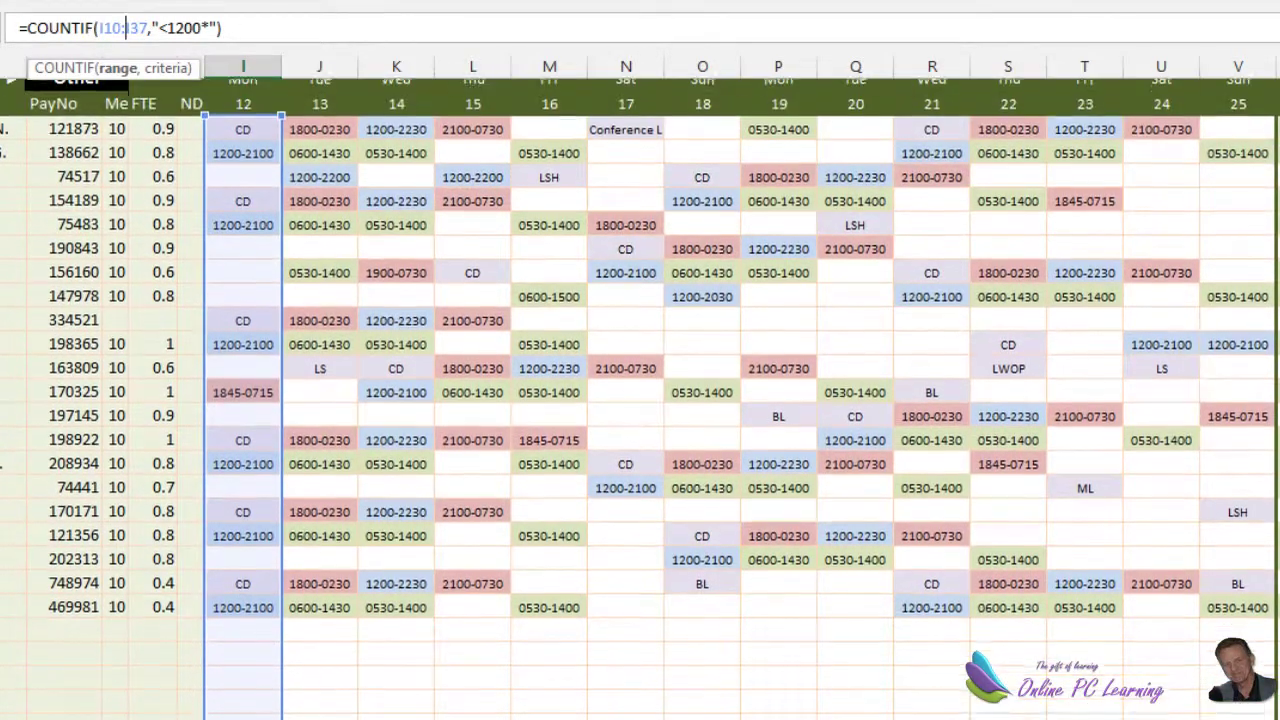
pyautogui.scroll(-3, 640, 330)
pyautogui.scroll(-1, 640, 330)
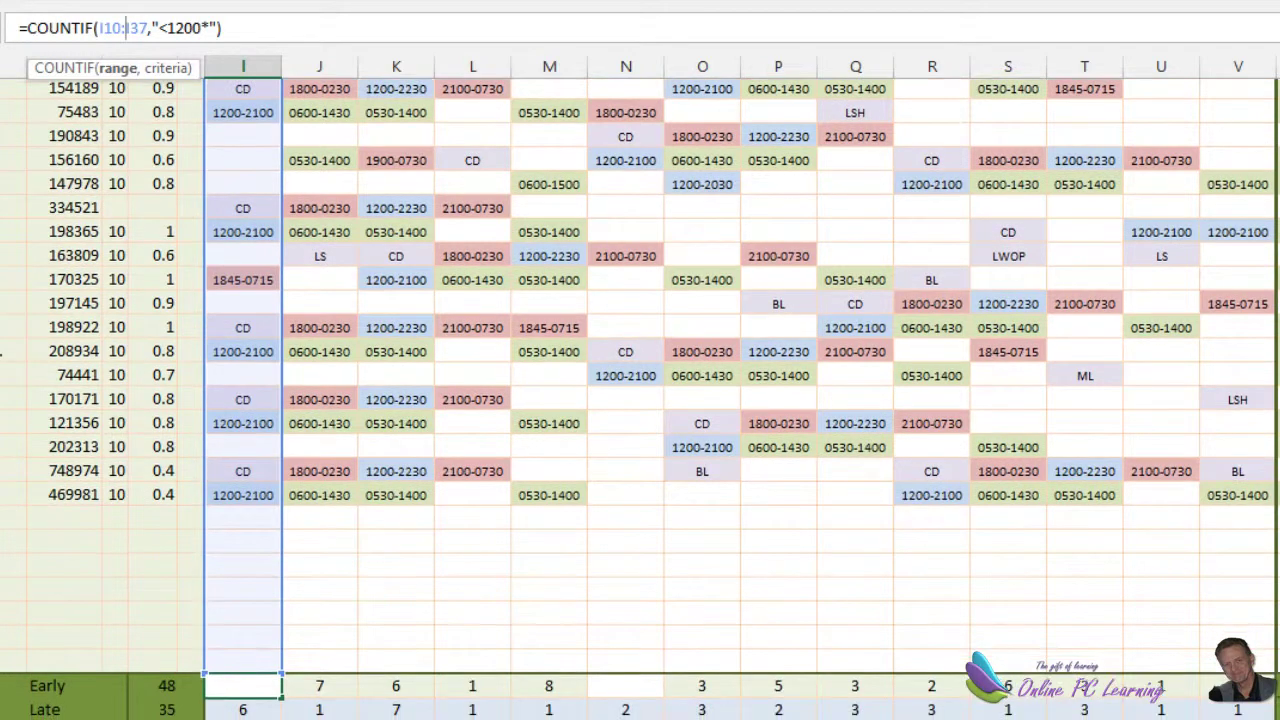
pyautogui.click(185, 27)
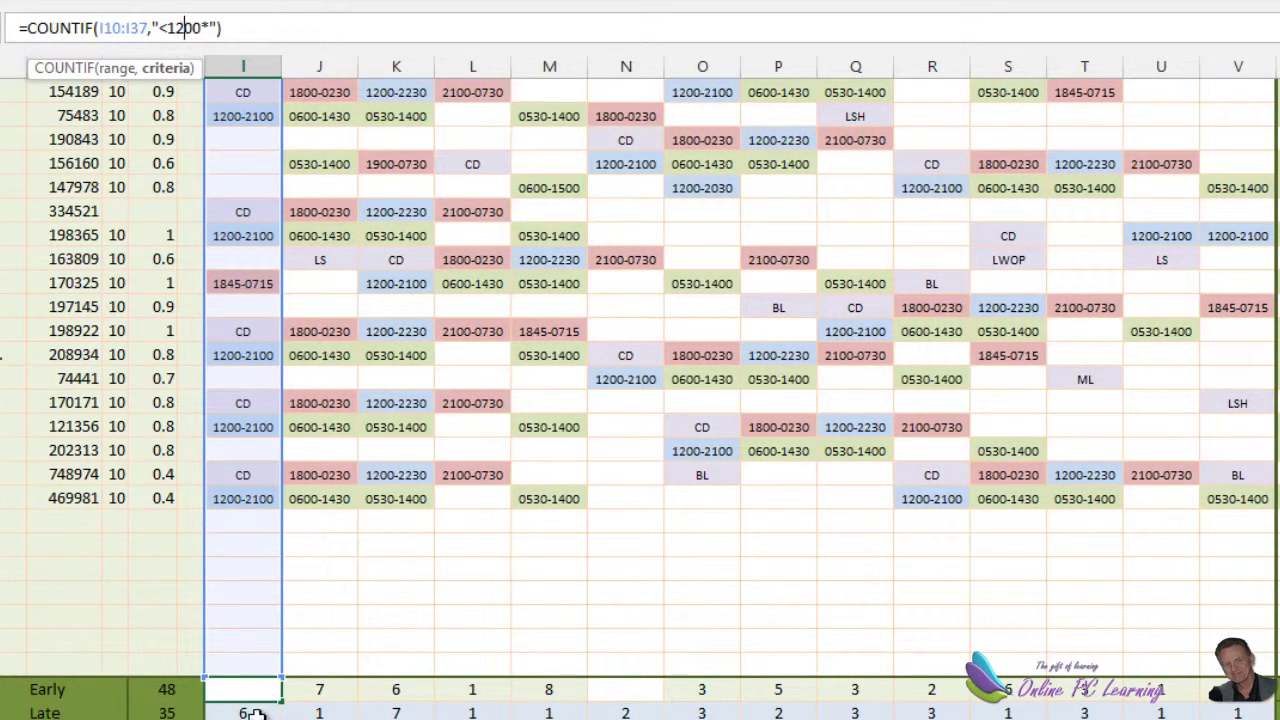
pyautogui.press('Return')
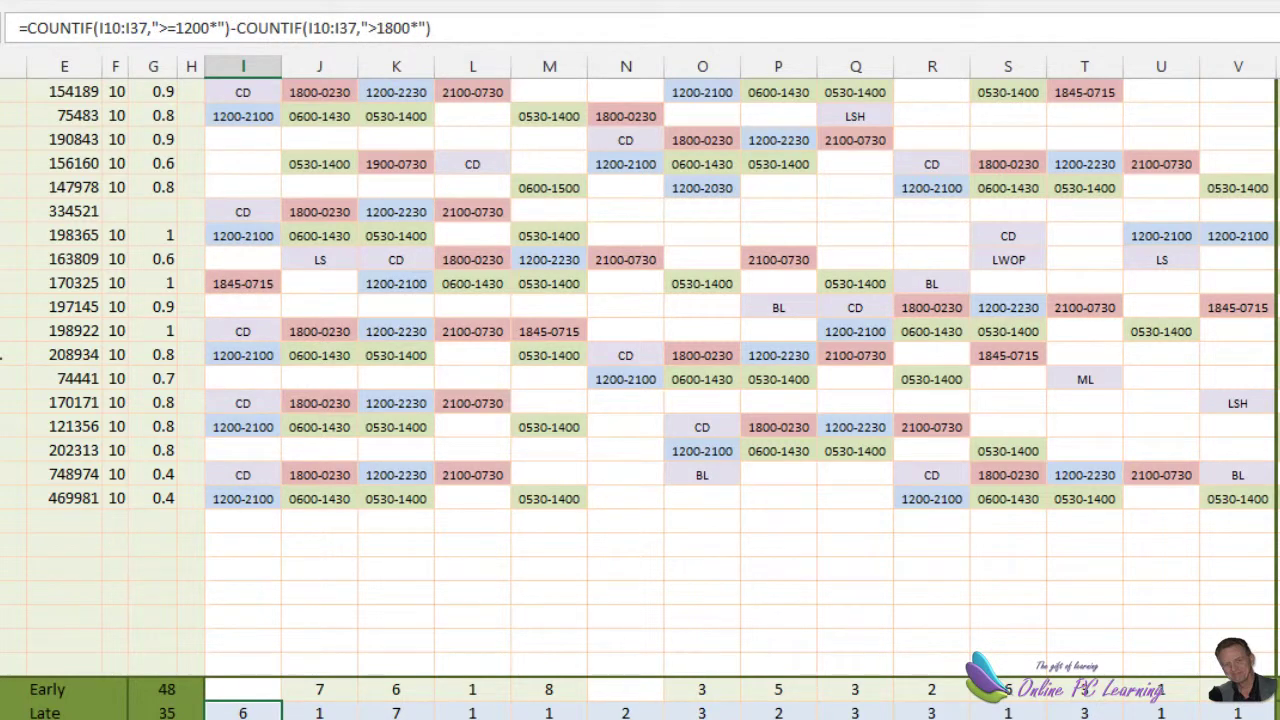
# Switch the column I Night and Other totals to ">=A", giving Night 1 and Other 6.
pyautogui.press('Down')
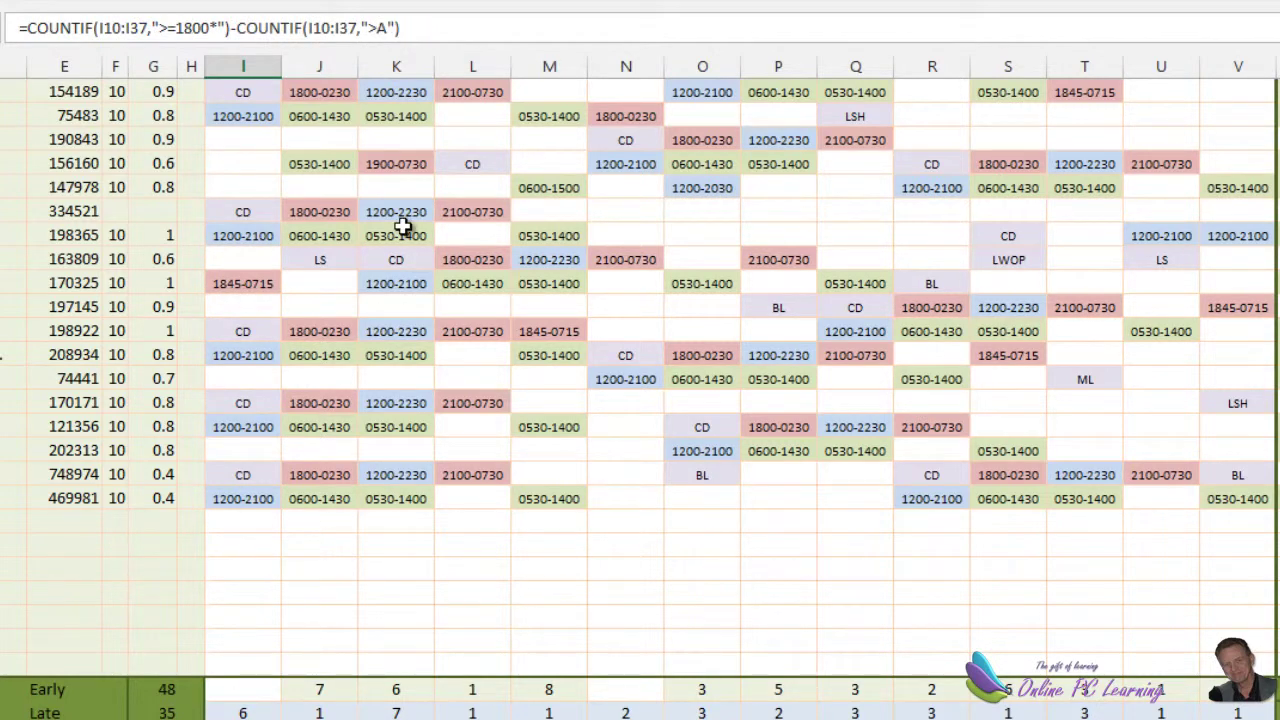
pyautogui.click(378, 27)
pyautogui.write('=')
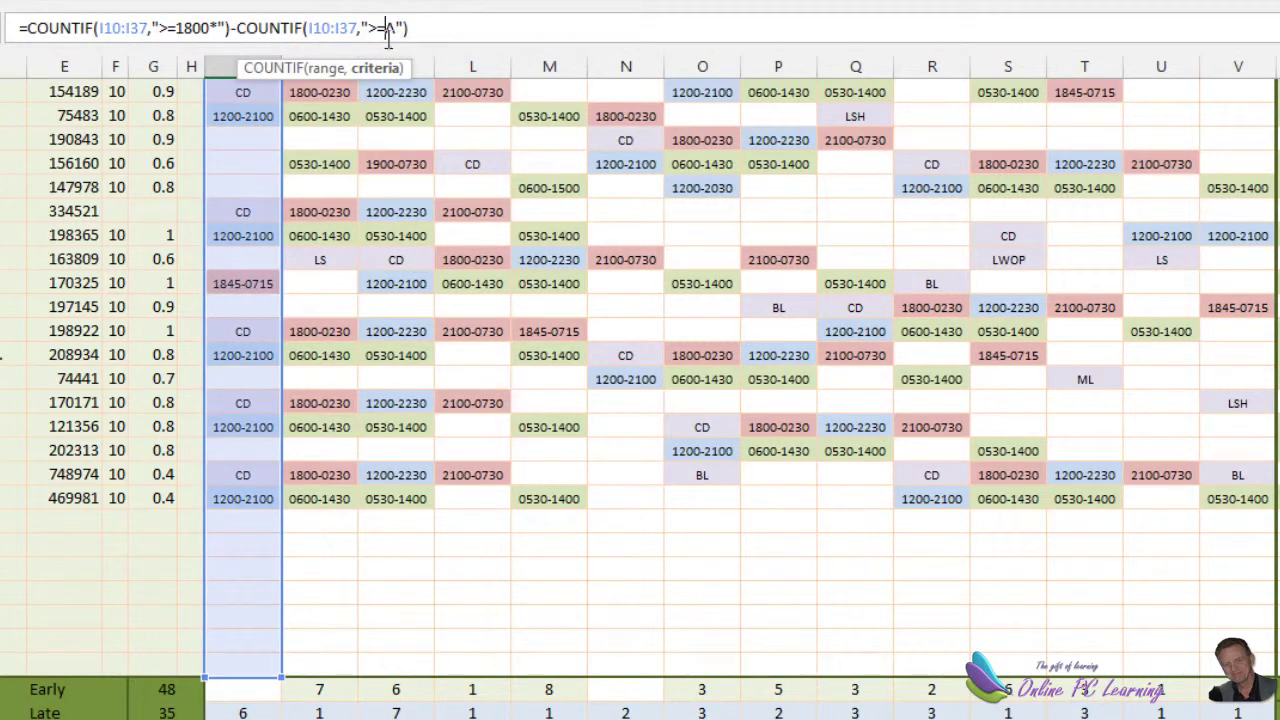
pyautogui.press('Return')
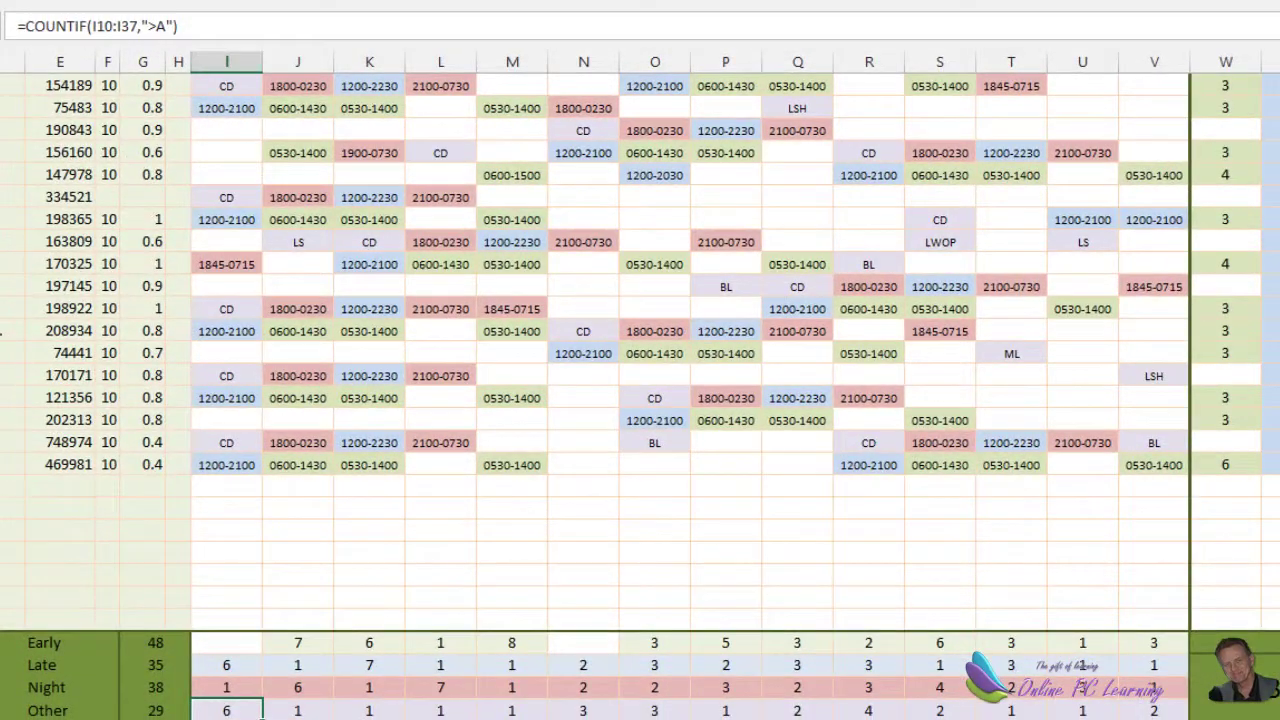
pyautogui.click(155, 24)
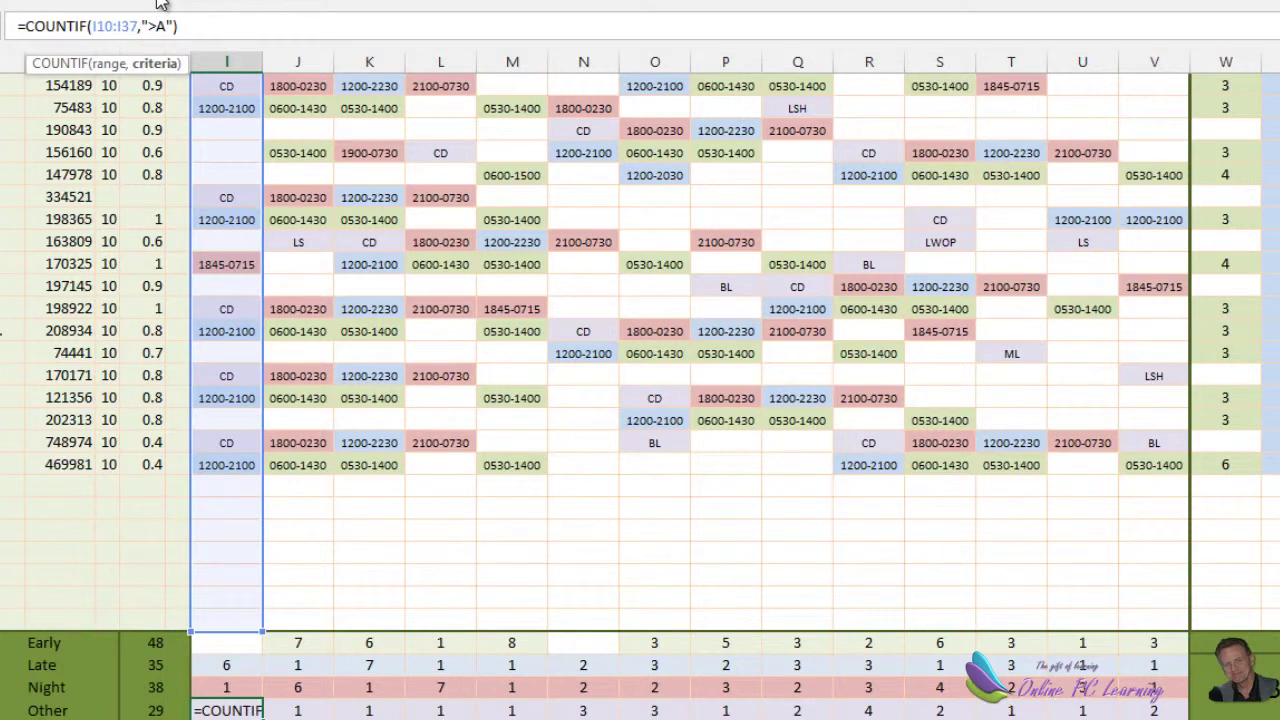
pyautogui.write('=')
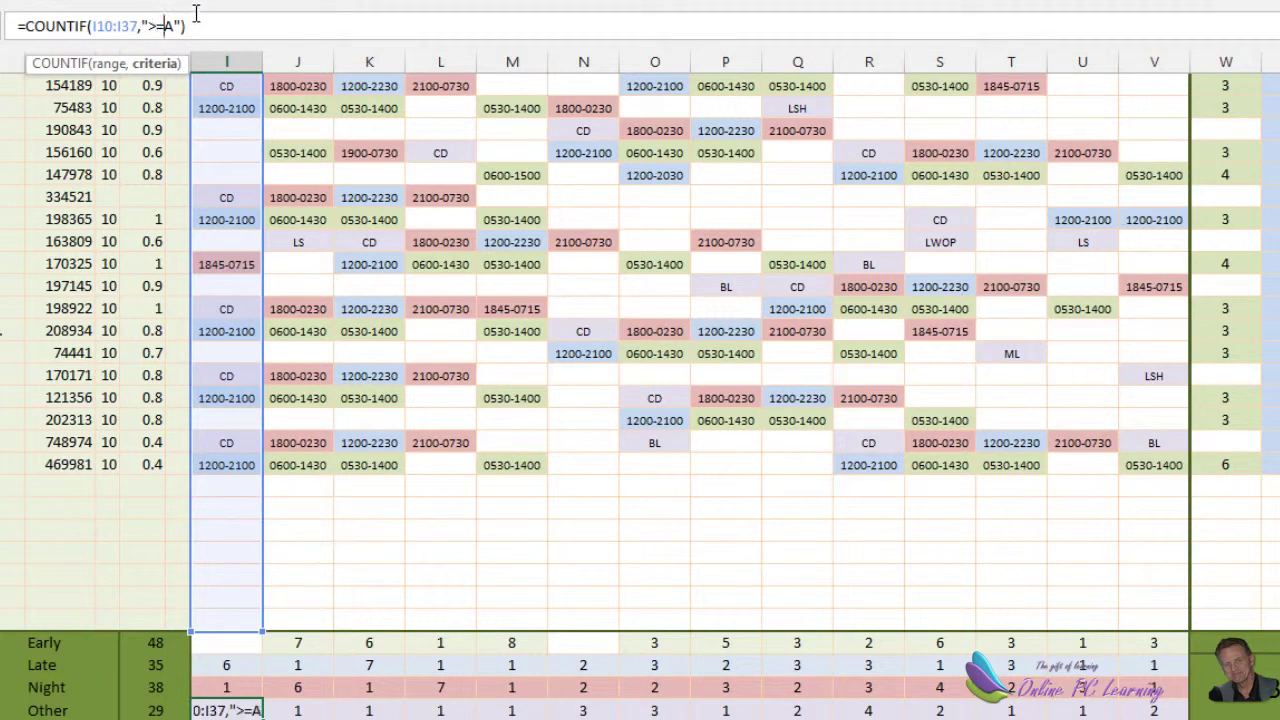
pyautogui.press('Return')
pyautogui.click(207, 58)
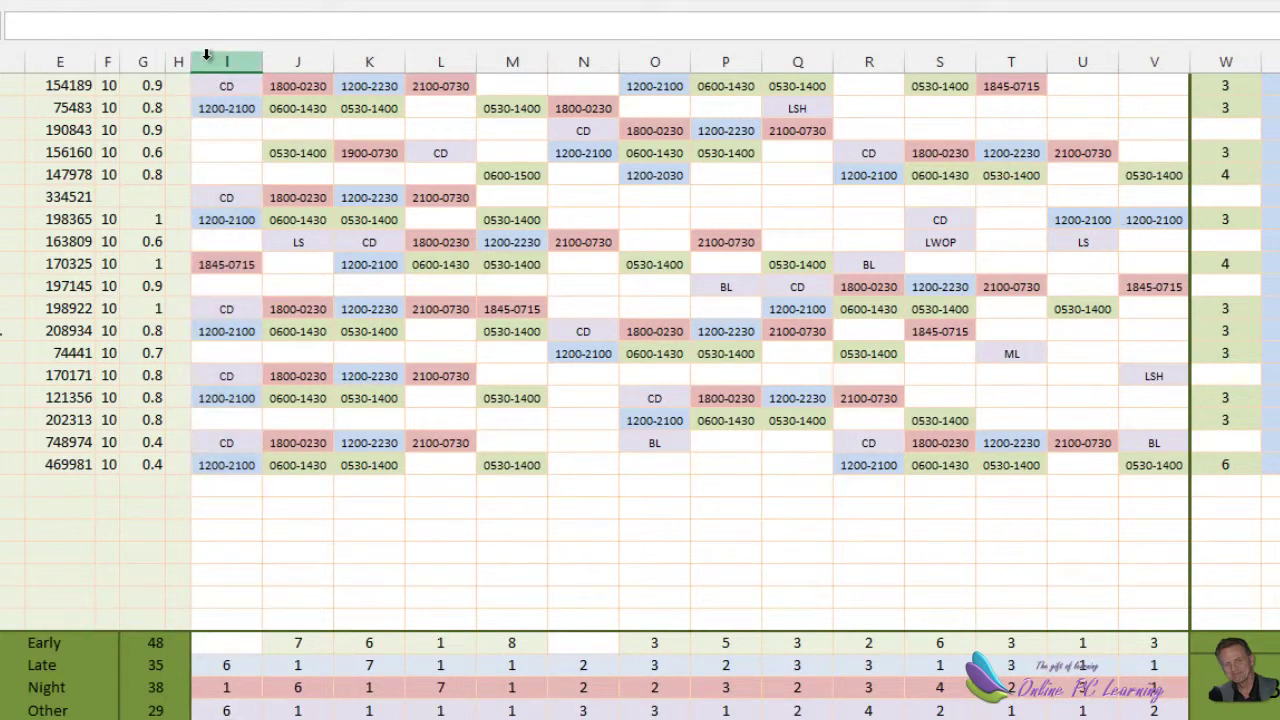
pyautogui.press('Return')
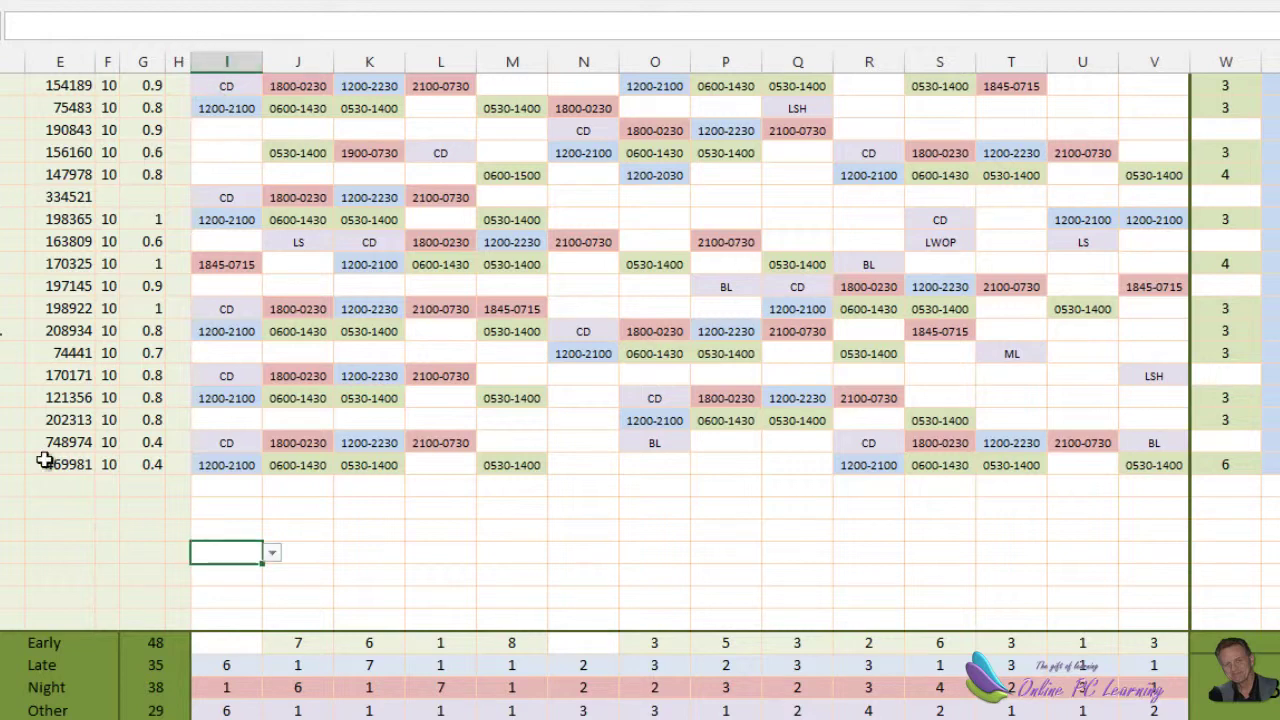
pyautogui.click(148, 643)
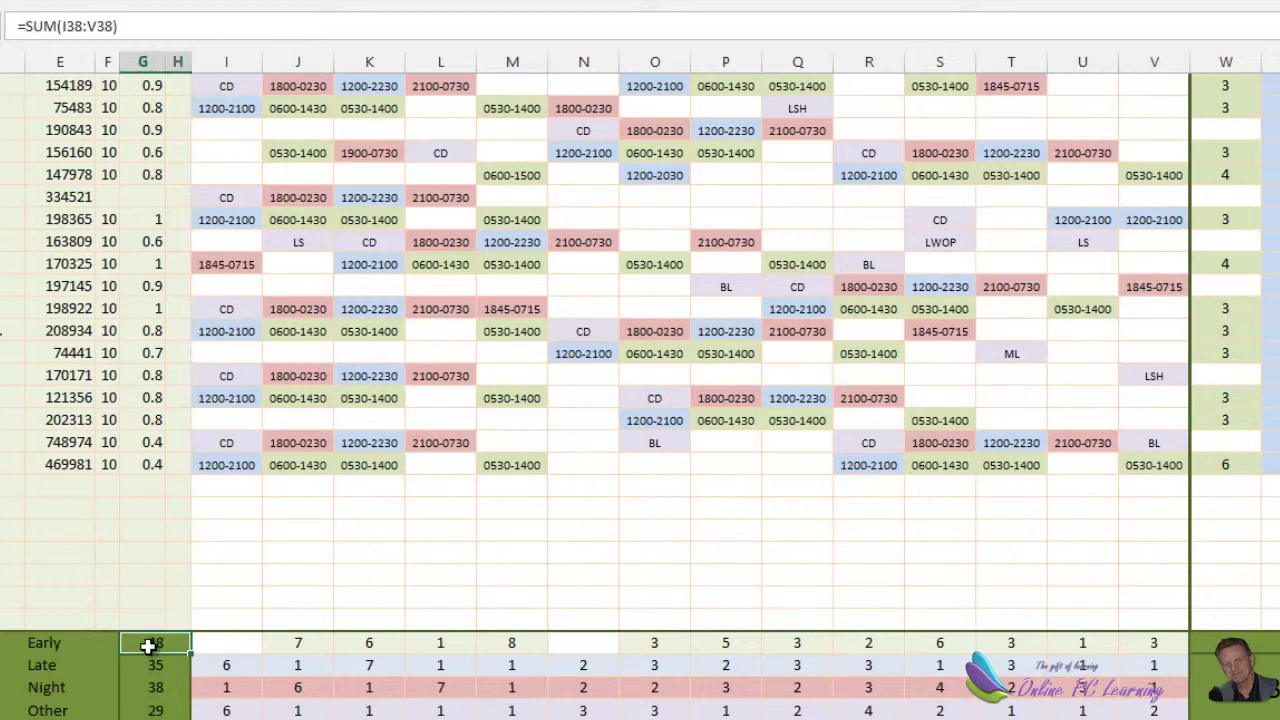
pyautogui.click(110, 25)
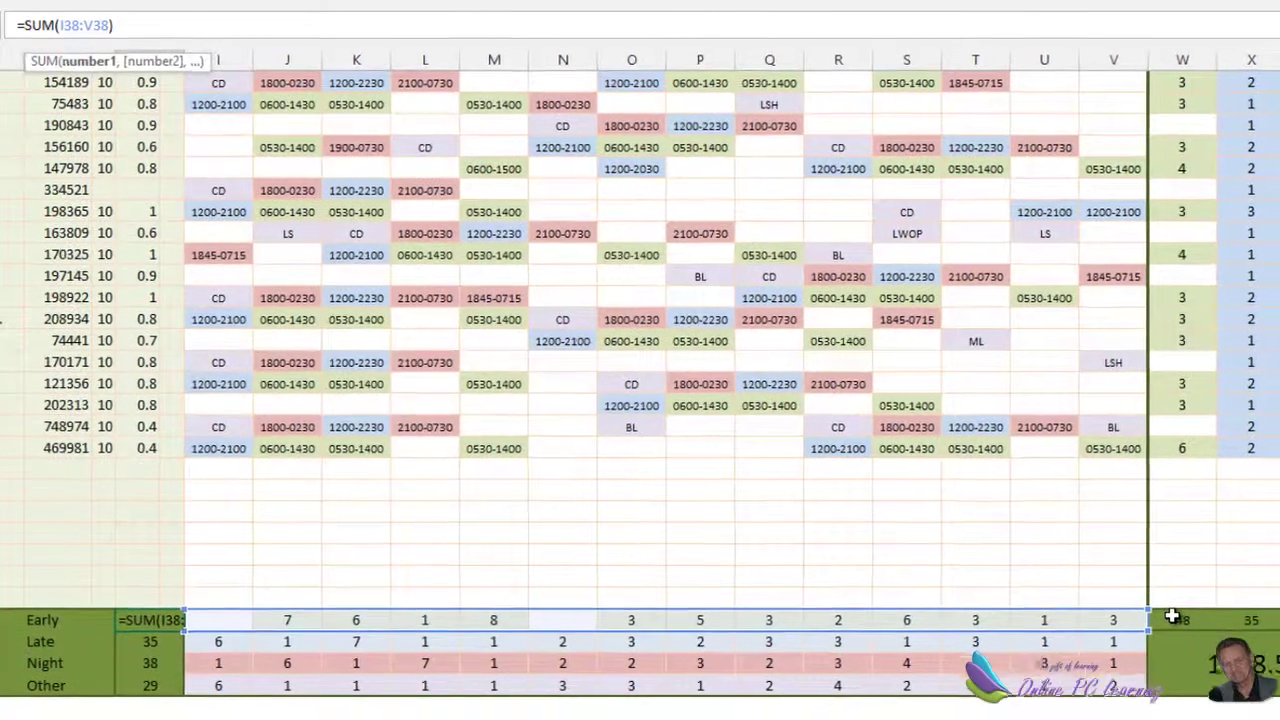
pyautogui.click(1218, 641)
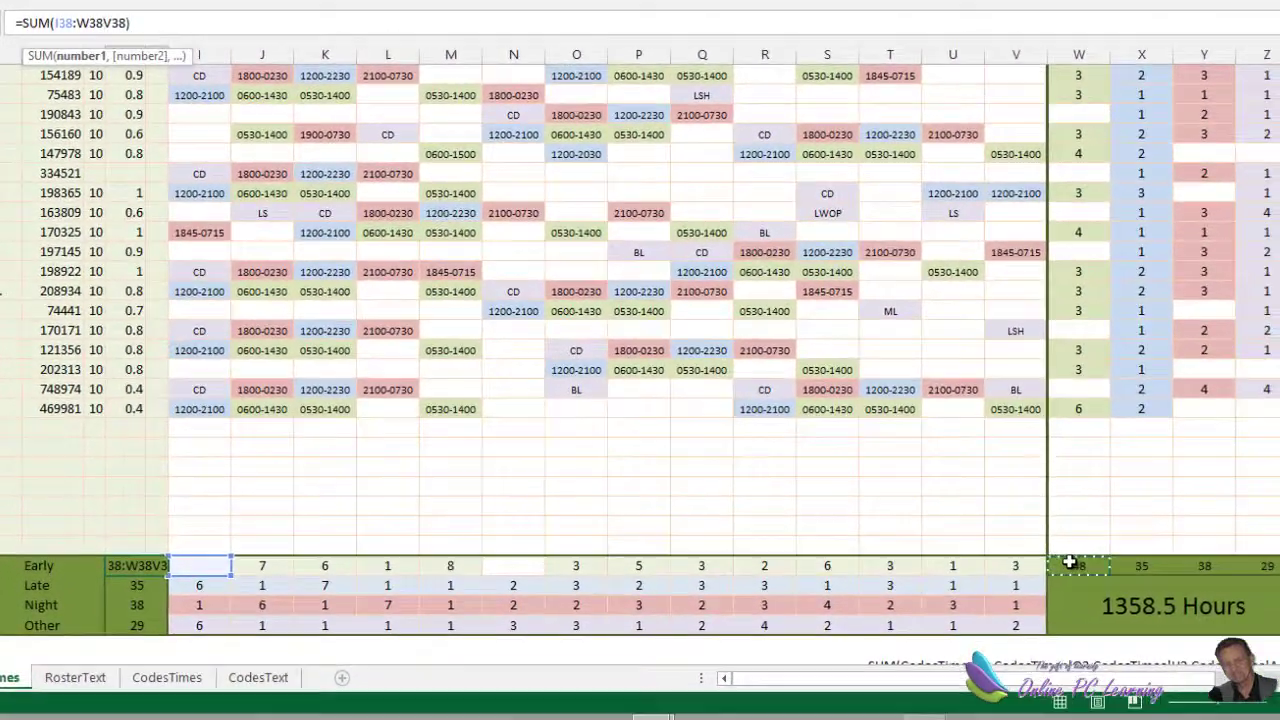
pyautogui.press('Escape')
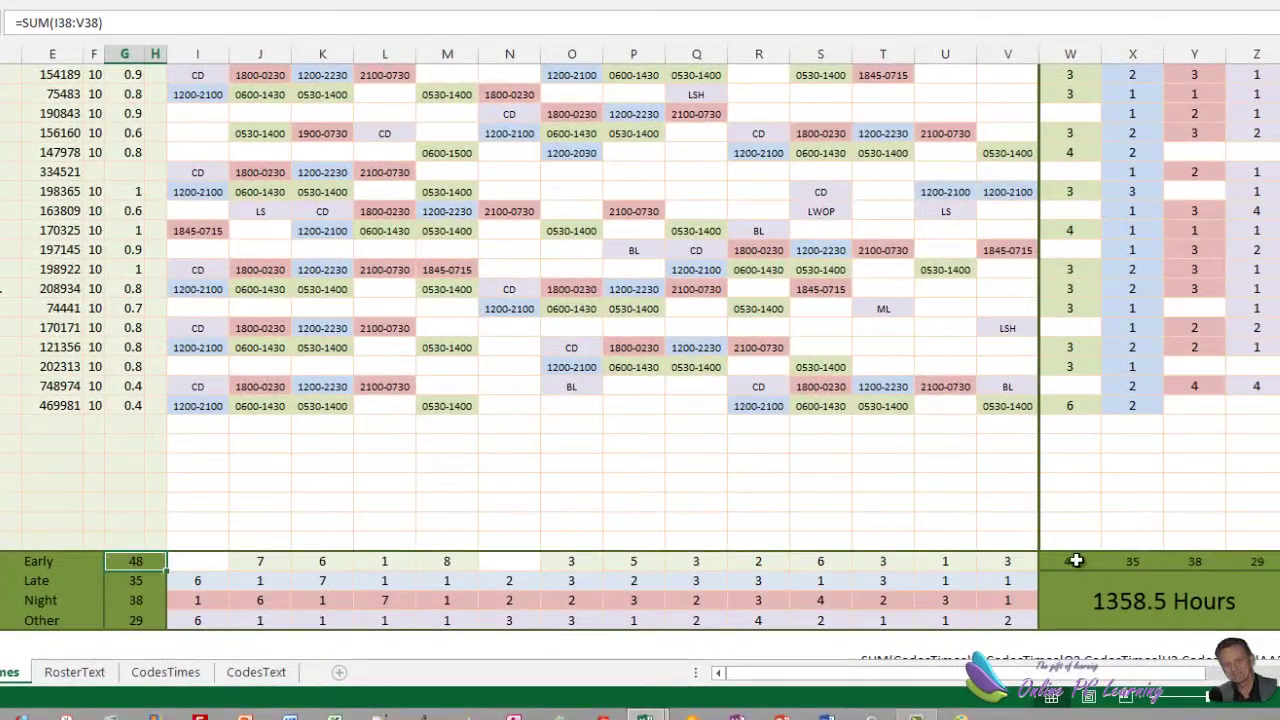
pyautogui.click(1075, 561)
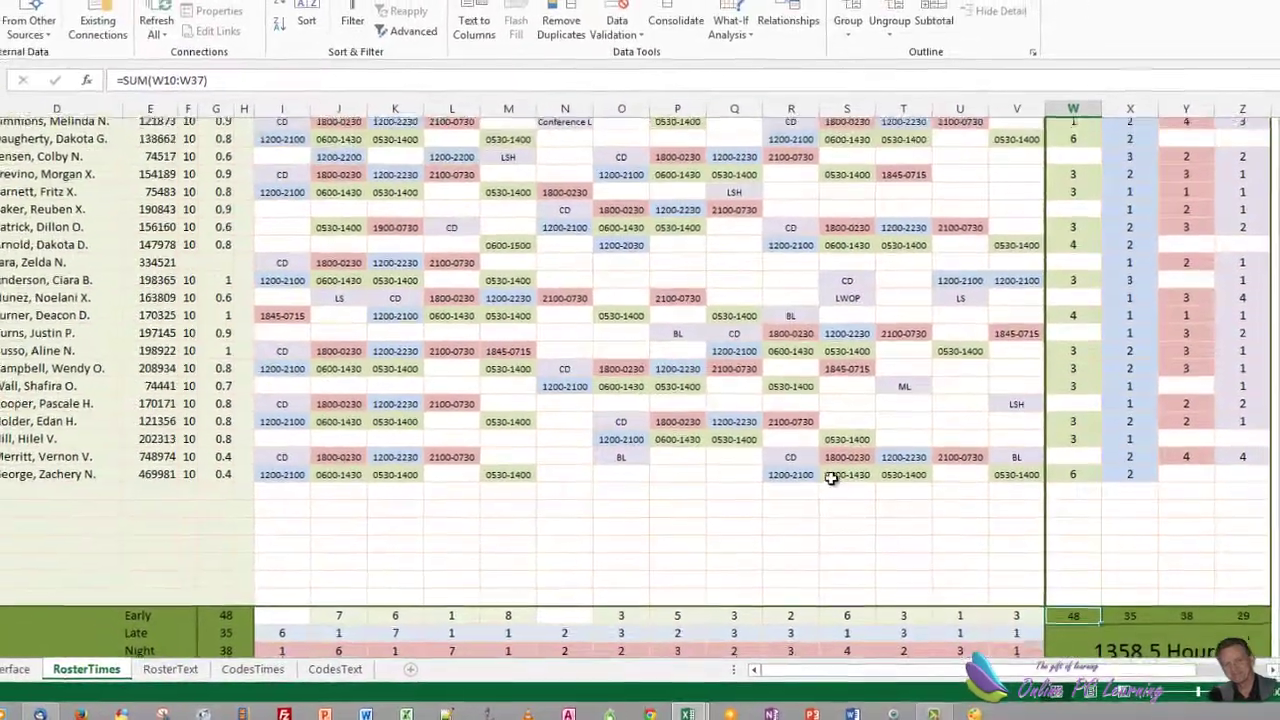
pyautogui.scroll(3, 800, 410)
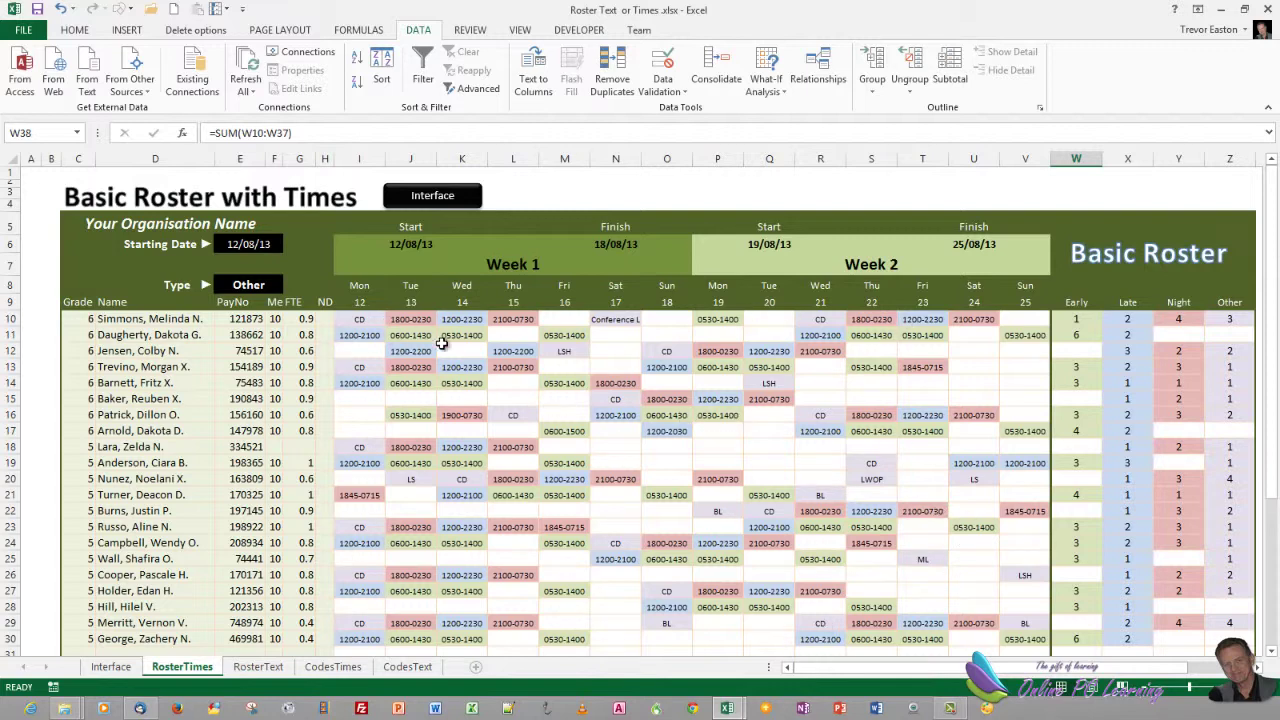
# Set Monday cell I16 to the CD code from its dropdown.
pyautogui.click(370, 414)
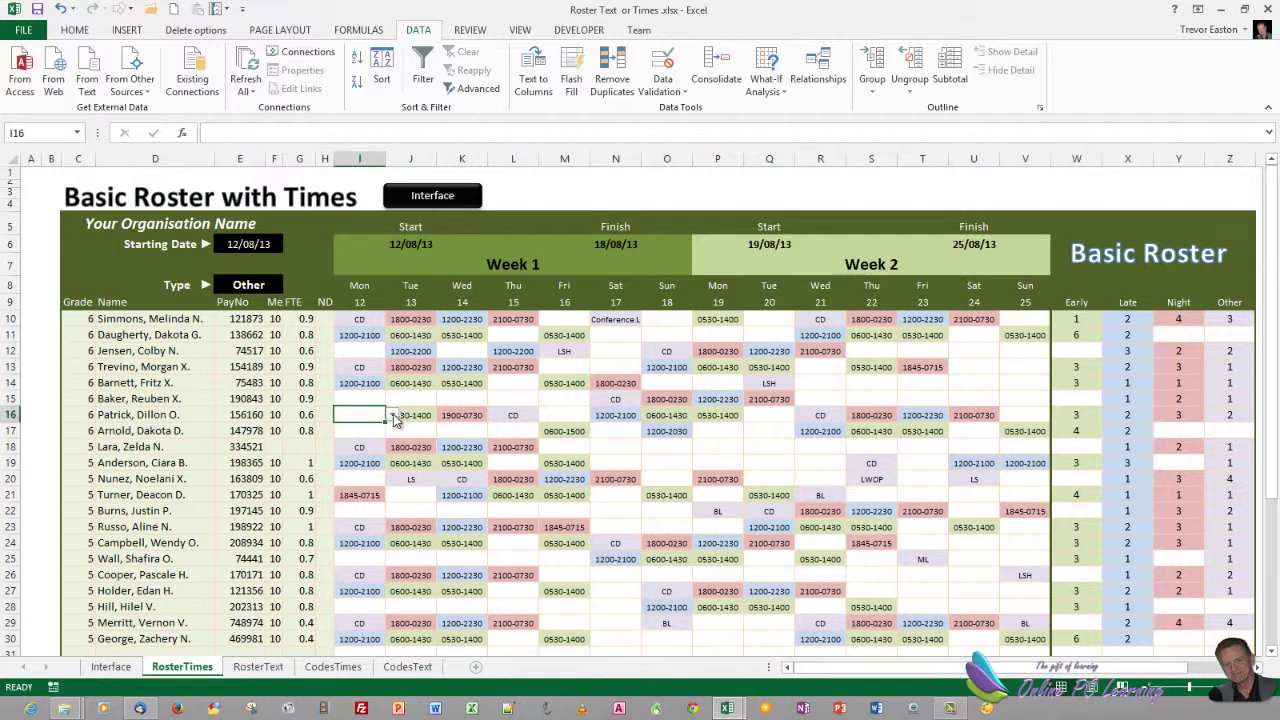
pyautogui.click(393, 414)
pyautogui.click(356, 440)
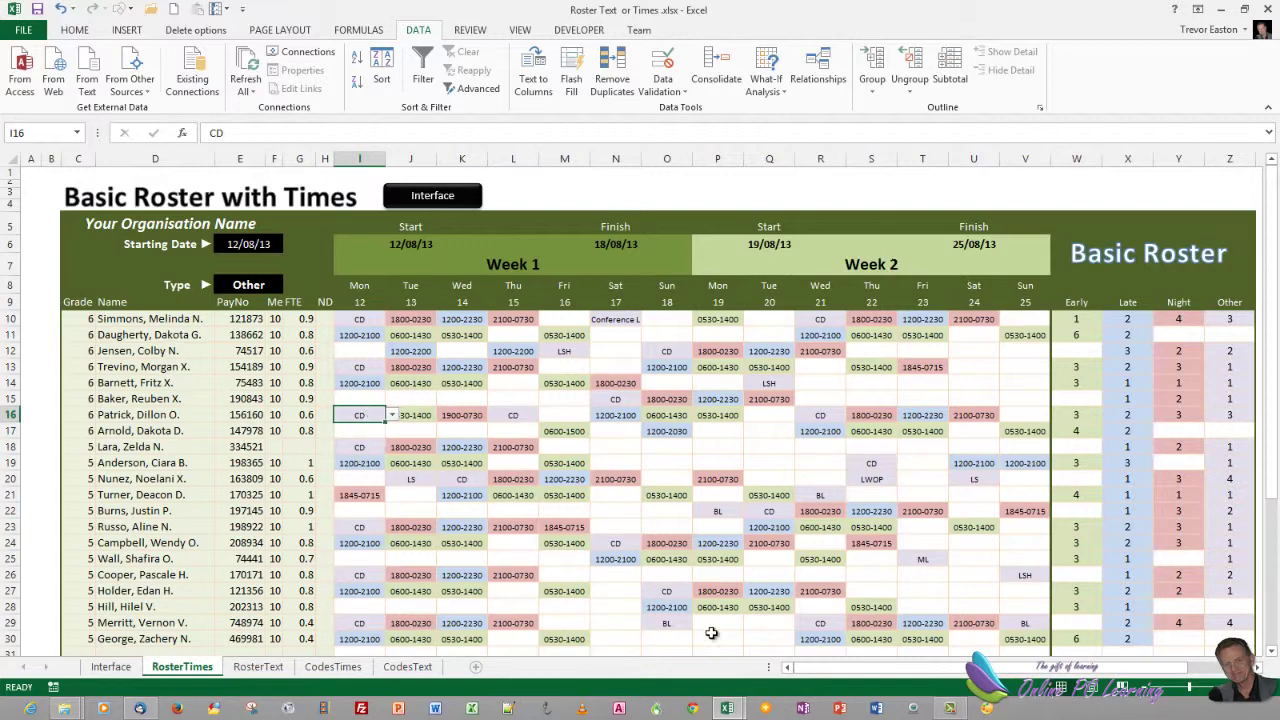
# Set Friday 23 cell T26 to BL, raising Other to 31 and hours to 1374.5.
pyautogui.scroll(-5, 750, 500)
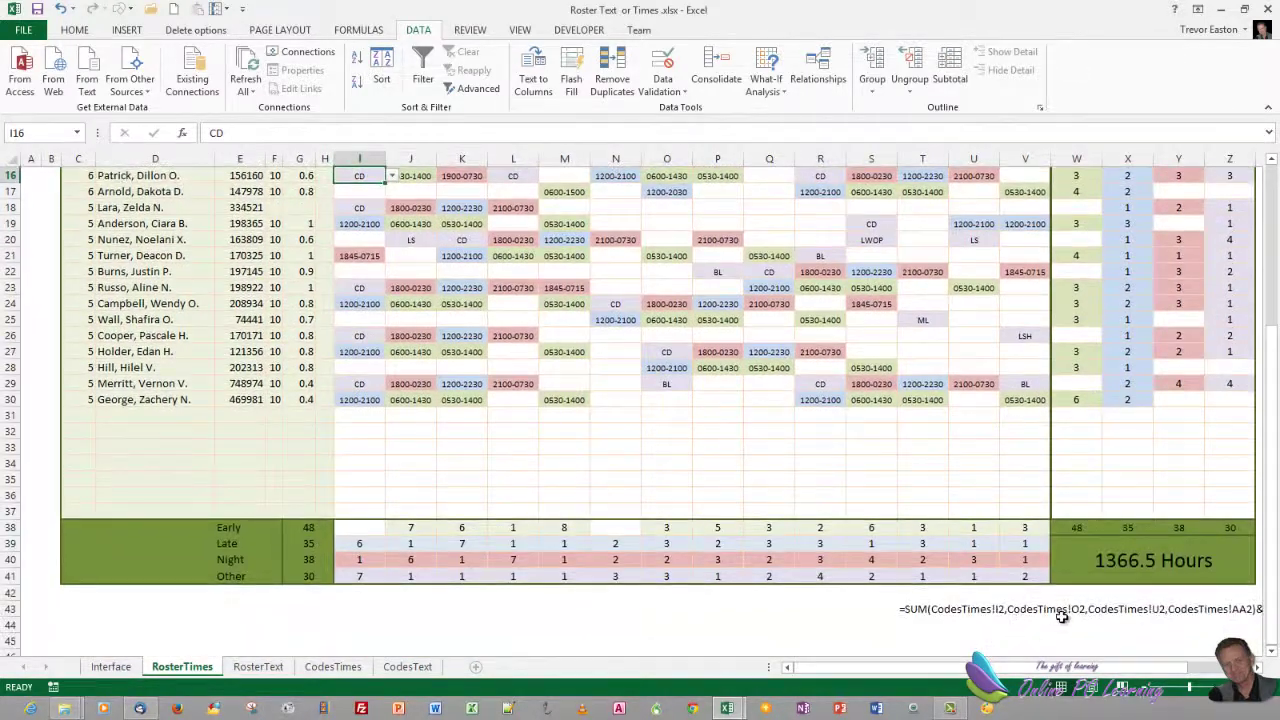
pyautogui.click(918, 336)
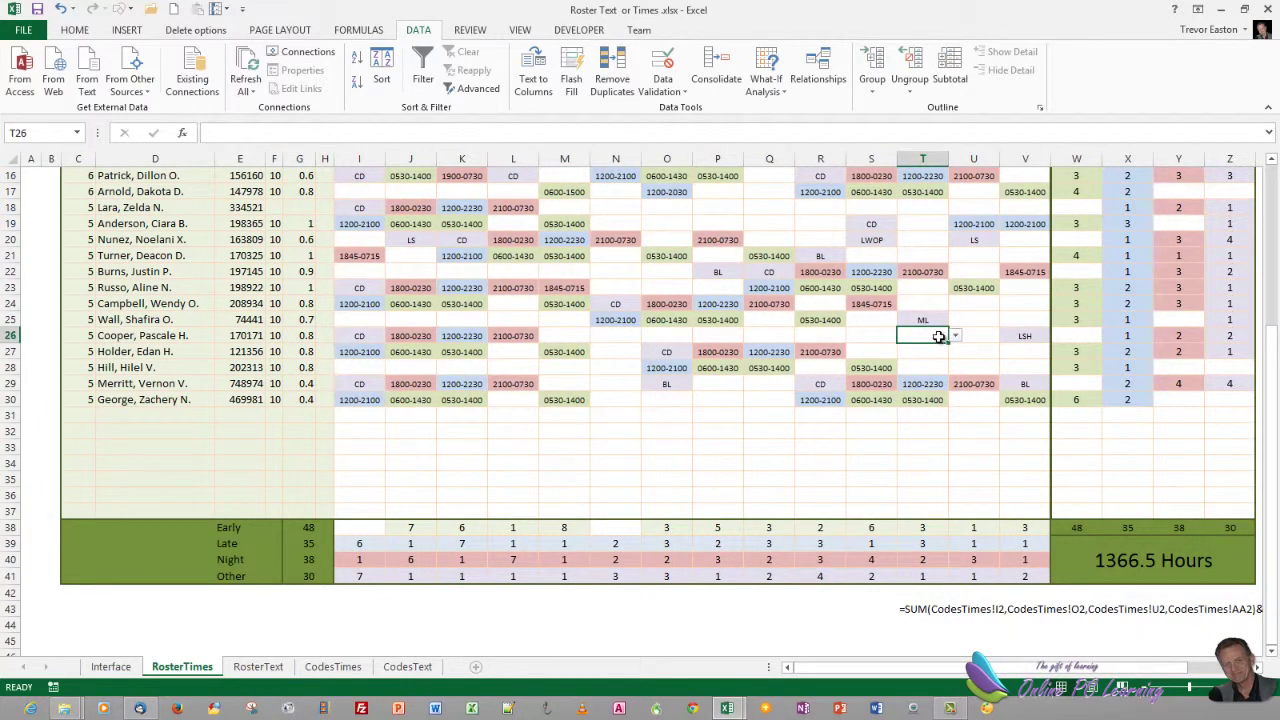
pyautogui.click(956, 336)
pyautogui.click(920, 380)
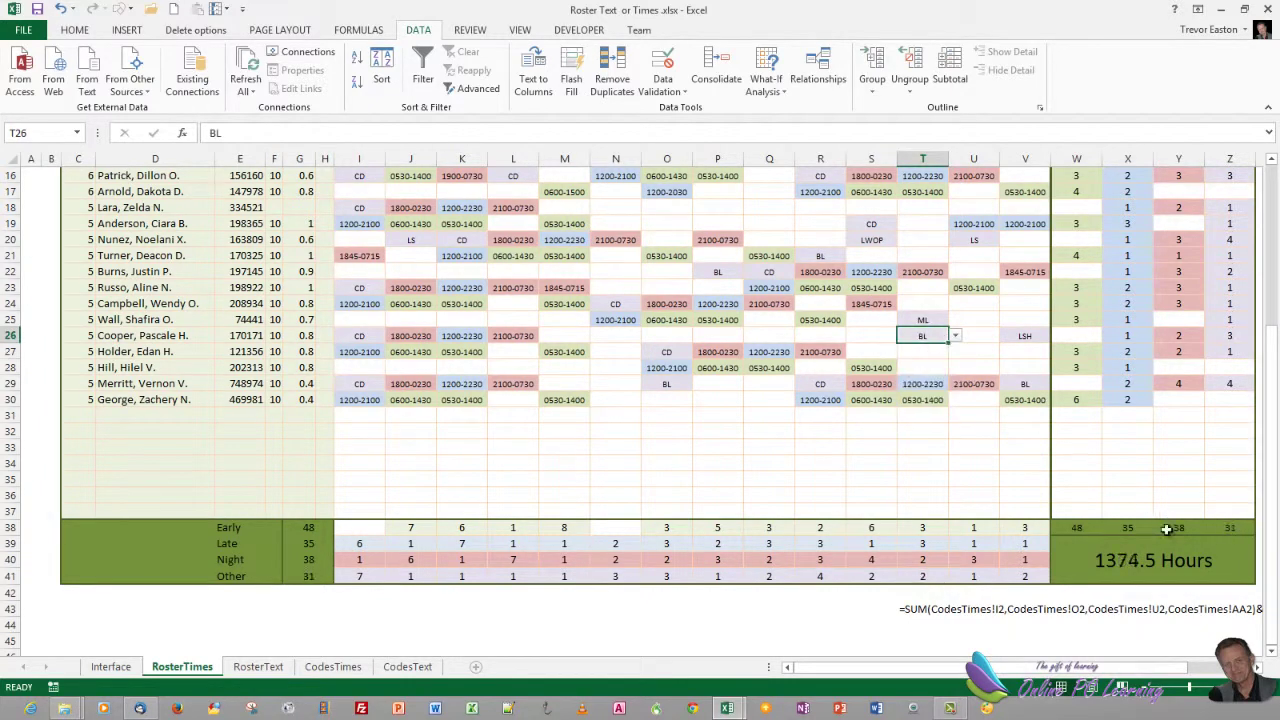
pyautogui.rightClick(1167, 562)
pyautogui.click(929, 449)
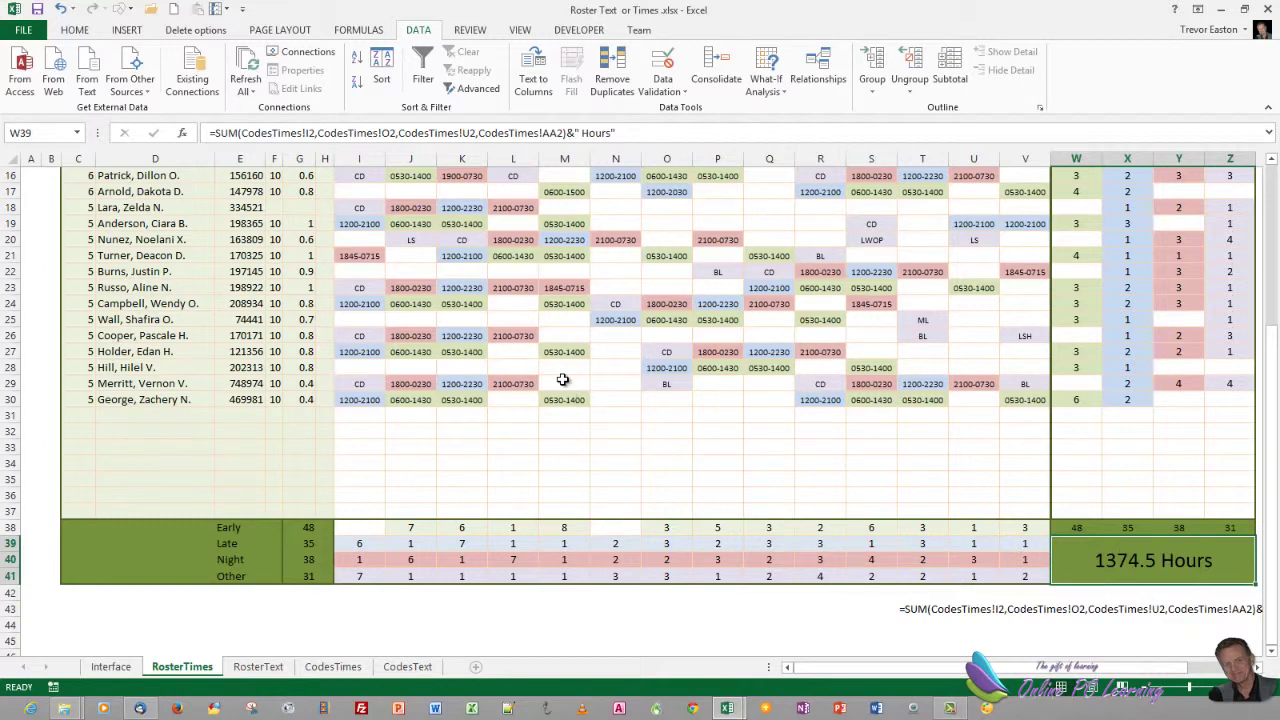
pyautogui.scroll(5, 563, 380)
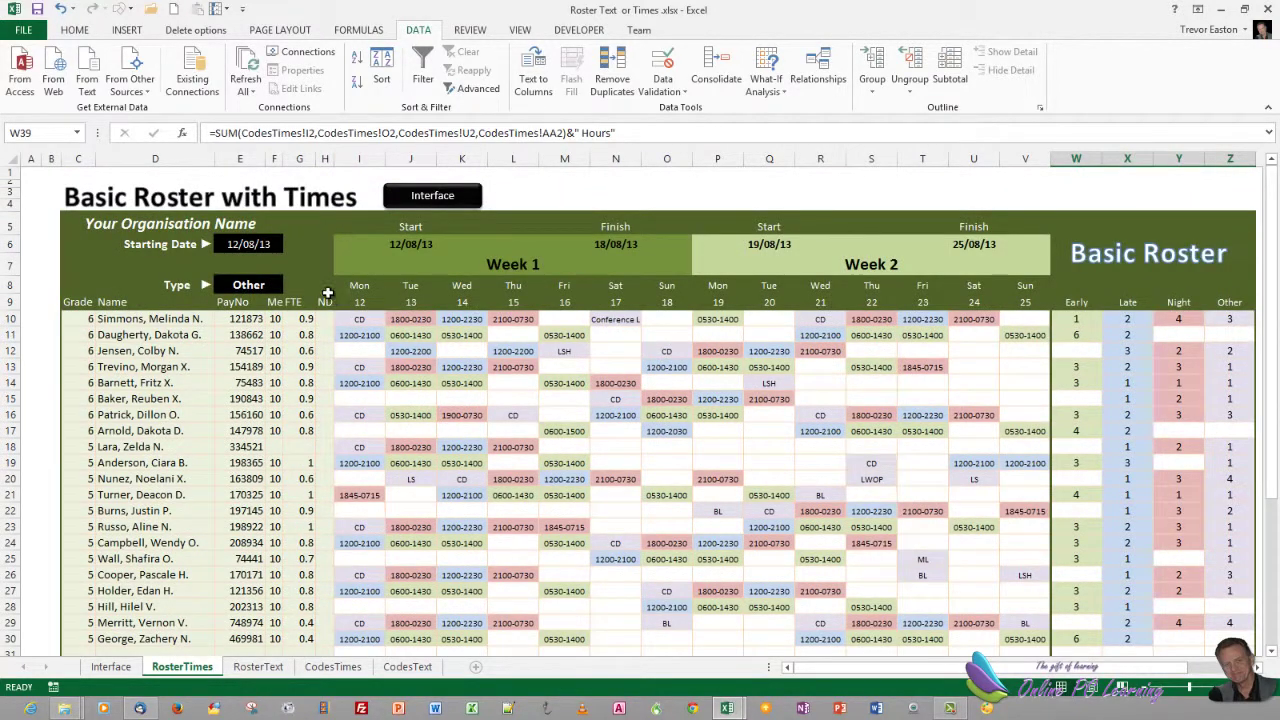
# Go to the Interface sheet with the Times and Text shift roster overview.
pyautogui.click(432, 196)
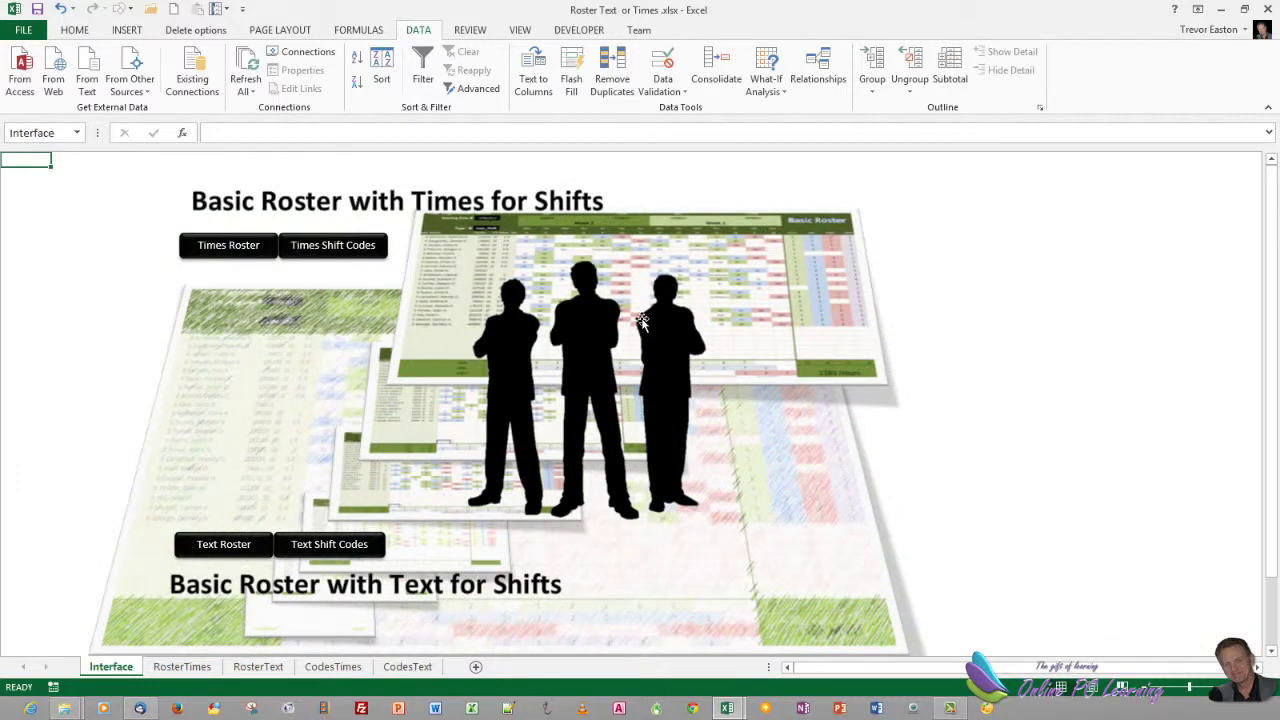